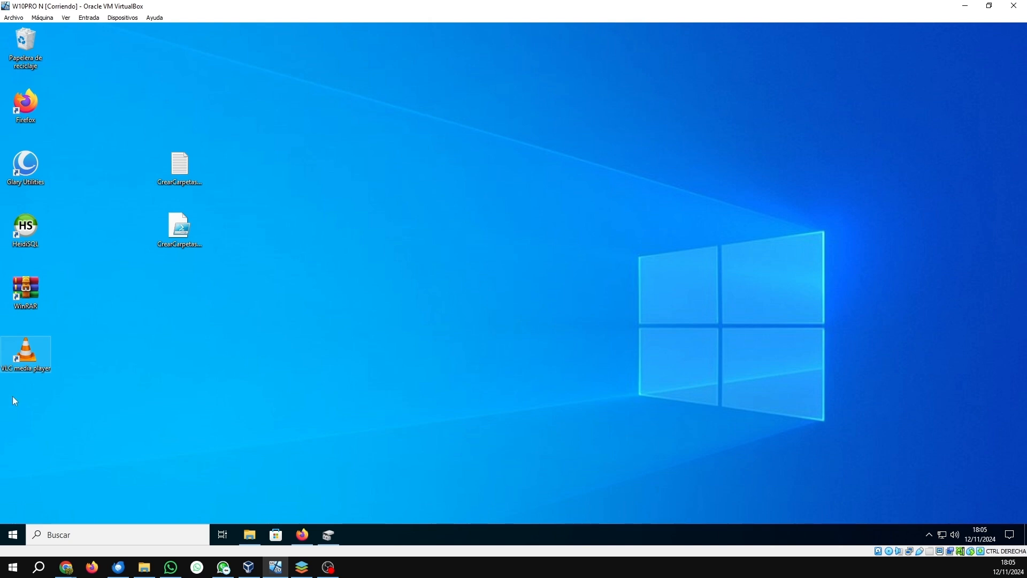
Open Disk Management and bring the view of the system's disks and volumes to the front.
{"action": "right_click", "coordinate": [16, 536]}
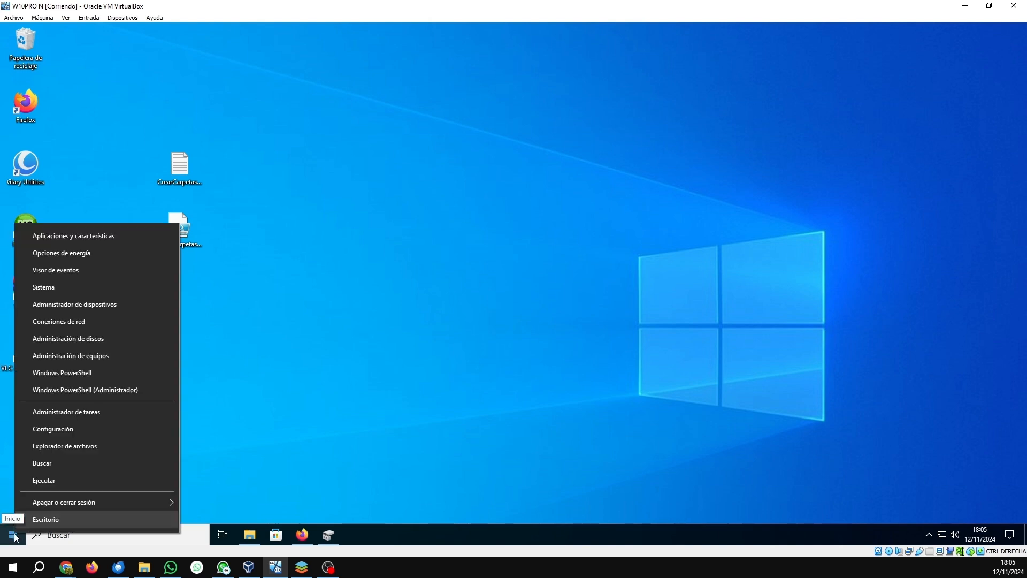
{"action": "left_click", "coordinate": [83, 341]}
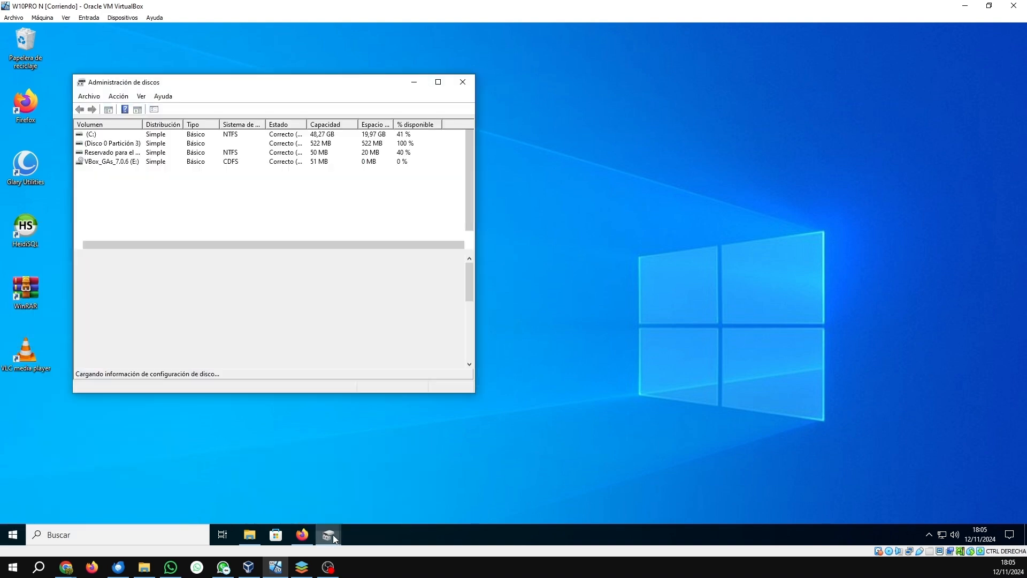
{"action": "left_click_drag", "start_coordinate": [382, 83], "coordinate": [524, 100]}
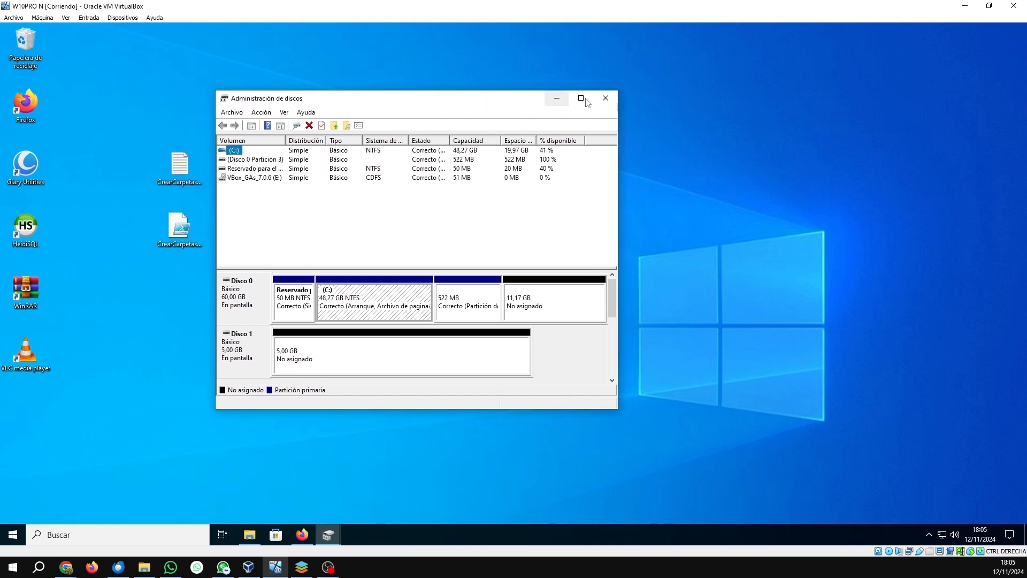
{"action": "left_click", "coordinate": [608, 99]}
{"action": "left_click", "coordinate": [331, 536]}
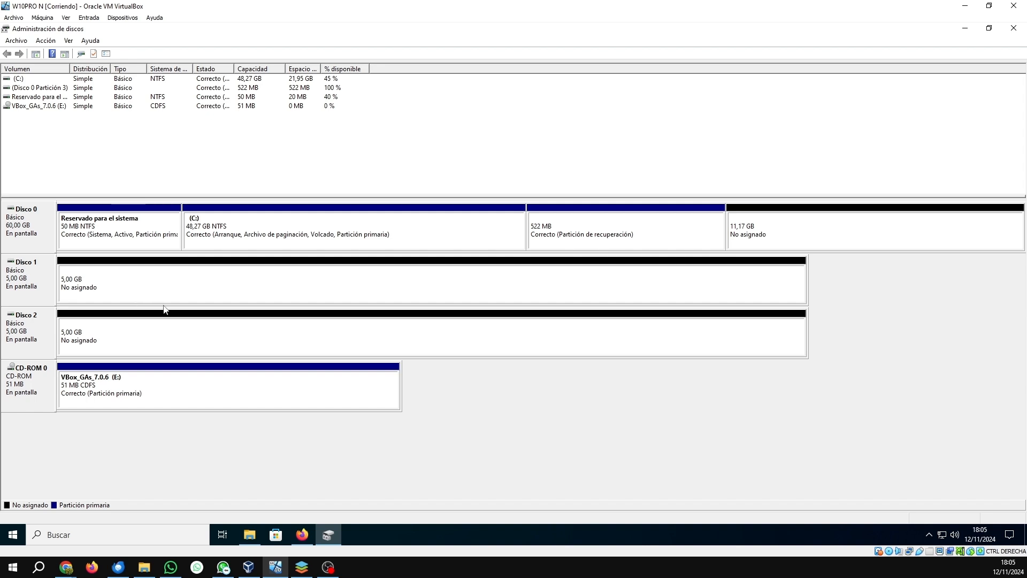
Start a new mirrored volume on the unallocated space of Disco 1 and add Disco 2, using 5117 MB.
{"action": "left_click", "coordinate": [97, 285]}
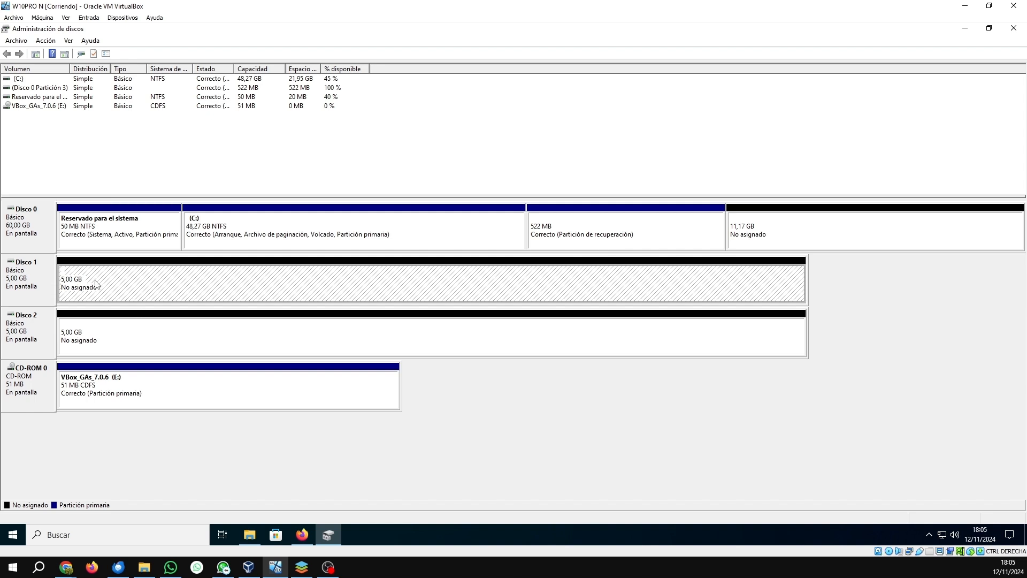
{"action": "right_click", "coordinate": [96, 285]}
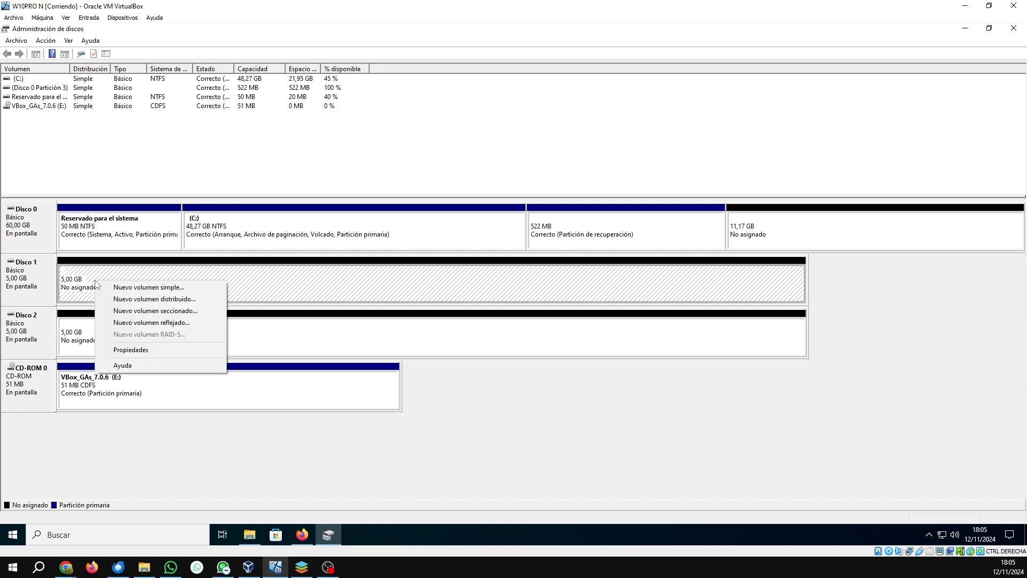
{"action": "left_click", "coordinate": [174, 324]}
{"action": "left_click", "coordinate": [208, 279]}
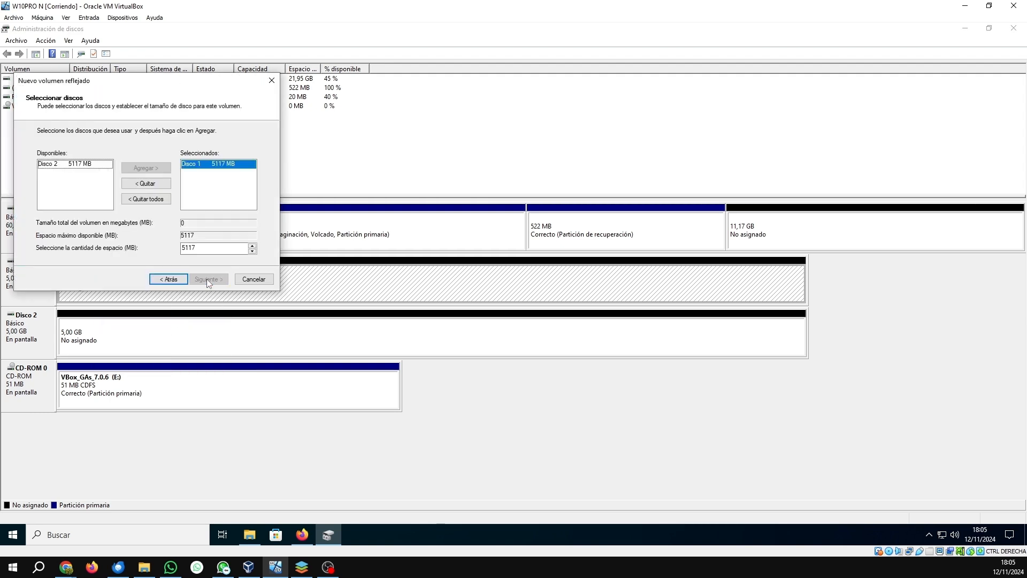
{"action": "left_click", "coordinate": [80, 165]}
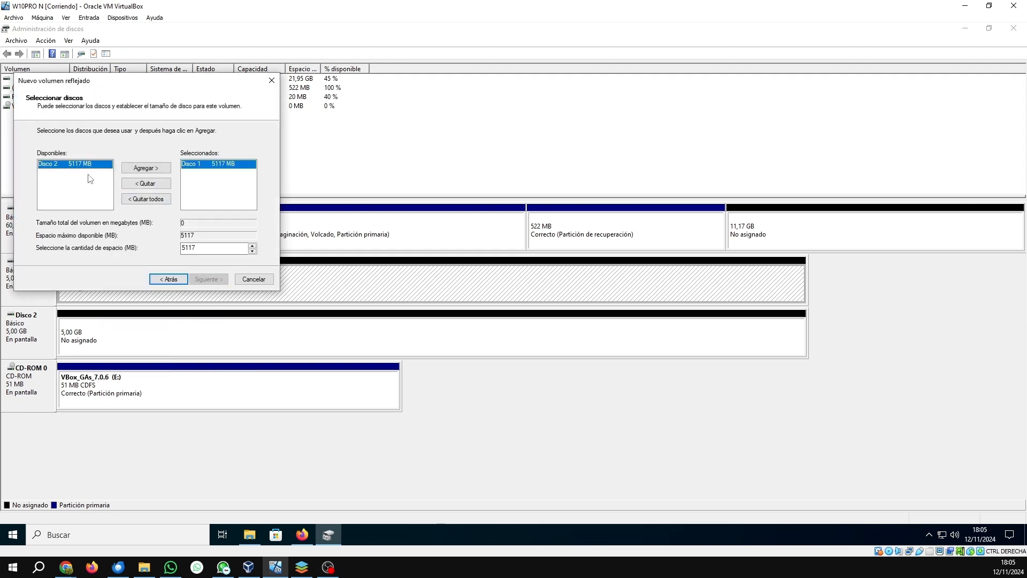
{"action": "left_click", "coordinate": [145, 170]}
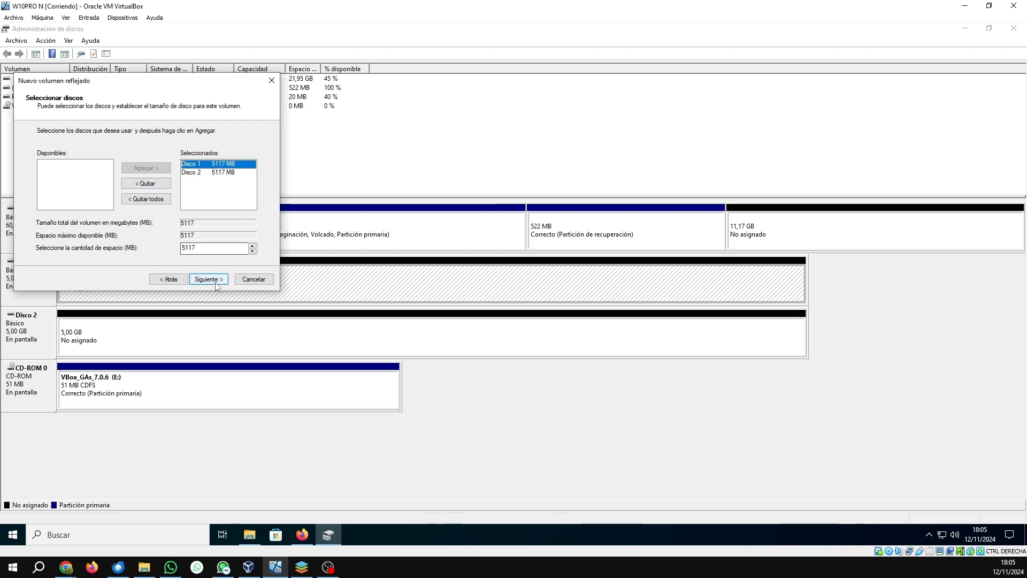
{"action": "left_click", "coordinate": [215, 284]}
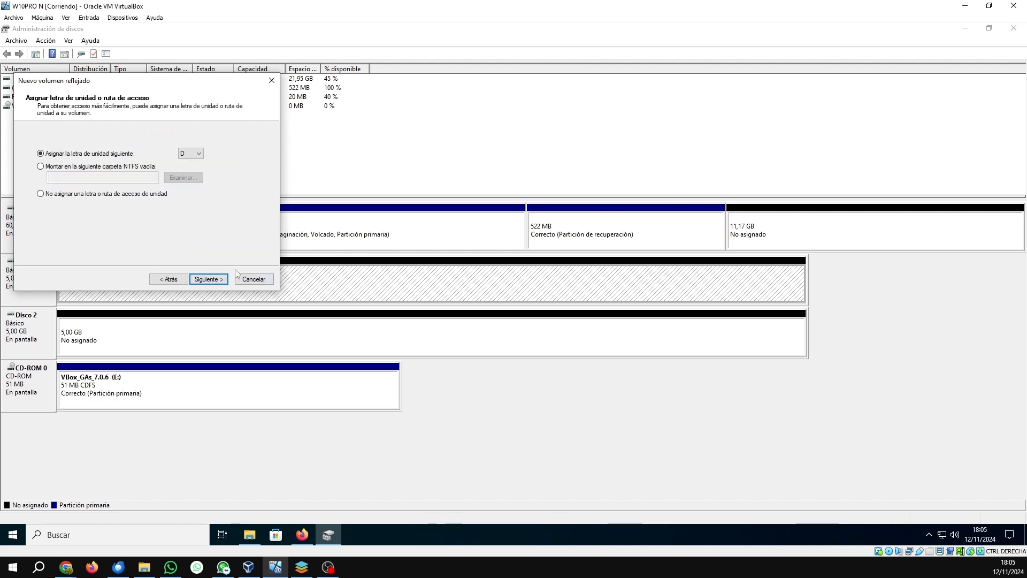
Finish the mirrored volume with drive letter D, NTFS format and label Nuevo vol, and agree to convert both disks to dynamic.
{"action": "left_click", "coordinate": [210, 277]}
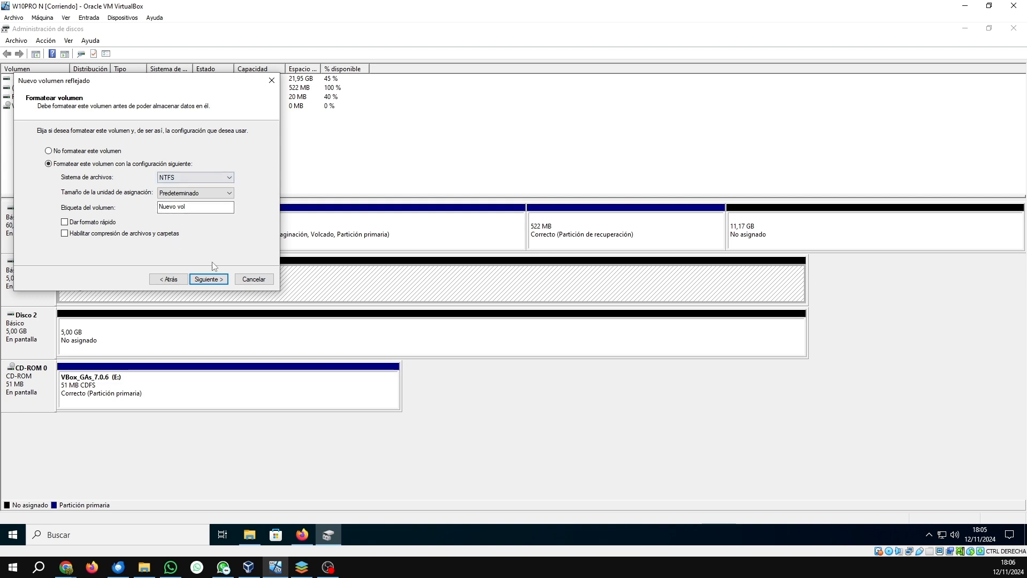
{"action": "left_click", "coordinate": [224, 280]}
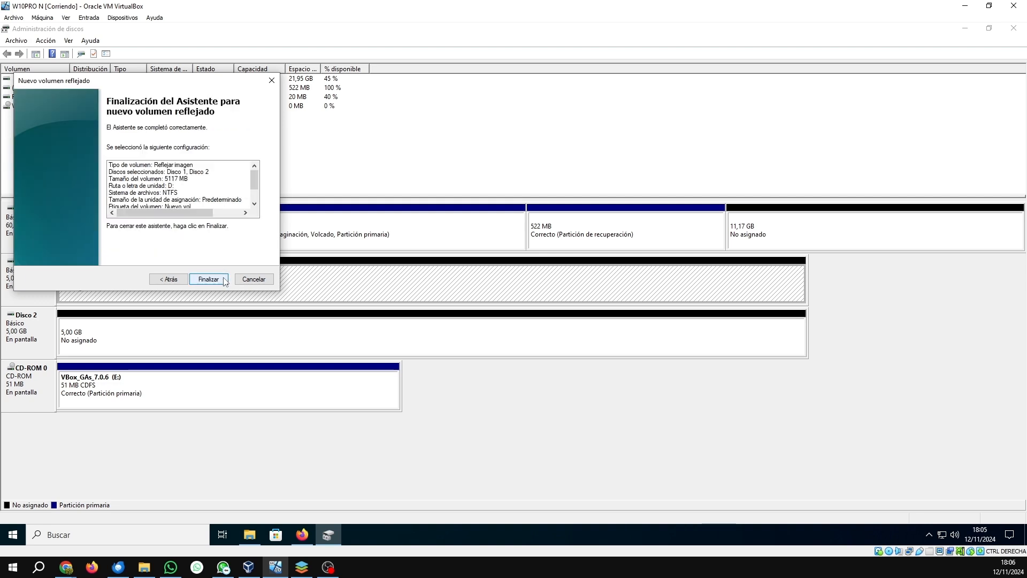
{"action": "left_click", "coordinate": [221, 280]}
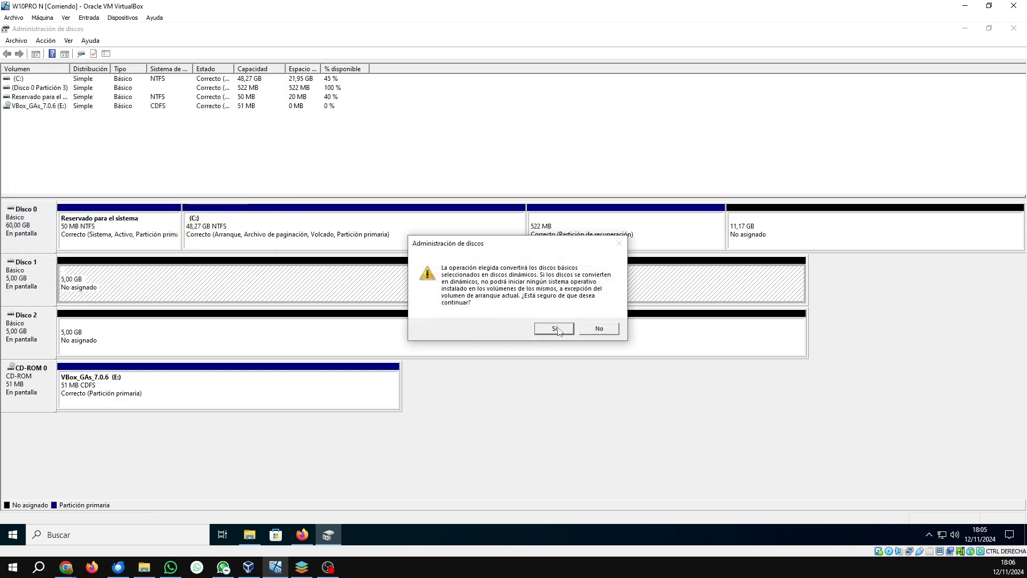
{"action": "left_click", "coordinate": [555, 329]}
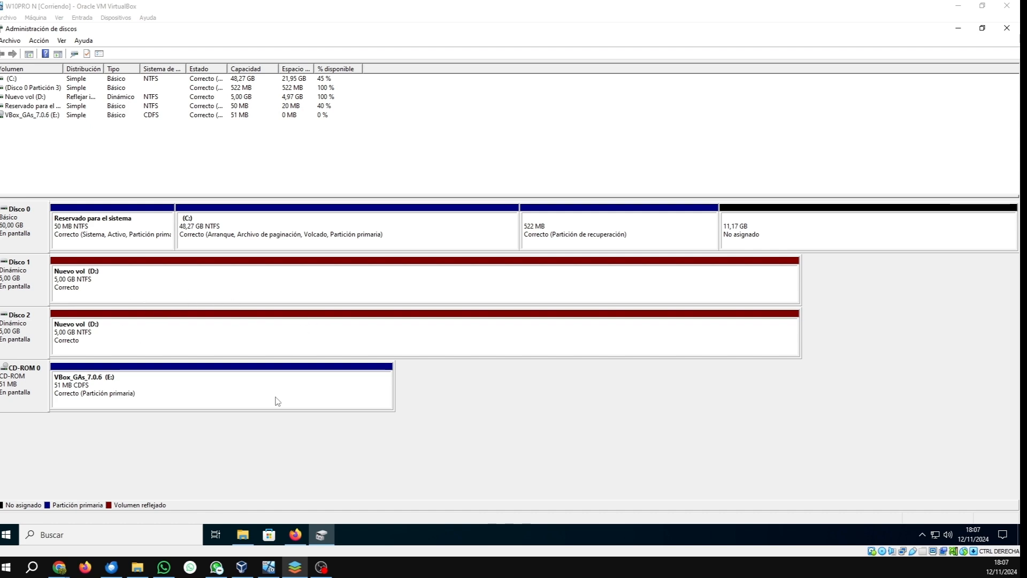
Create a text document with the default name in Nuevo vol (D:) and minimize the file window.
{"action": "mouse_move", "coordinate": [246, 536]}
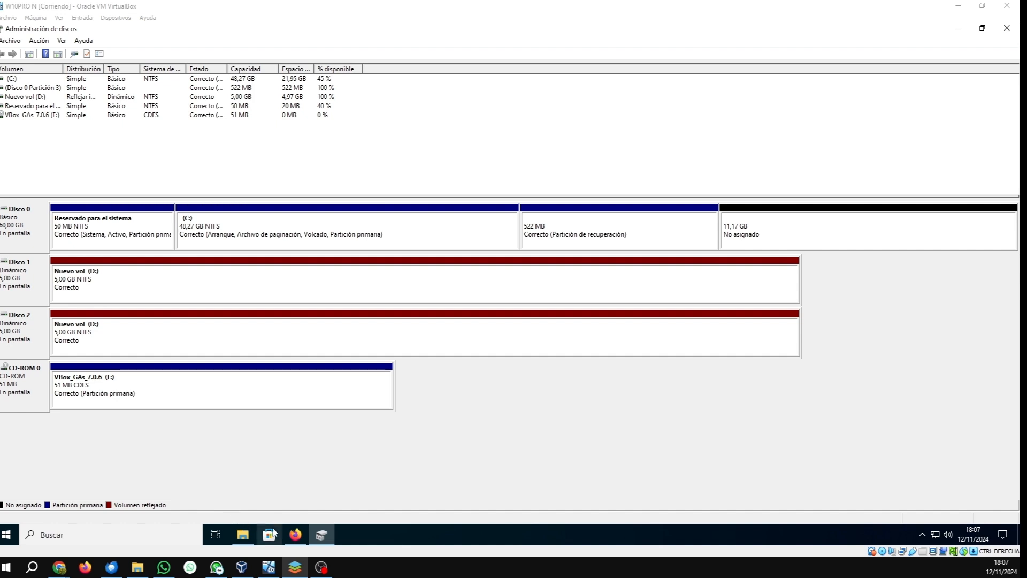
{"action": "left_click", "coordinate": [243, 535]}
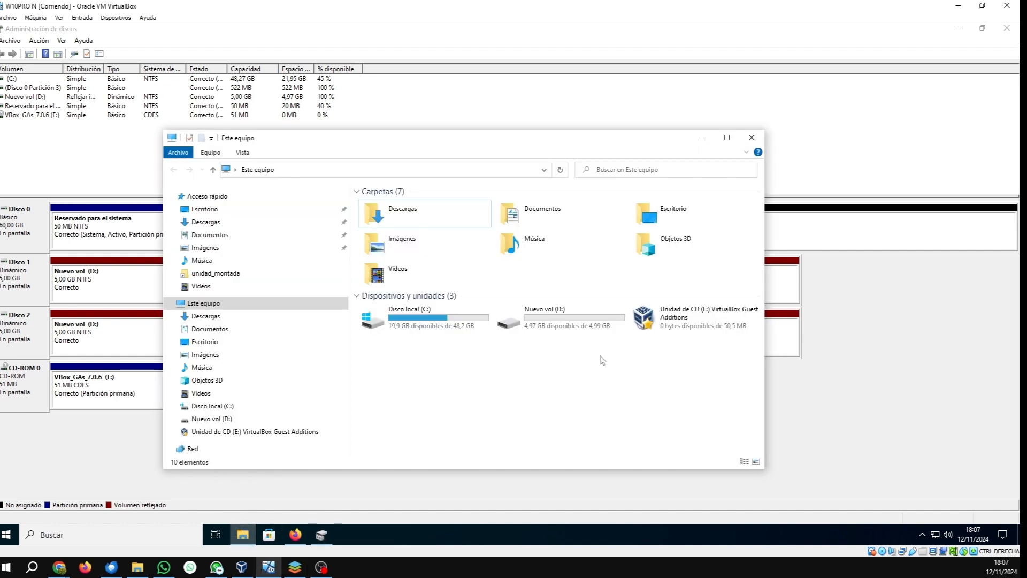
{"action": "double_click", "coordinate": [557, 321]}
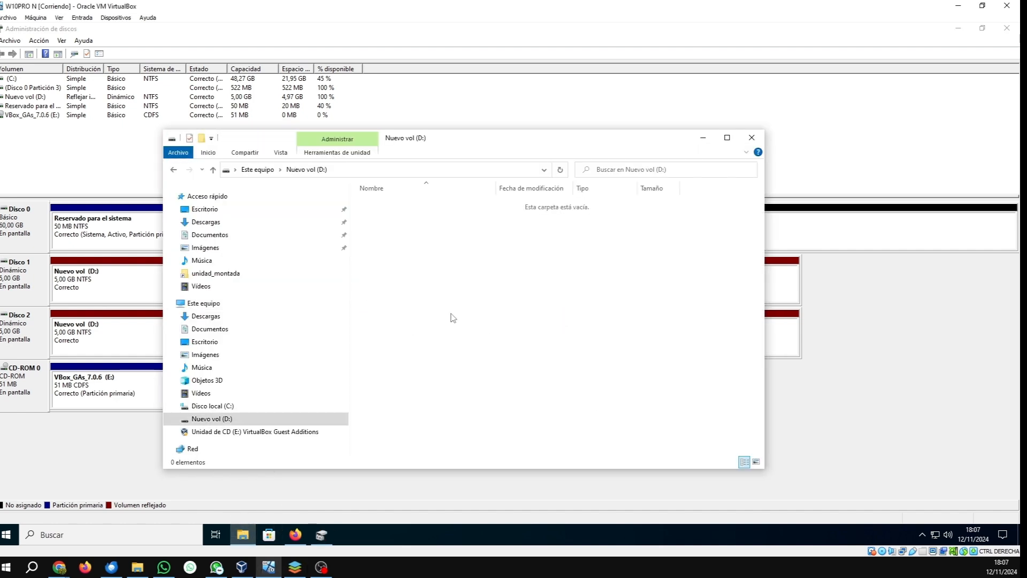
{"action": "right_click", "coordinate": [427, 249]}
{"action": "mouse_move", "coordinate": [499, 368]}
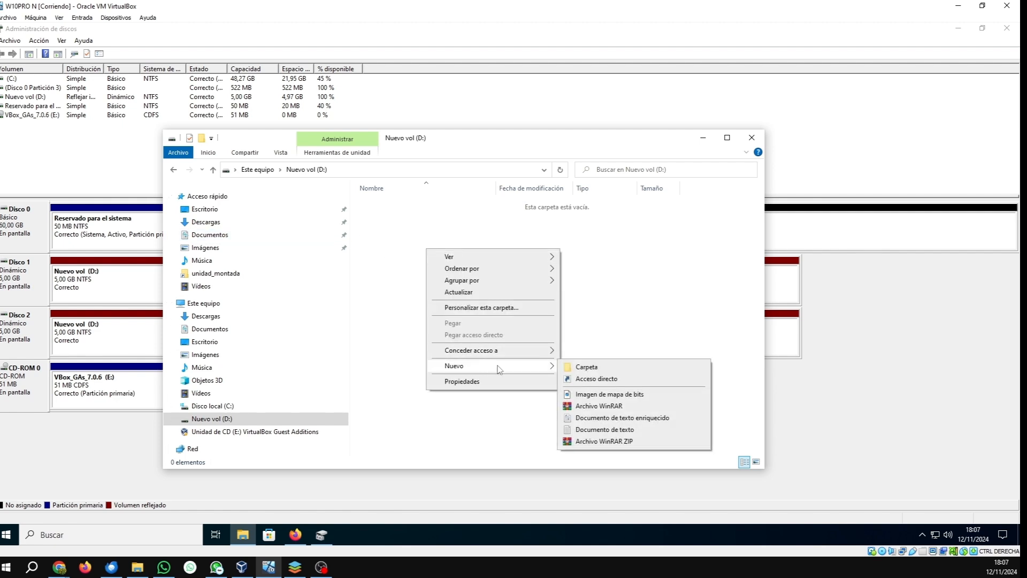
{"action": "left_click", "coordinate": [613, 430]}
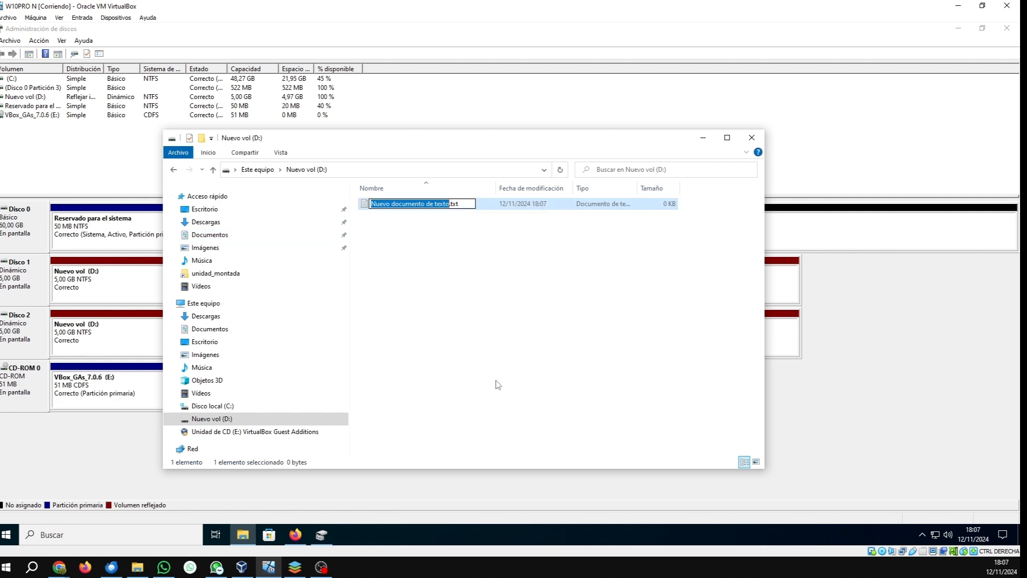
{"action": "left_click", "coordinate": [440, 281]}
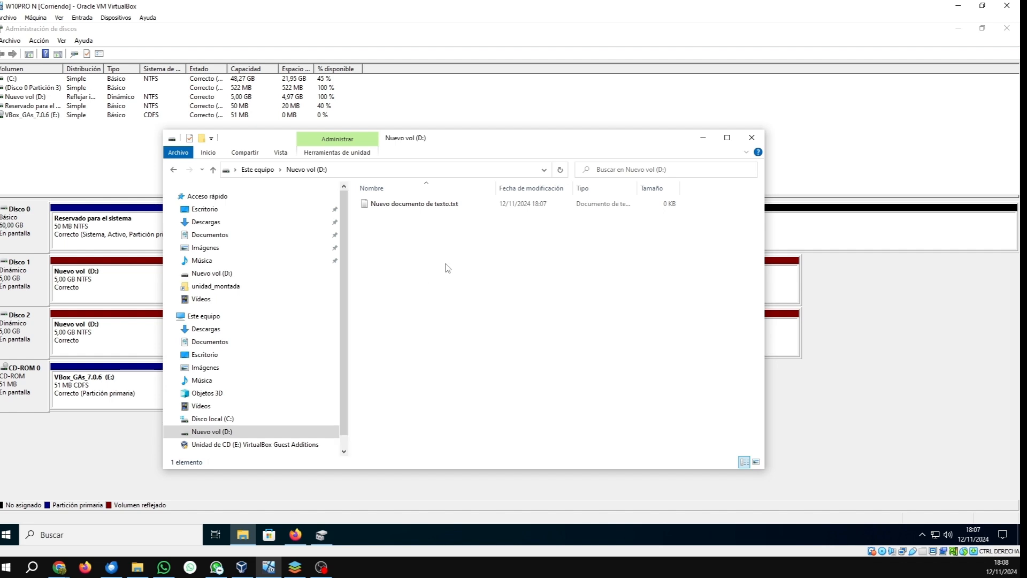
{"action": "left_click", "coordinate": [703, 137]}
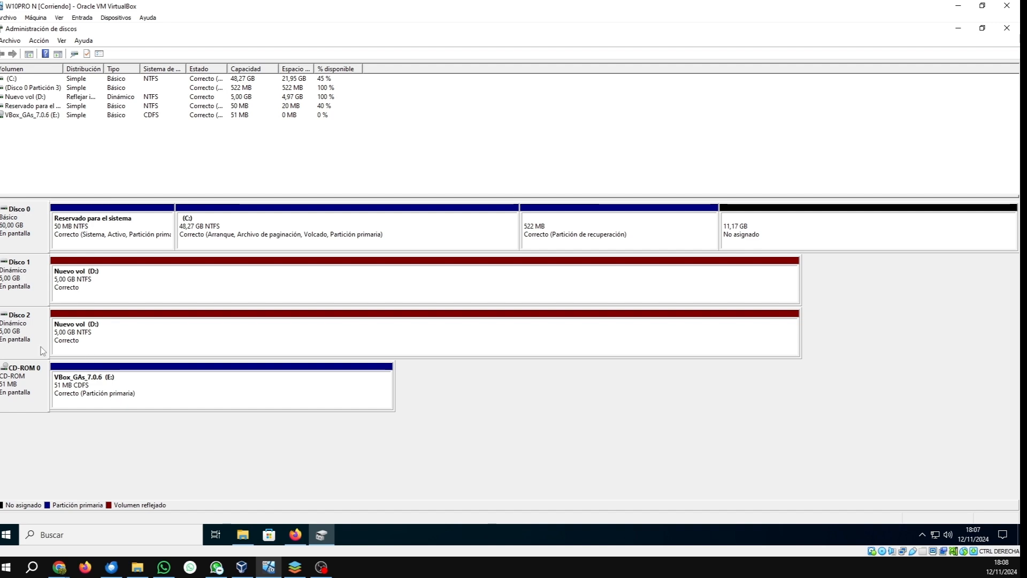
Remove the Disco 1 mirror from the mirrored volume Nuevo vol (D:) and confirm the removal.
{"action": "left_click", "coordinate": [122, 285]}
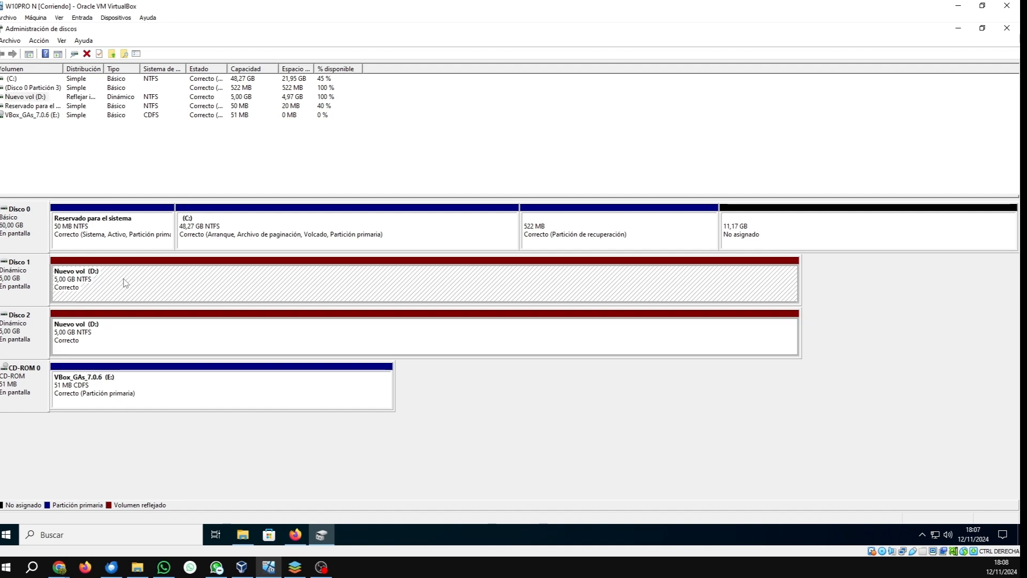
{"action": "right_click", "coordinate": [125, 282]}
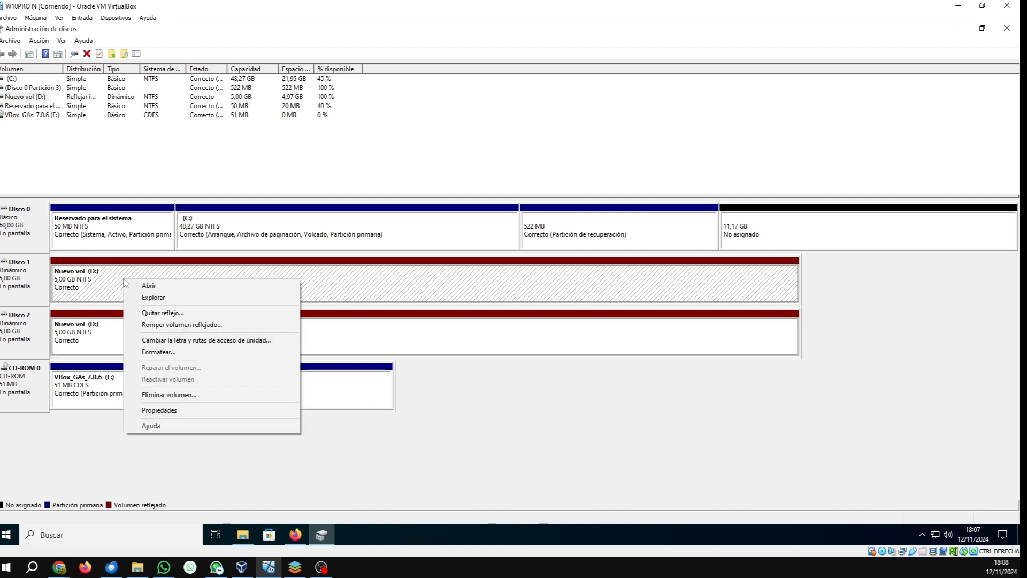
{"action": "left_click", "coordinate": [162, 314]}
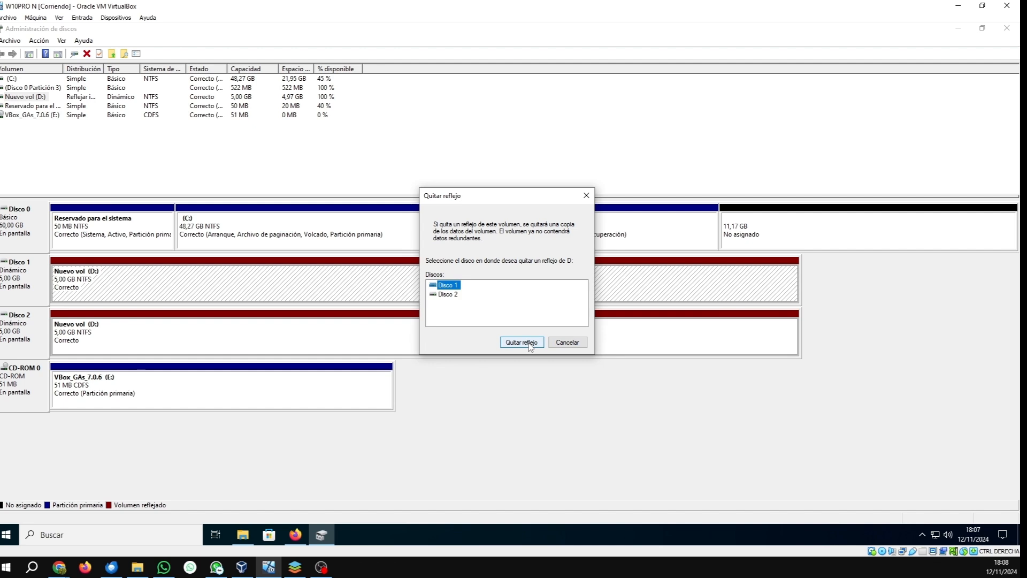
{"action": "left_click", "coordinate": [528, 343]}
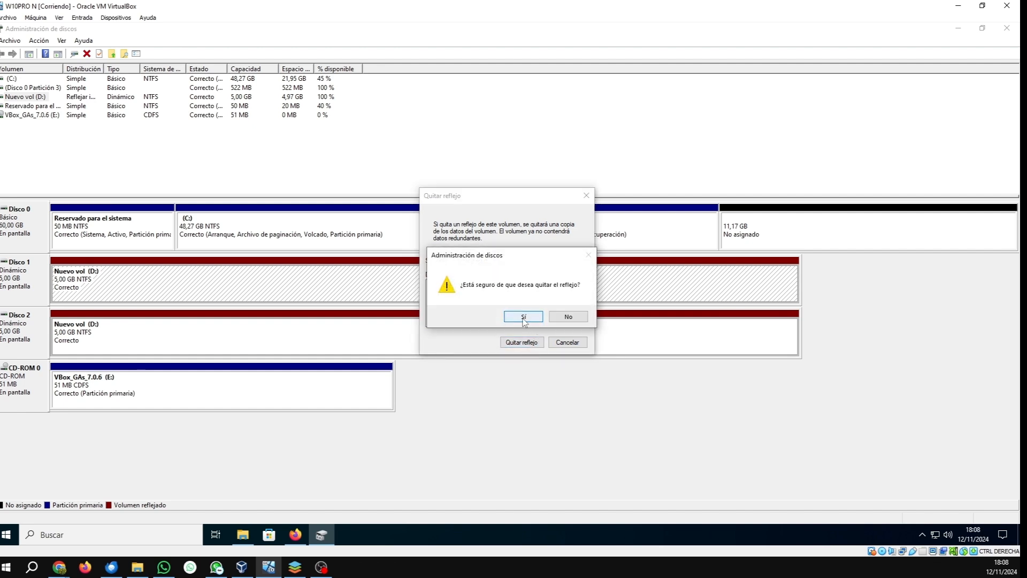
{"action": "left_click", "coordinate": [524, 317]}
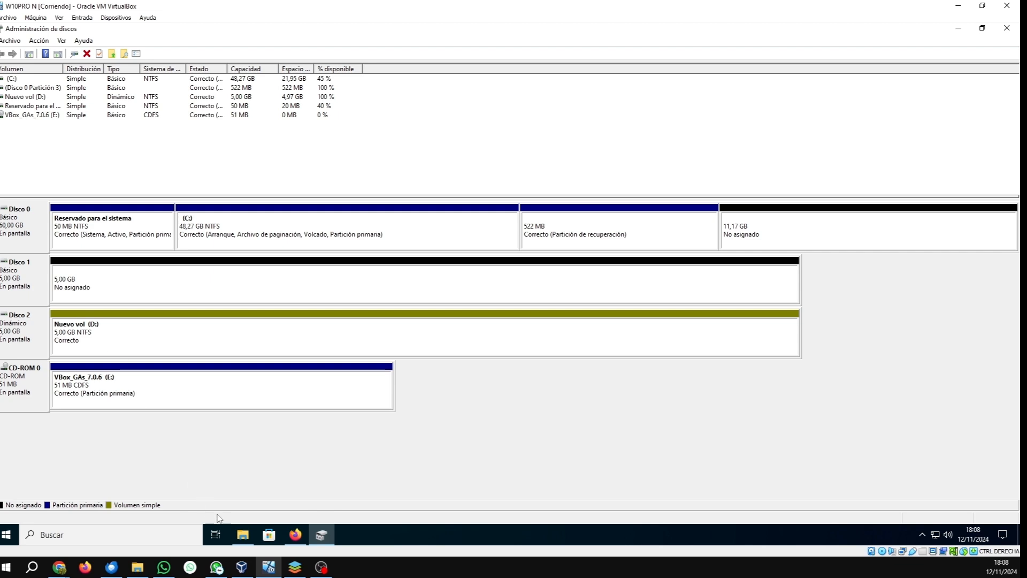
Reopen Nuevo vol (D:) from Este equipo to check whether the text document is still there, and minimize the file window.
{"action": "left_click", "coordinate": [249, 536]}
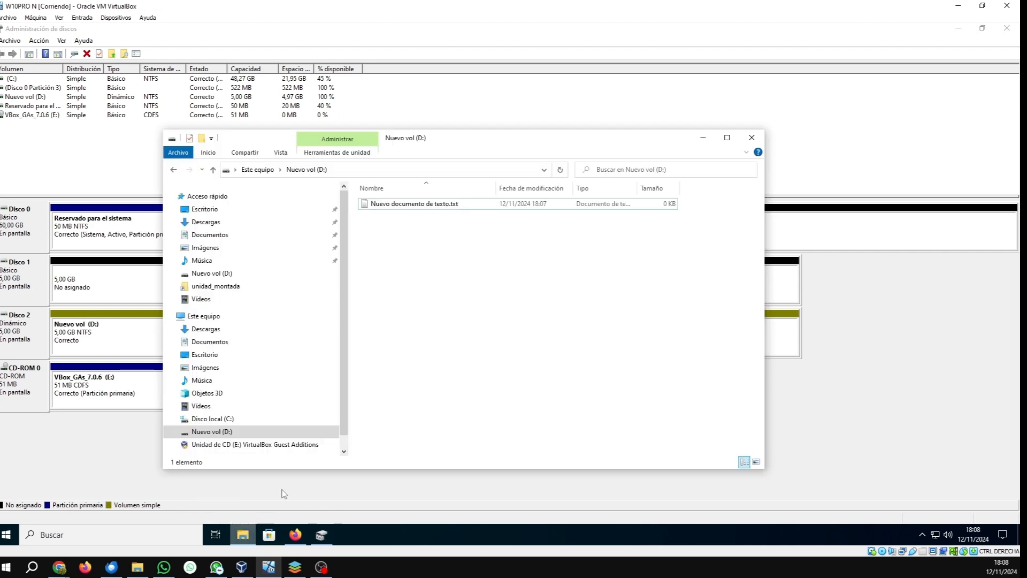
{"action": "left_click", "coordinate": [259, 169]}
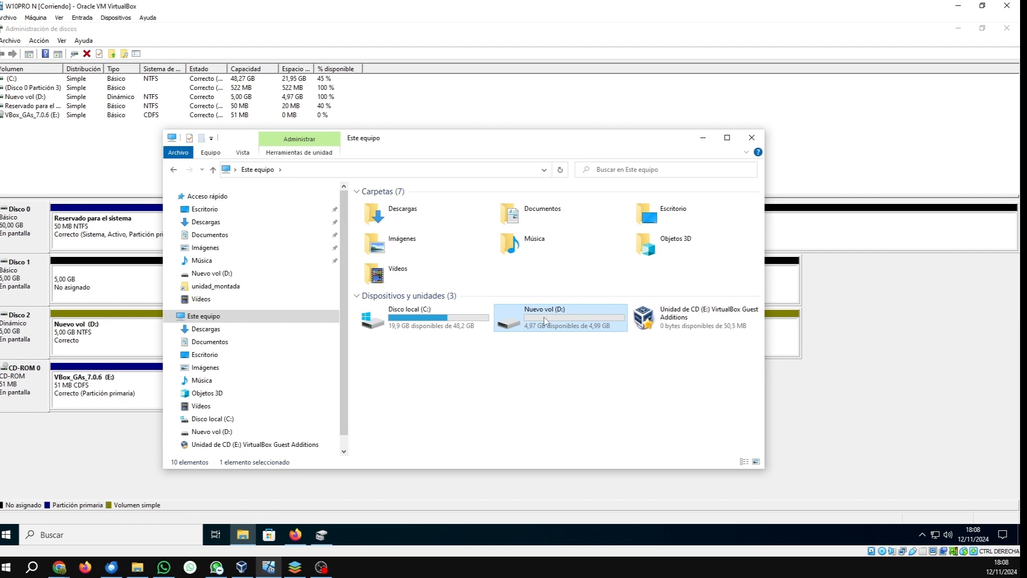
{"action": "double_click", "coordinate": [546, 321]}
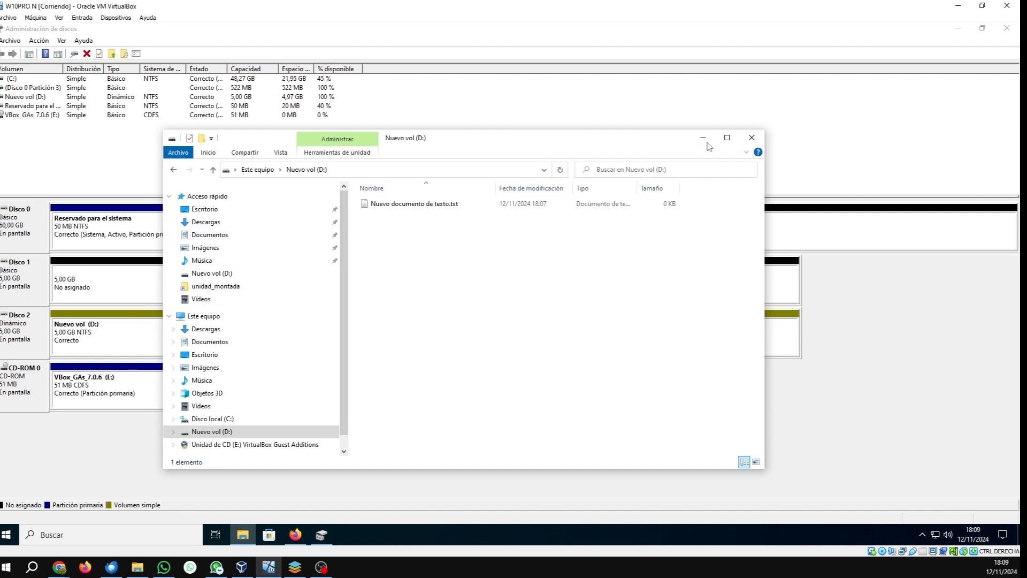
{"action": "left_click", "coordinate": [707, 142]}
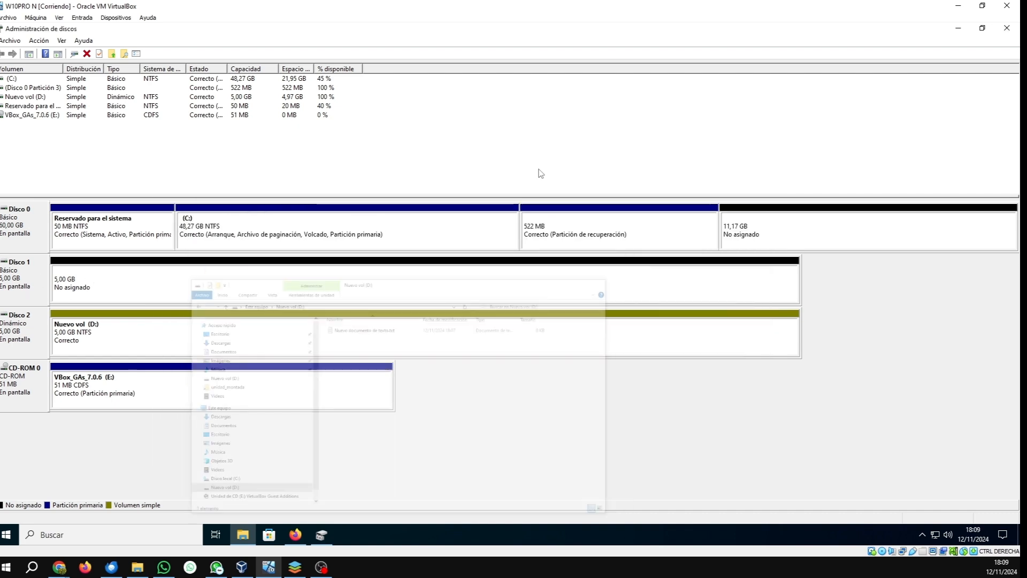
Add a mirror of Nuevo vol (D:) on Disco 1 and agree to convert the basic disk to dynamic.
{"action": "left_click", "coordinate": [122, 336]}
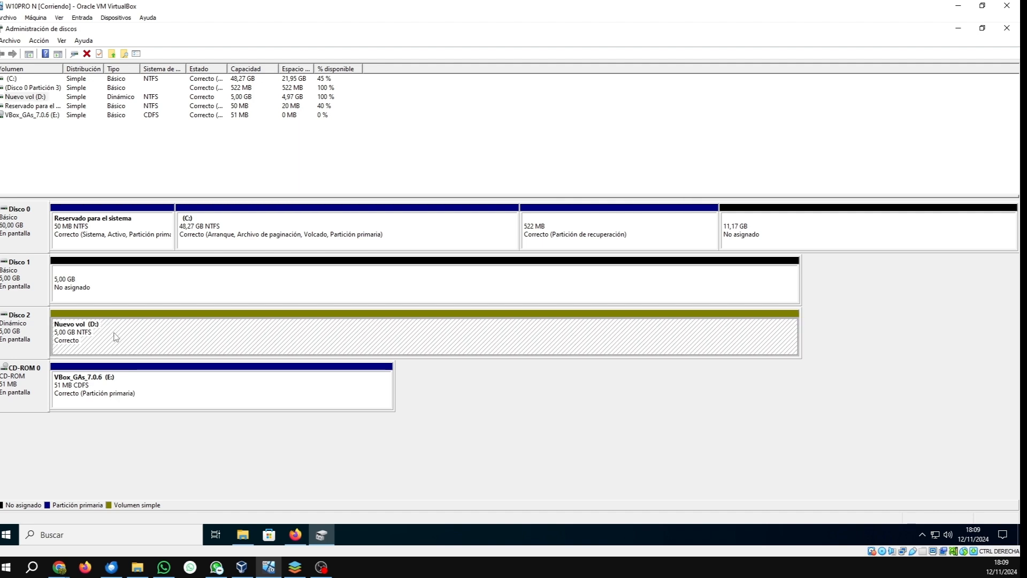
{"action": "right_click", "coordinate": [115, 336]}
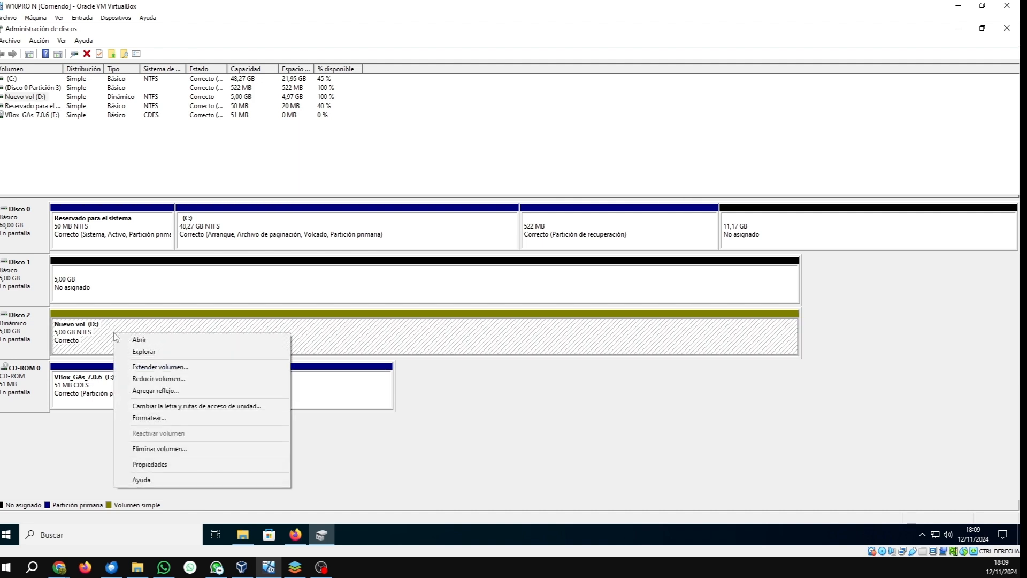
{"action": "left_click", "coordinate": [165, 392]}
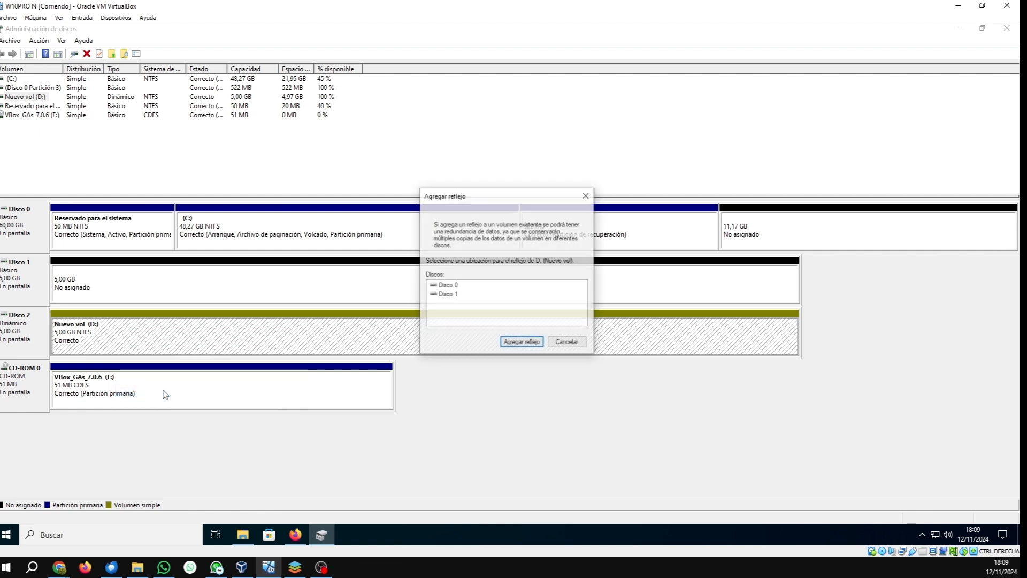
{"action": "left_click", "coordinate": [449, 296]}
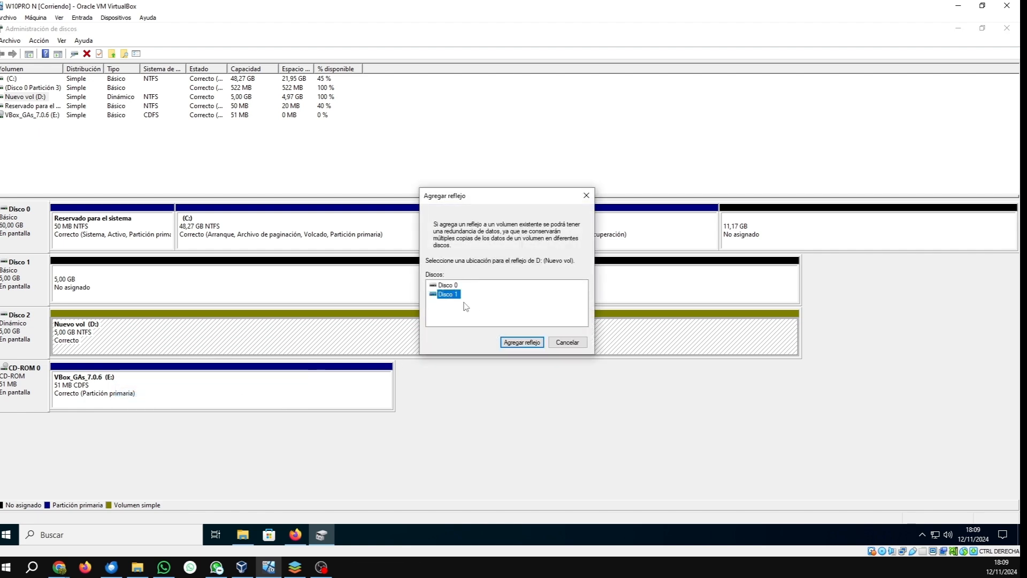
{"action": "left_click", "coordinate": [518, 345]}
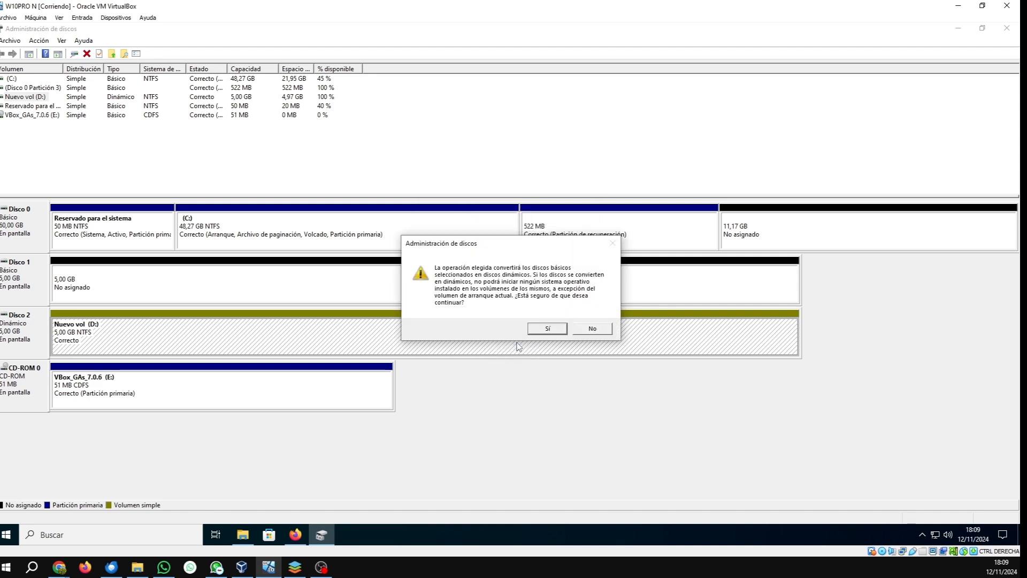
{"action": "left_click", "coordinate": [549, 330]}
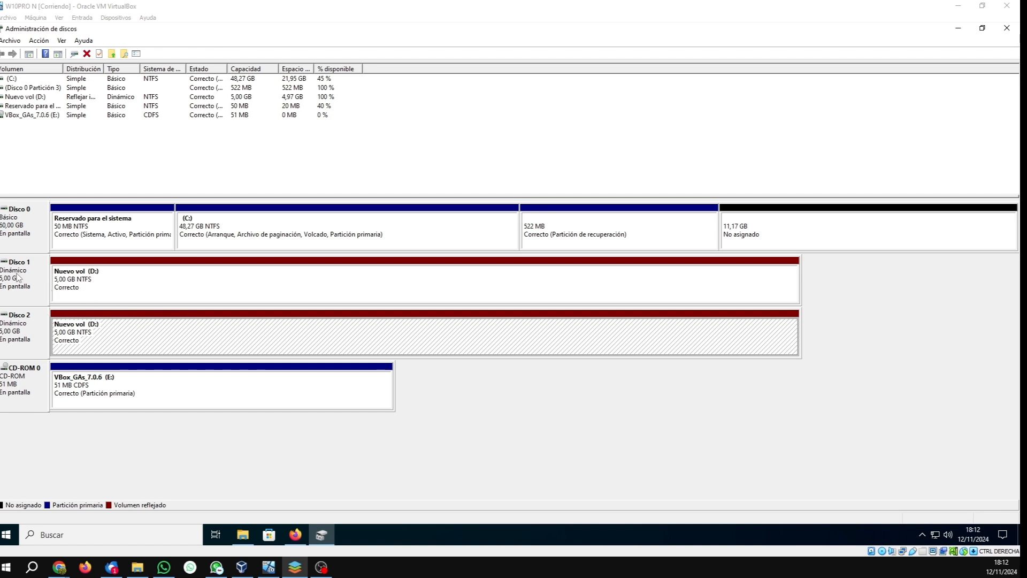
Check whether the text document is still in Nuevo vol (D:) and close the file window.
{"action": "left_click", "coordinate": [242, 534]}
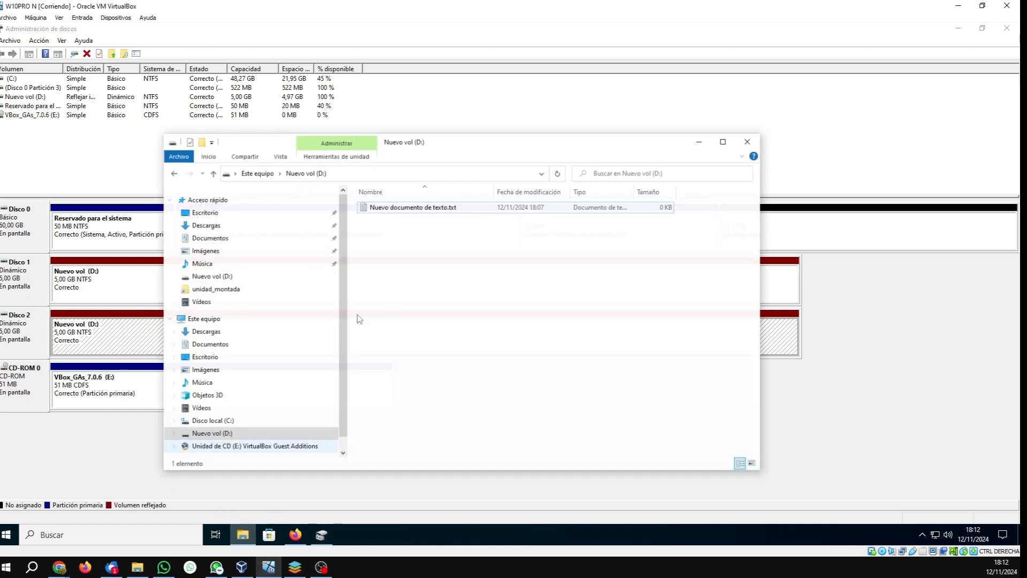
{"action": "left_click", "coordinate": [259, 169]}
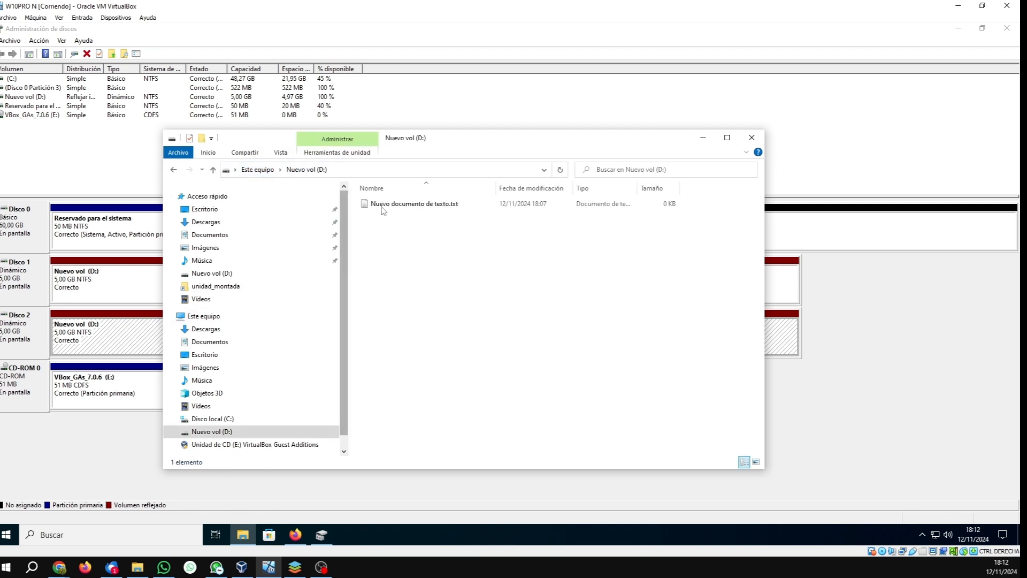
{"action": "left_click", "coordinate": [752, 138]}
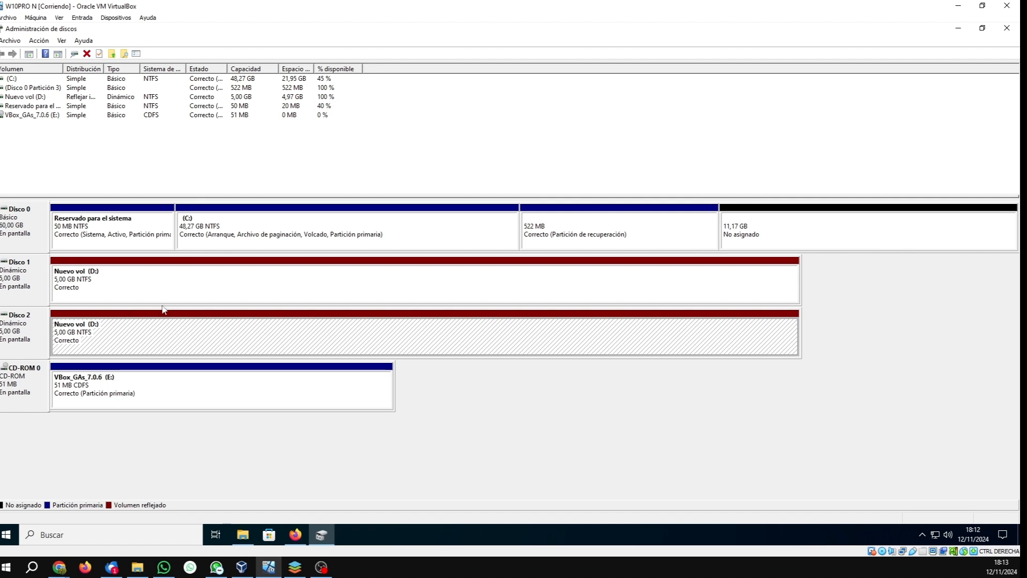
Break the mirrored volume Nuevo vol (D:) from its Disco 1 half and confirm the loss of fault tolerance.
{"action": "left_click", "coordinate": [138, 288]}
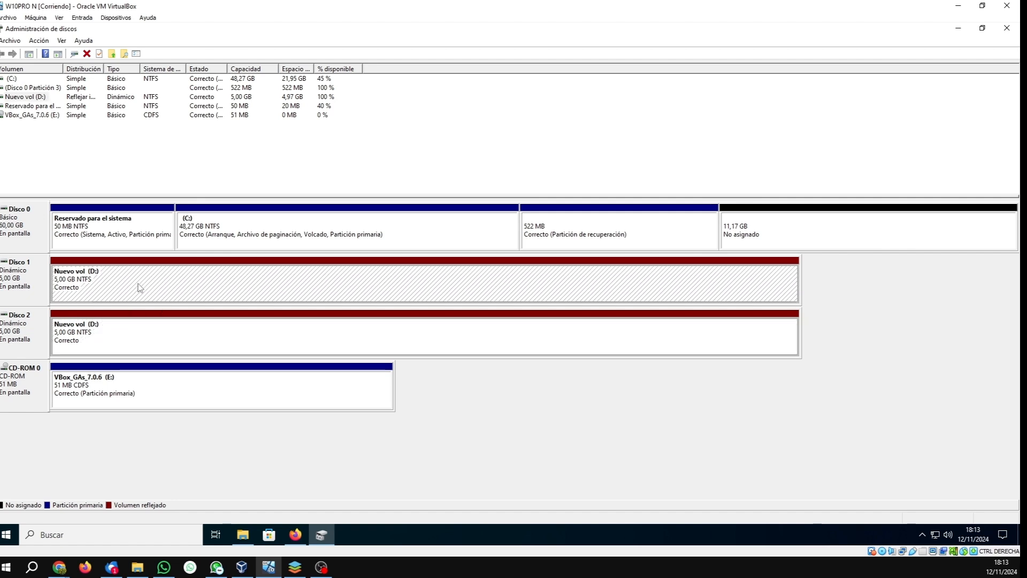
{"action": "right_click", "coordinate": [138, 288]}
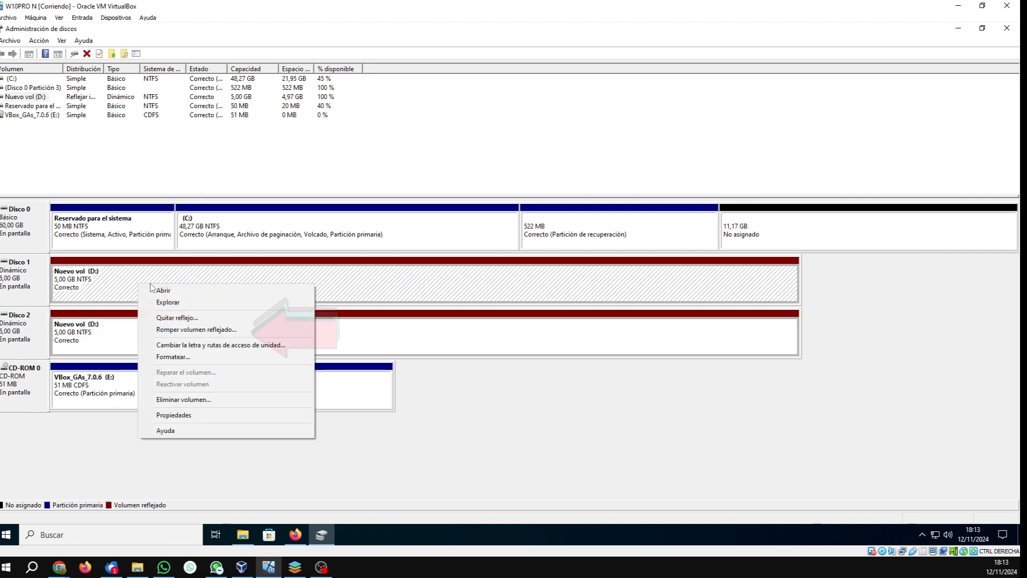
{"action": "left_click", "coordinate": [196, 331]}
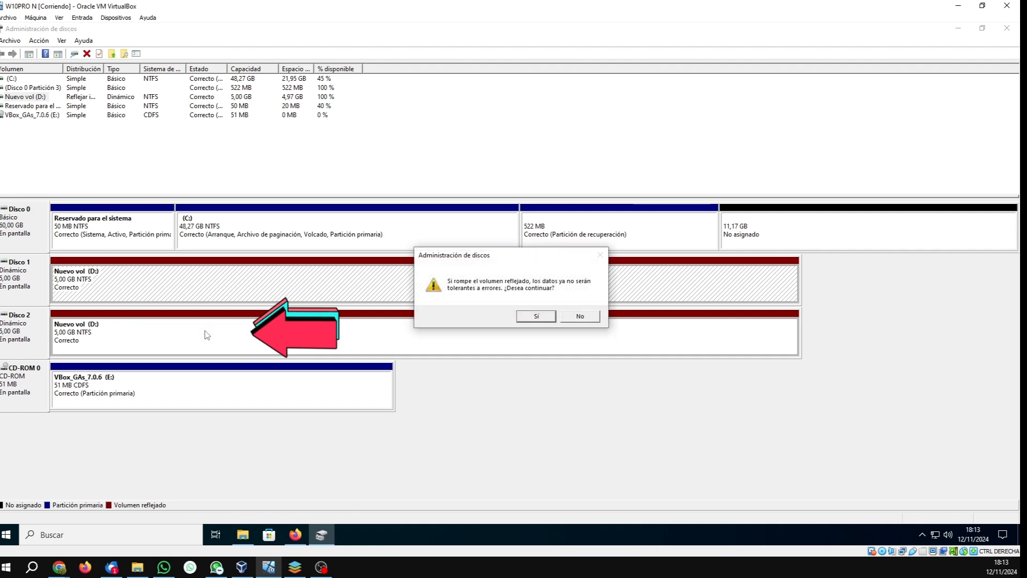
{"action": "left_click", "coordinate": [535, 316]}
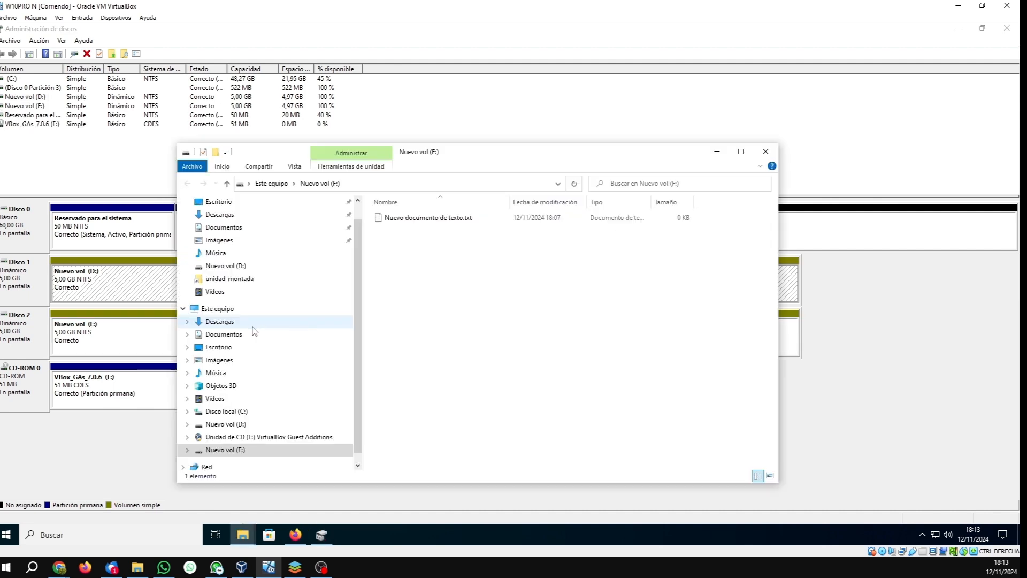
Bring up the Este equipo window and arrange it side by side with the Nuevo vol (F:) window.
{"action": "left_click", "coordinate": [245, 538]}
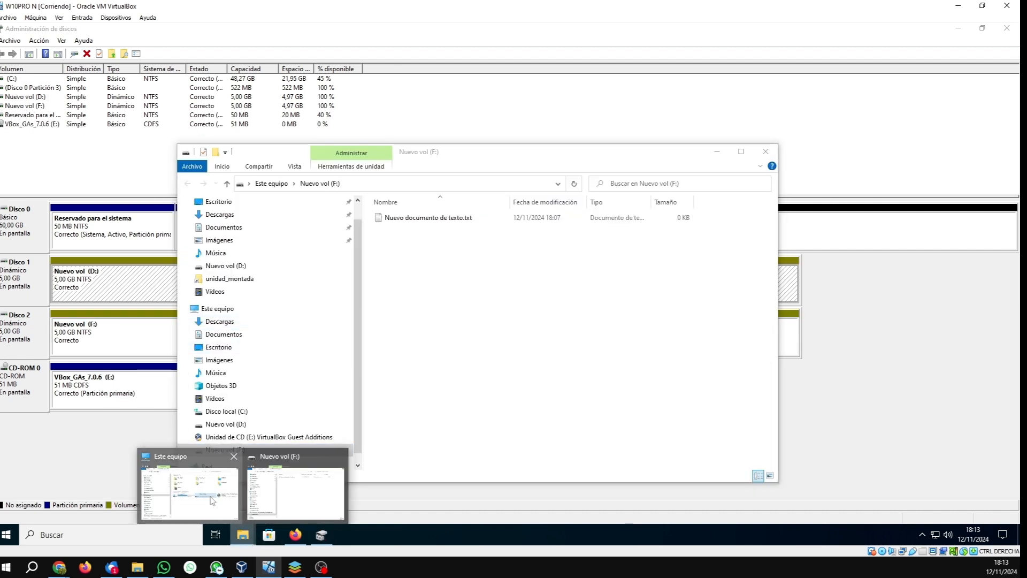
{"action": "left_click", "coordinate": [190, 487]}
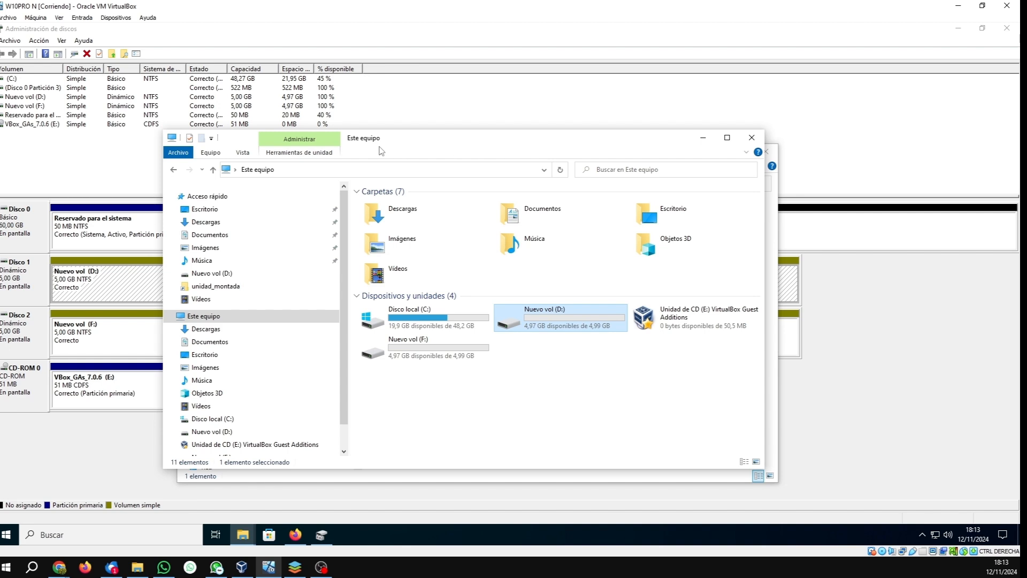
{"action": "left_click_drag", "start_coordinate": [513, 142], "coordinate": [318, 144]}
{"action": "left_click_drag", "start_coordinate": [629, 154], "coordinate": [734, 157]}
{"action": "left_click_drag", "start_coordinate": [647, 156], "coordinate": [789, 151]}
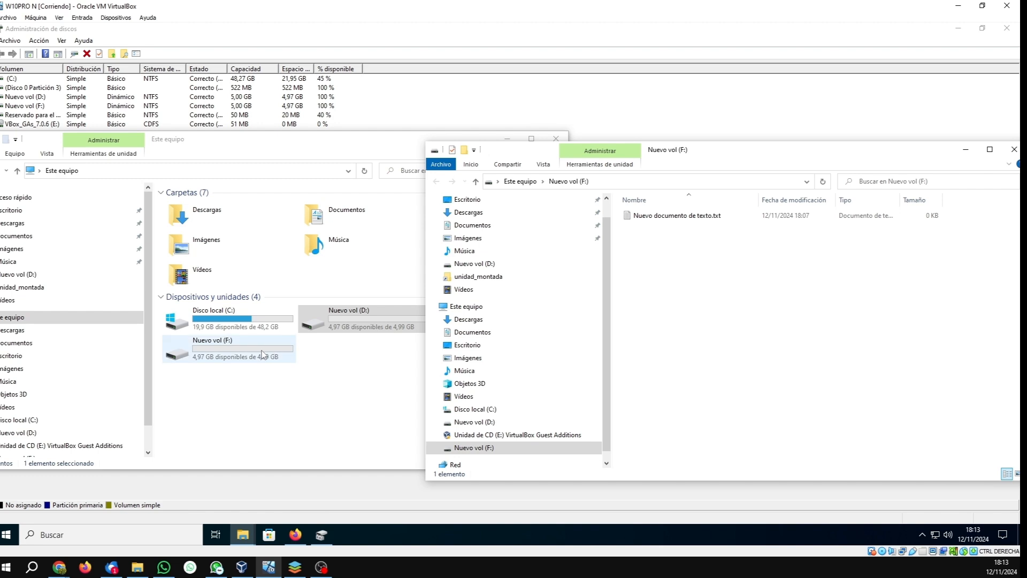
Open Nuevo vol (D:) from Este equipo, compare its files with those in Nuevo vol (F:), and close the Nuevo vol (F:) window.
{"action": "left_click", "coordinate": [328, 376]}
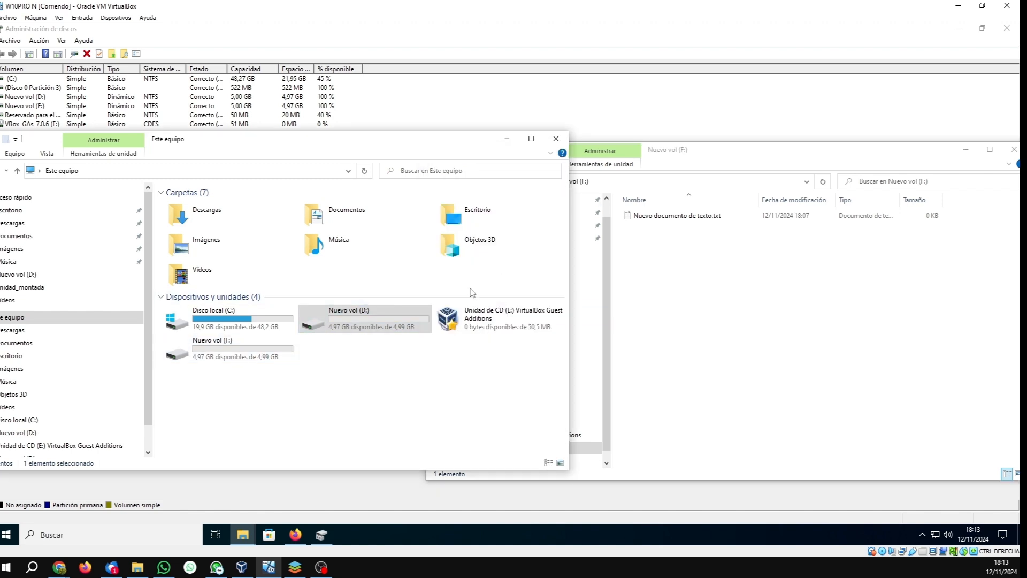
{"action": "left_click", "coordinate": [718, 159]}
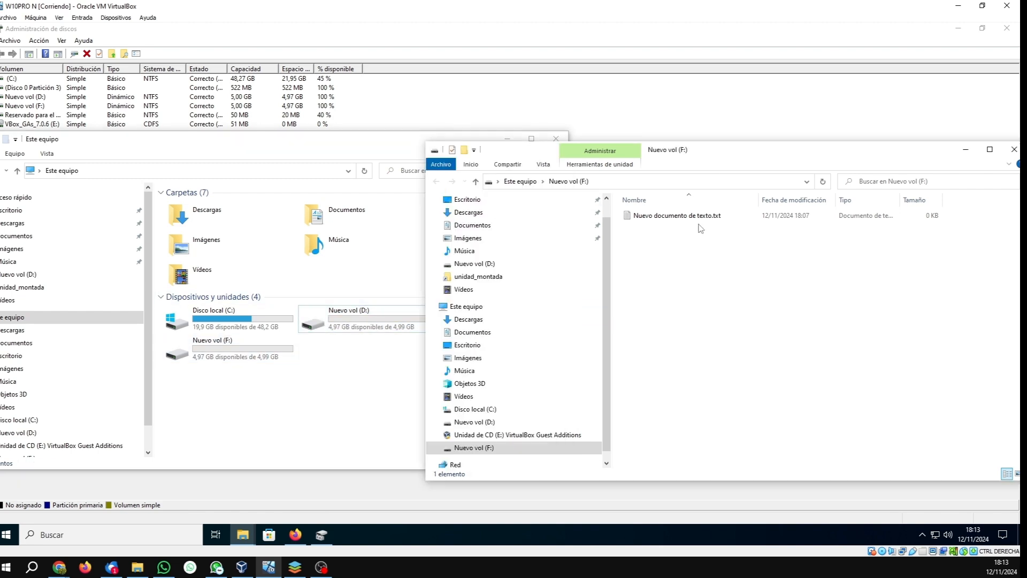
{"action": "double_click", "coordinate": [343, 320]}
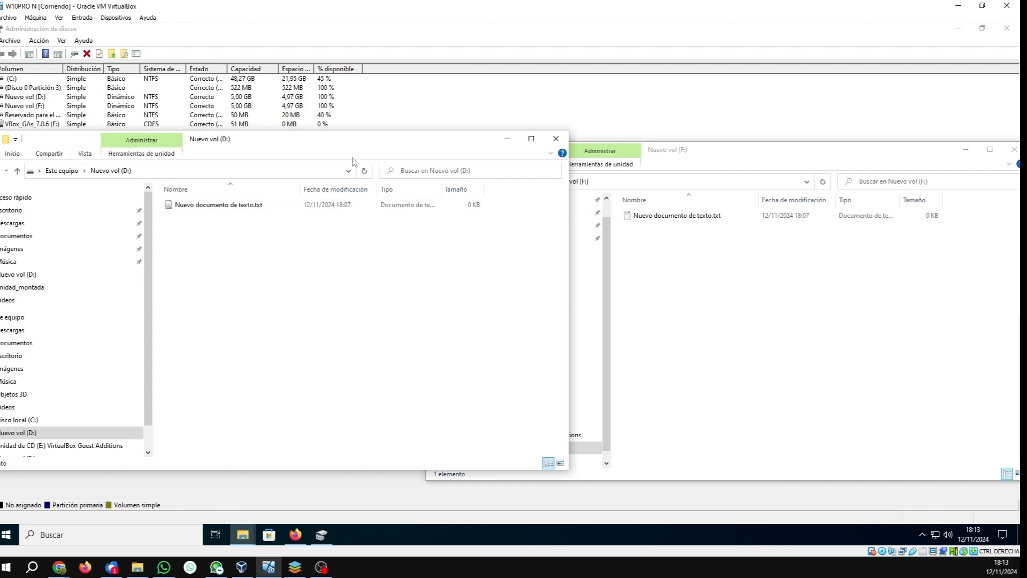
{"action": "left_click_drag", "start_coordinate": [358, 144], "coordinate": [396, 157]}
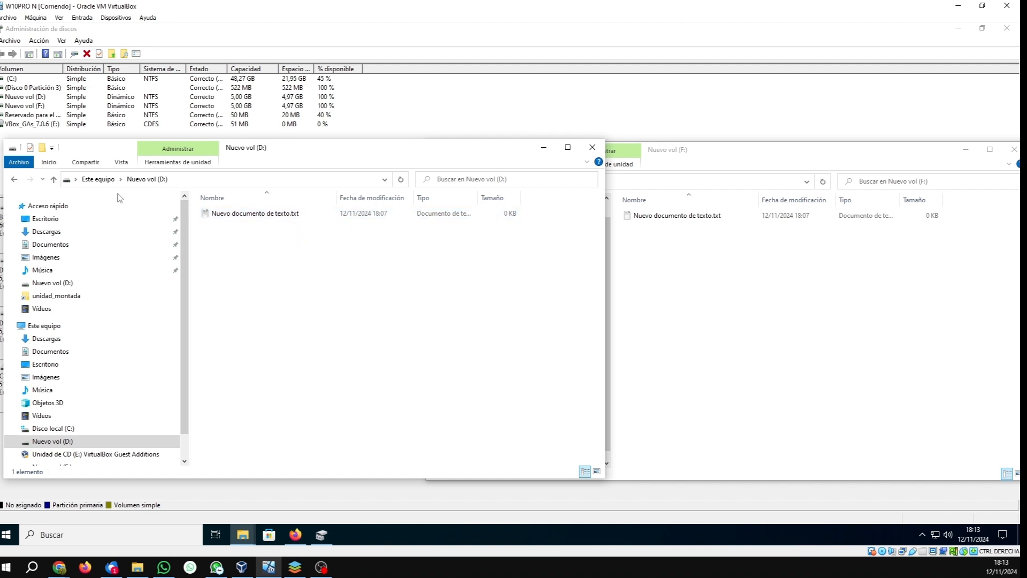
{"action": "left_click", "coordinate": [704, 173]}
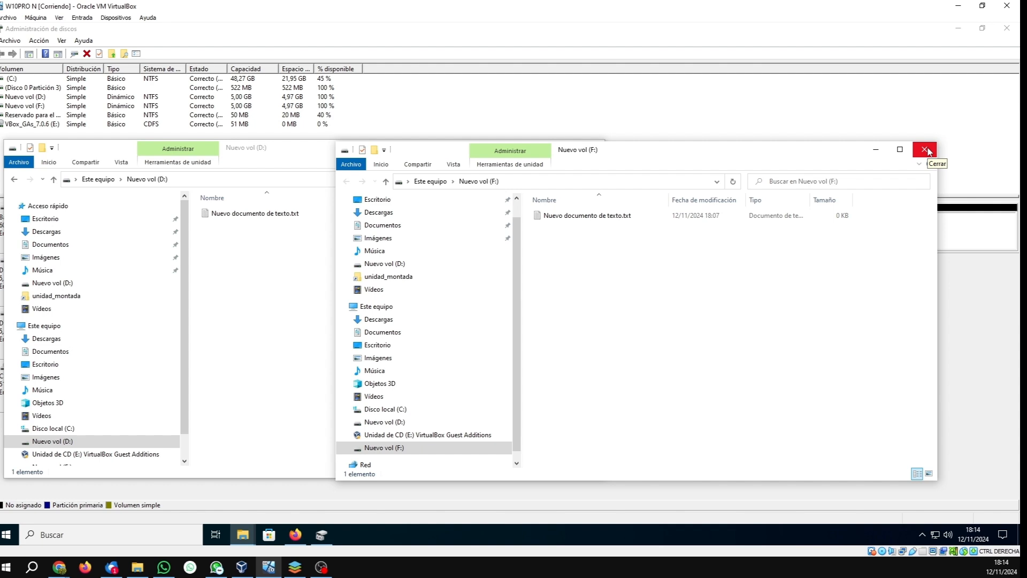
{"action": "left_click", "coordinate": [929, 151]}
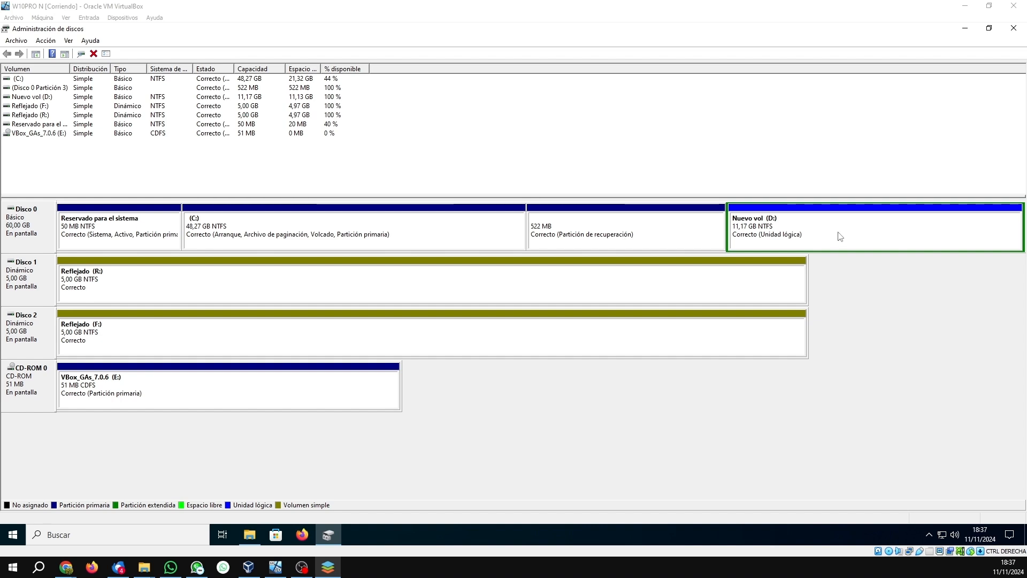
Delete the logical volume Nuevo vol (D:) on Disco 0 and confirm the deletion.
{"action": "left_click", "coordinate": [357, 235]}
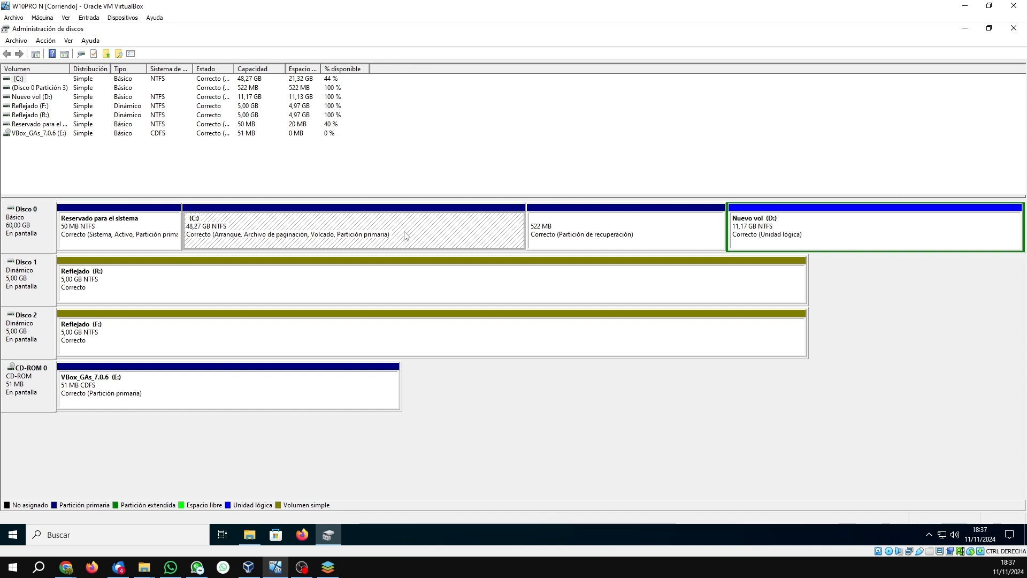
{"action": "left_click", "coordinate": [827, 235]}
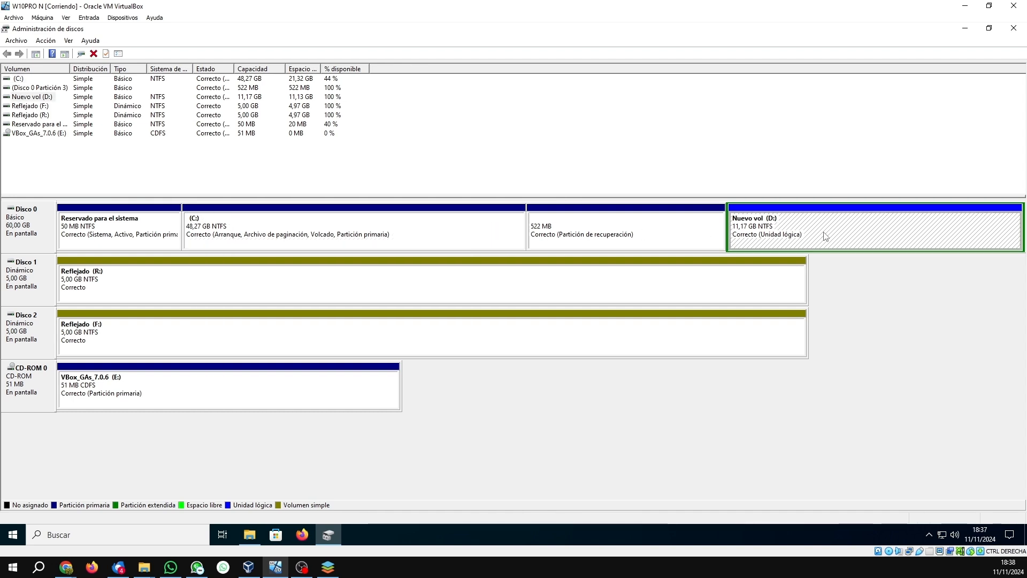
{"action": "right_click", "coordinate": [817, 228]}
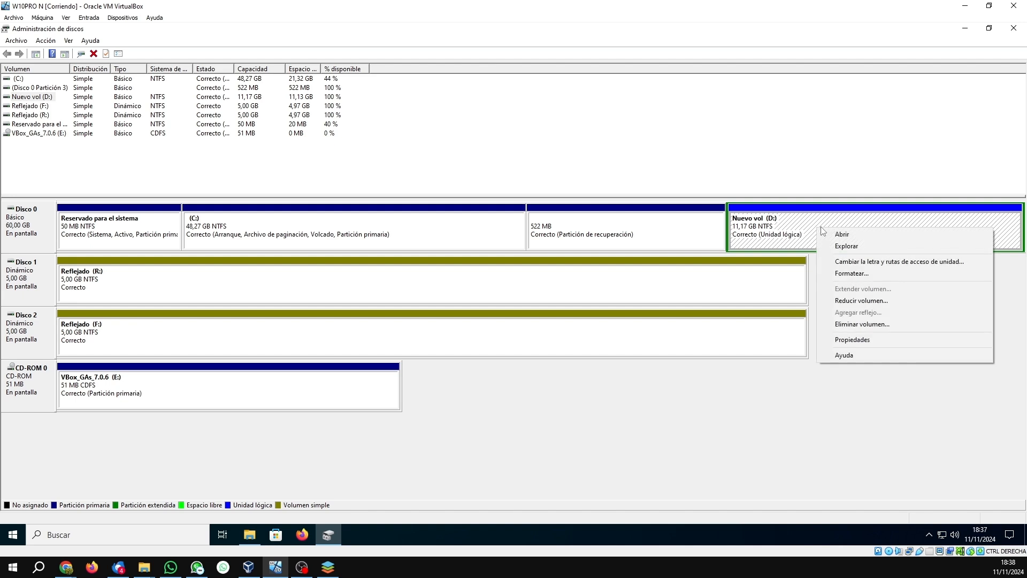
{"action": "left_click", "coordinate": [862, 324]}
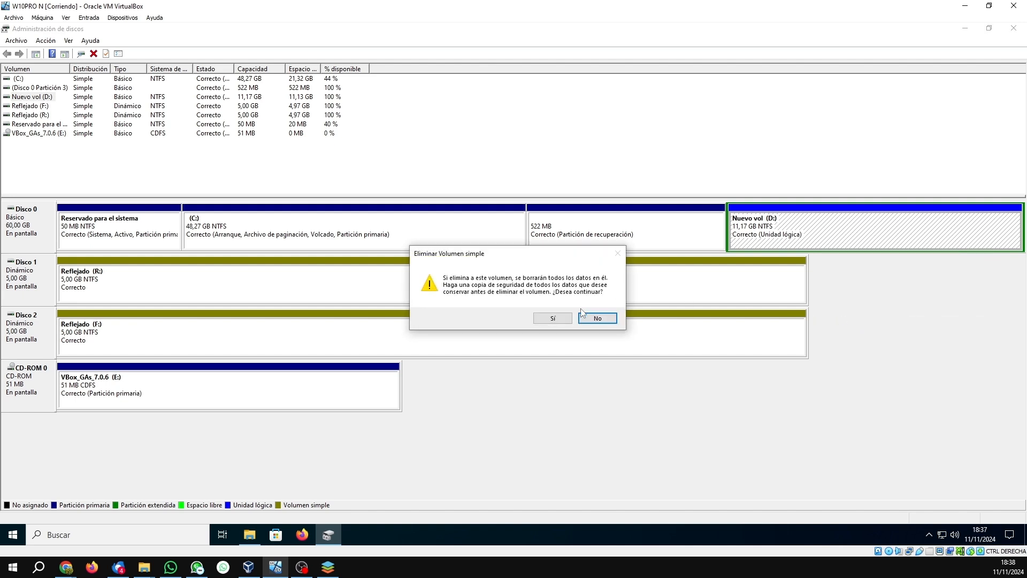
{"action": "left_click", "coordinate": [552, 319]}
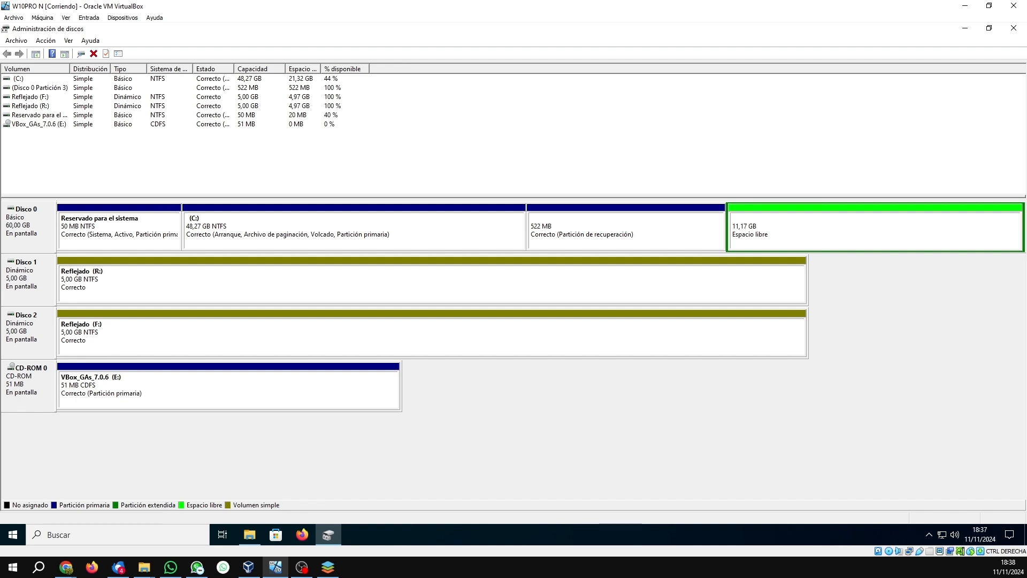
Create a folder named unidad_montada in Documentos and minimize the file window.
{"action": "left_click", "coordinate": [247, 535]}
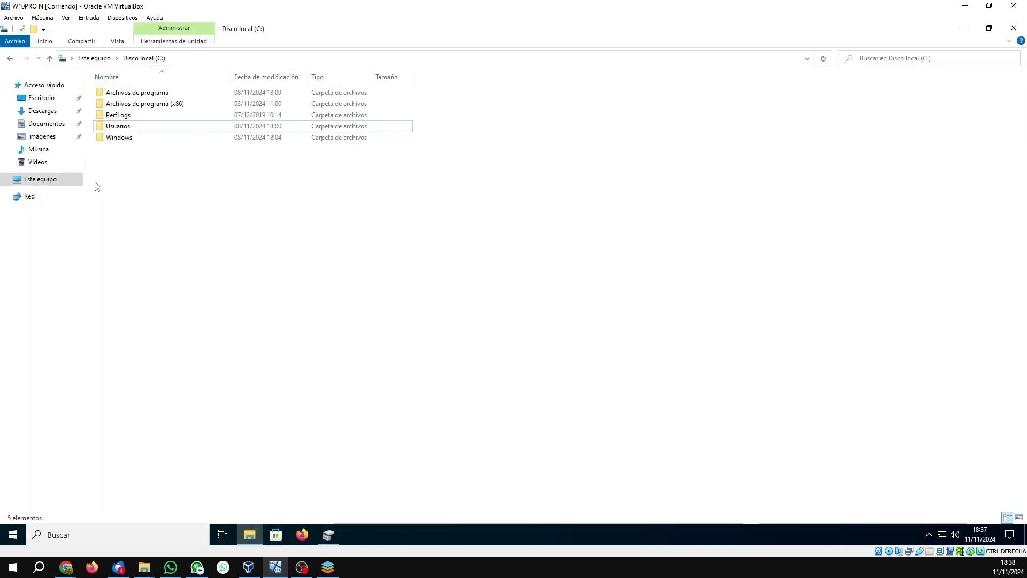
{"action": "left_click", "coordinate": [43, 128]}
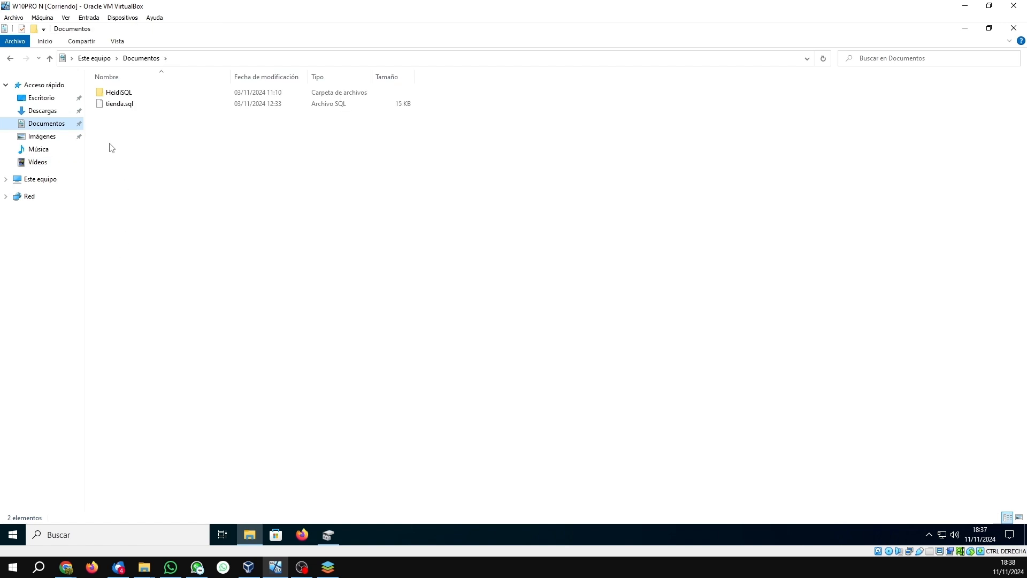
{"action": "right_click", "coordinate": [112, 142]}
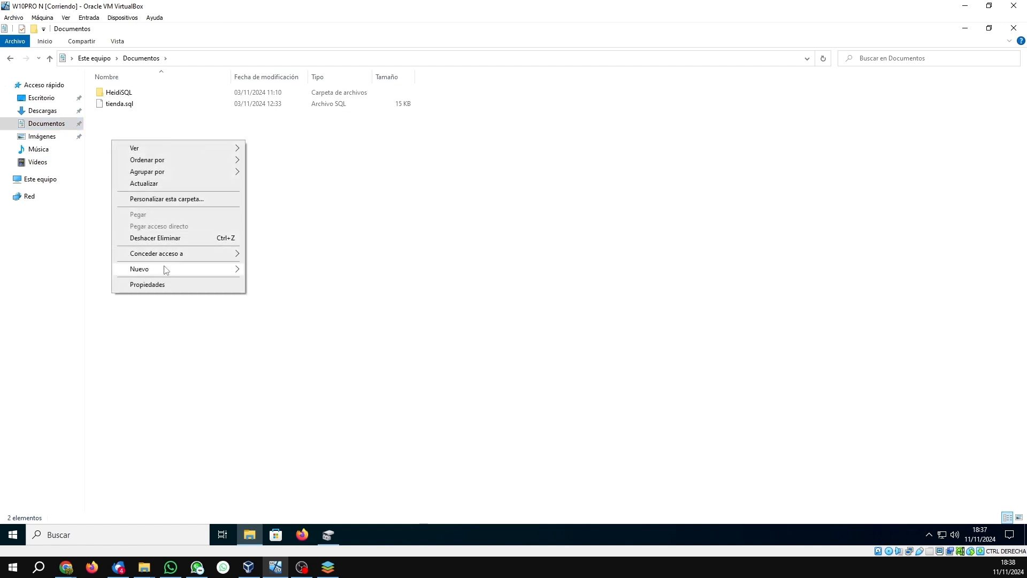
{"action": "mouse_move", "coordinate": [166, 270]}
{"action": "left_click", "coordinate": [291, 271]}
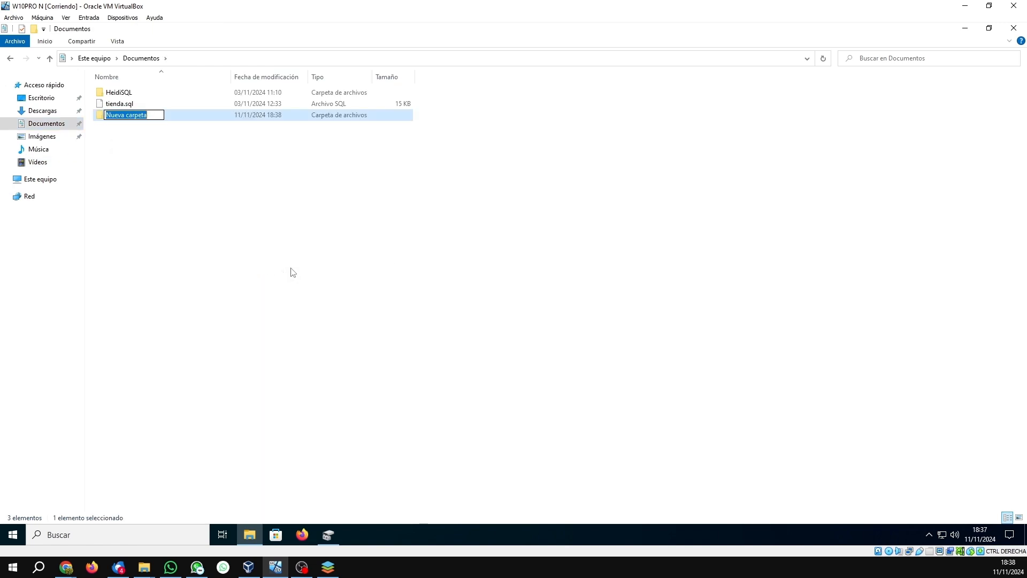
{"action": "type", "text": "unidad_montada"}
{"action": "key", "text": "Return"}
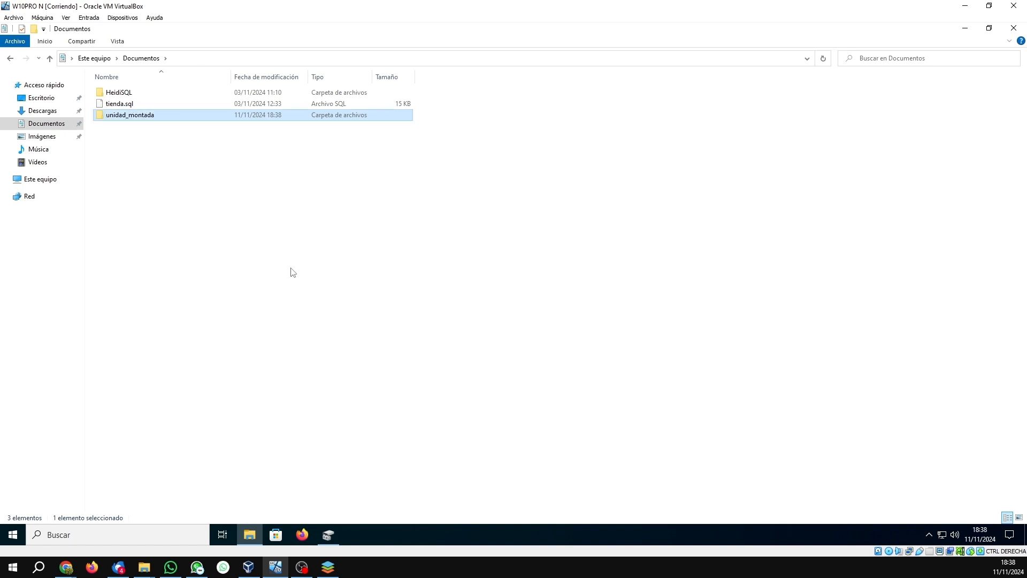
{"action": "left_click", "coordinate": [966, 28]}
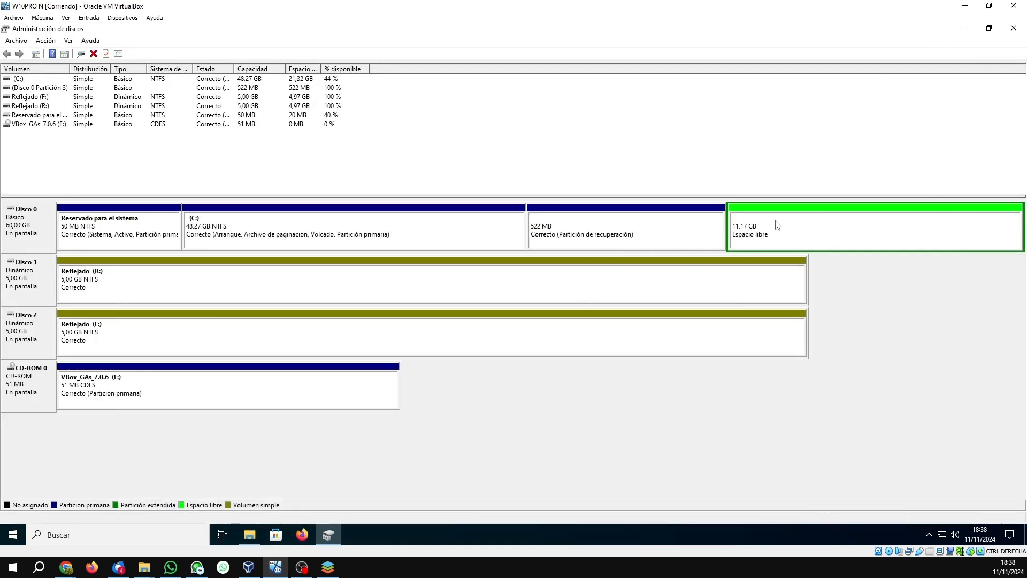
Start a new simple volume using all the free space on Disco 0 and choose mounting in an empty NTFS folder.
{"action": "right_click", "coordinate": [754, 229]}
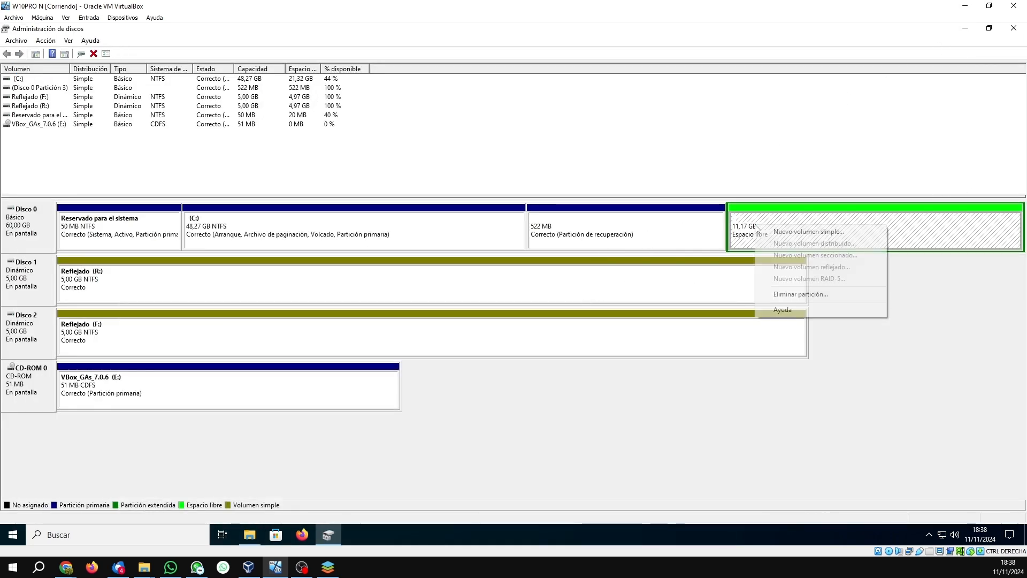
{"action": "left_click", "coordinate": [787, 231]}
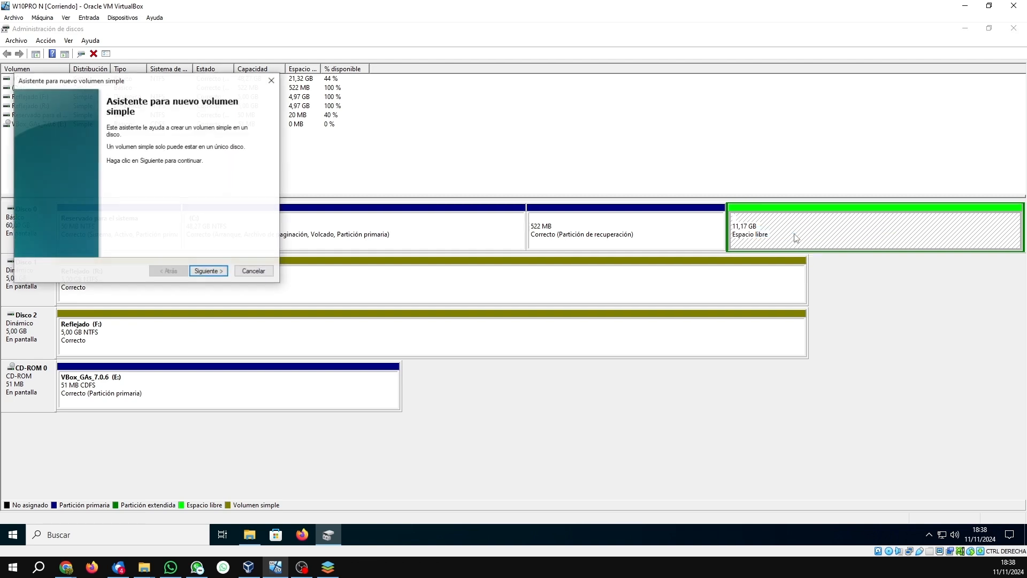
{"action": "left_click", "coordinate": [209, 270]}
{"action": "left_click", "coordinate": [209, 272]}
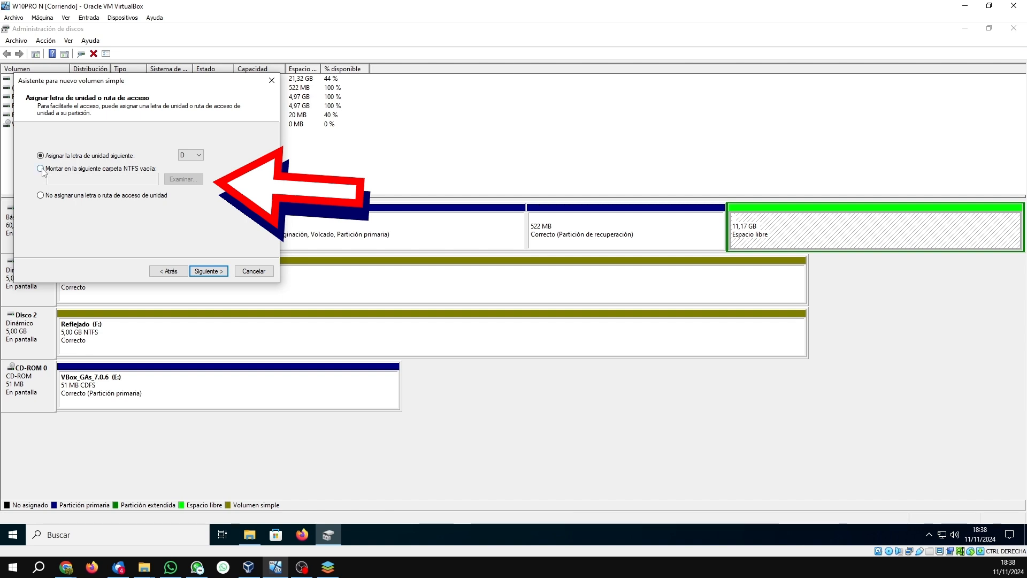
{"action": "left_click", "coordinate": [41, 168]}
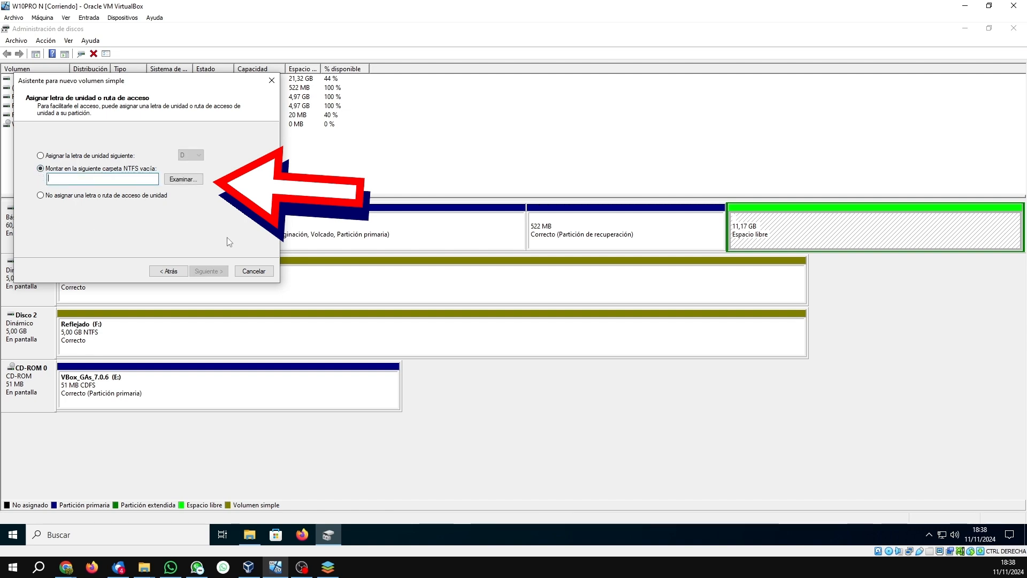
Set the mount path to the unidad_montada folder inside the user's Documents folder on C: and continue to the format settings.
{"action": "left_click", "coordinate": [184, 179]}
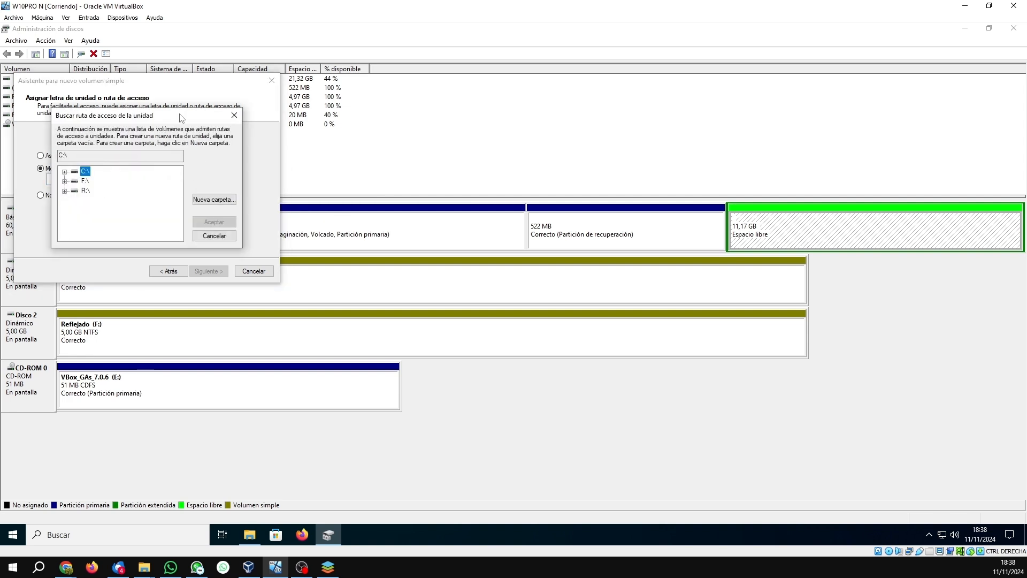
{"action": "left_click_drag", "start_coordinate": [182, 118], "coordinate": [483, 192]}
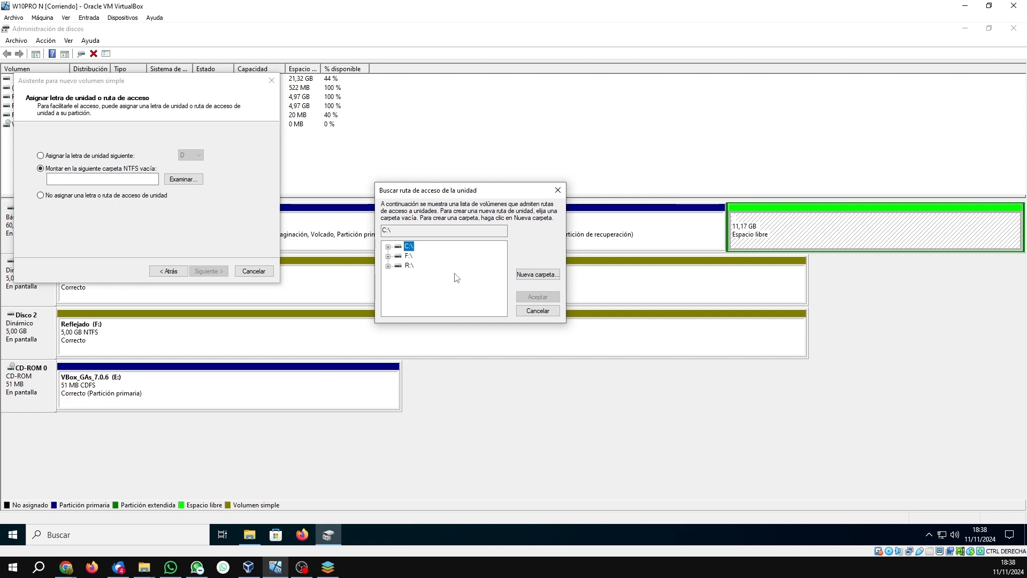
{"action": "left_click", "coordinate": [389, 247]}
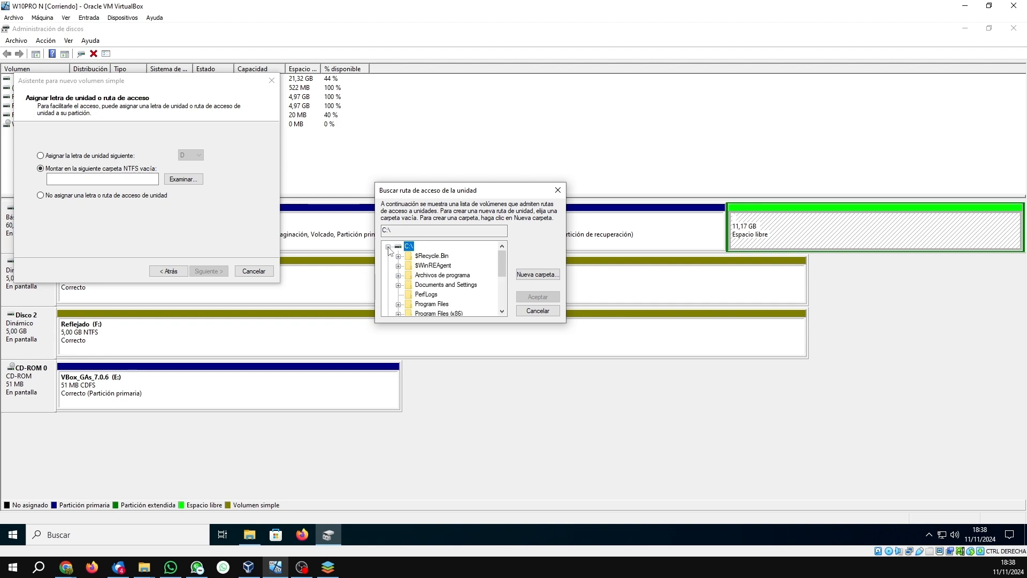
{"action": "scroll", "coordinate": [444, 265], "scroll_direction": "down", "scroll_amount": 3}
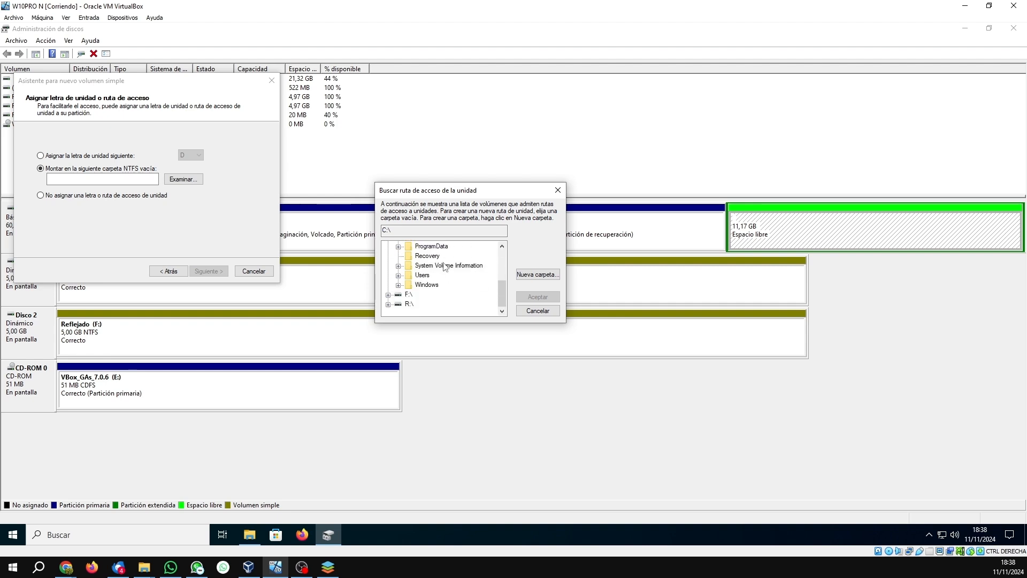
{"action": "left_click", "coordinate": [398, 275]}
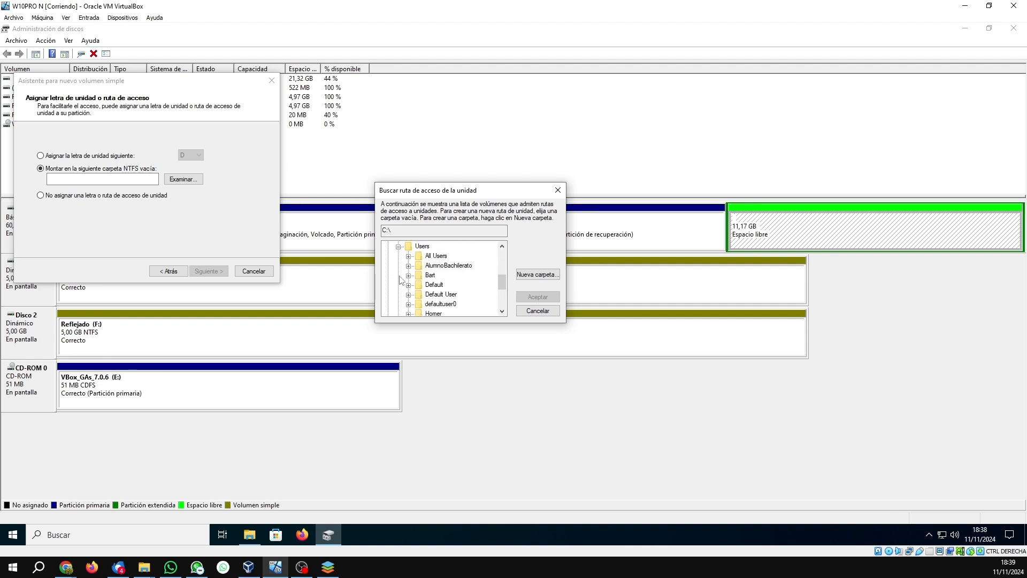
{"action": "scroll", "coordinate": [456, 283], "scroll_direction": "down", "scroll_amount": 2}
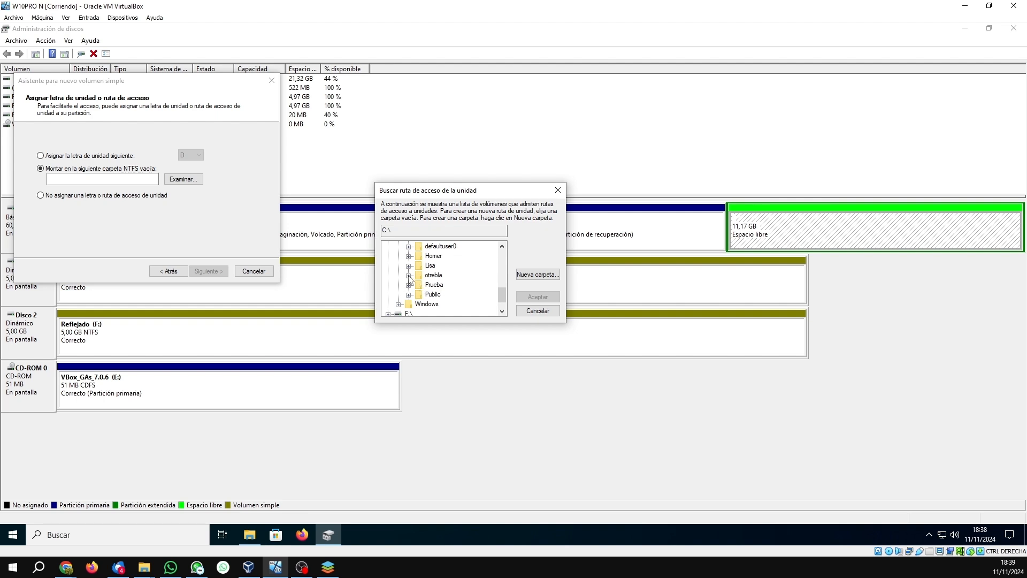
{"action": "left_click", "coordinate": [409, 276]}
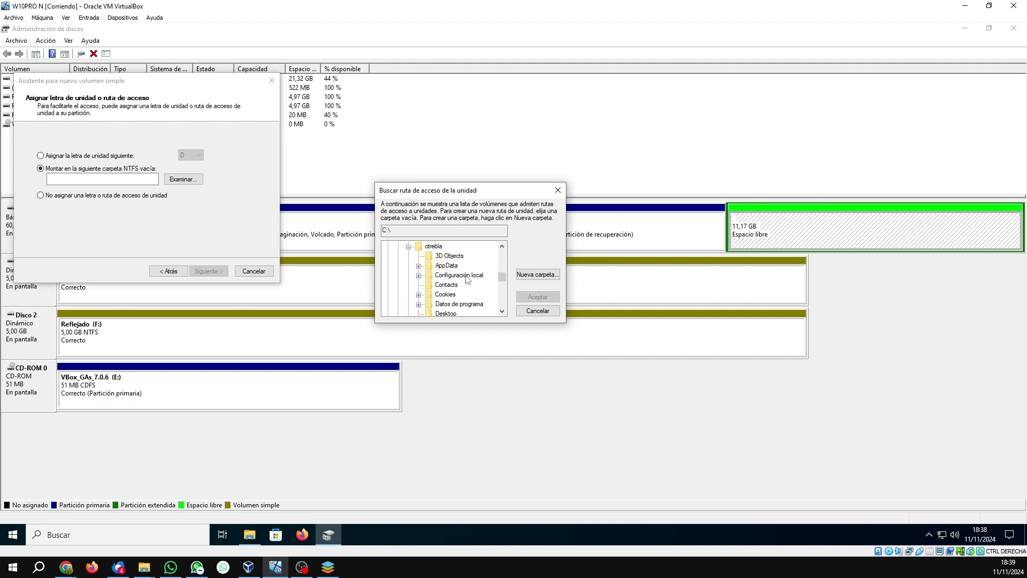
{"action": "scroll", "coordinate": [469, 278], "scroll_direction": "down", "scroll_amount": 2}
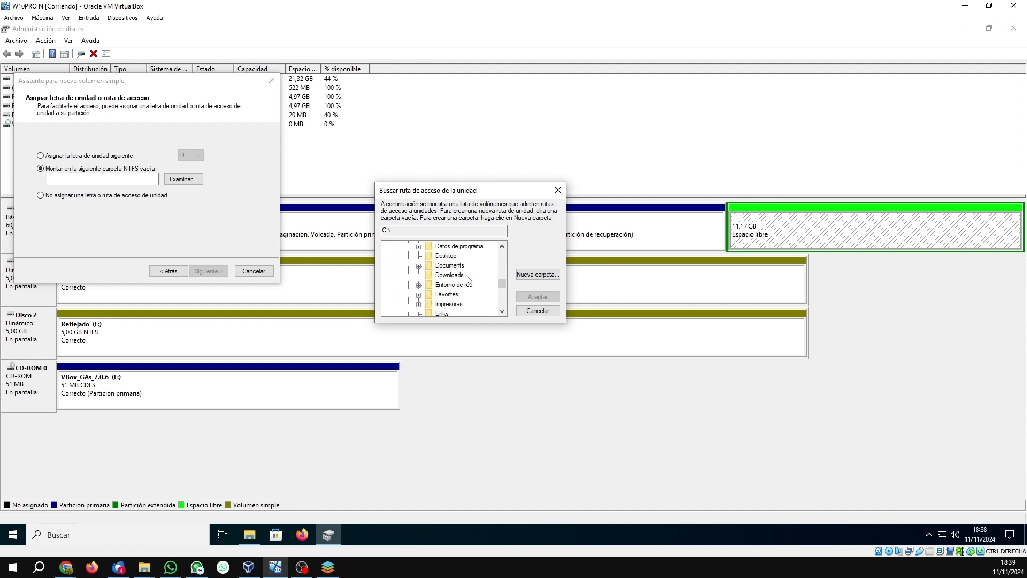
{"action": "left_click", "coordinate": [419, 266]}
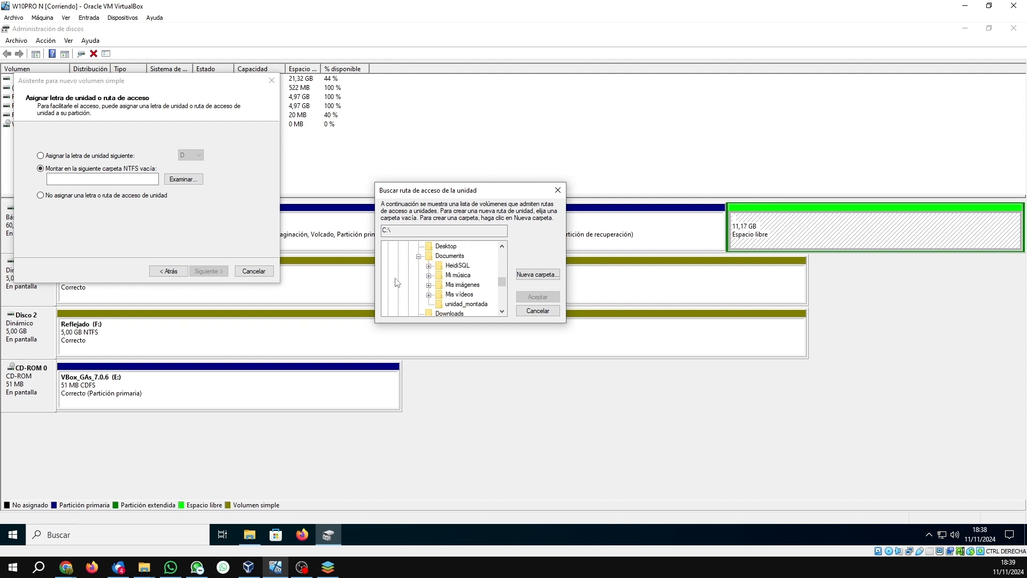
{"action": "left_click", "coordinate": [466, 305]}
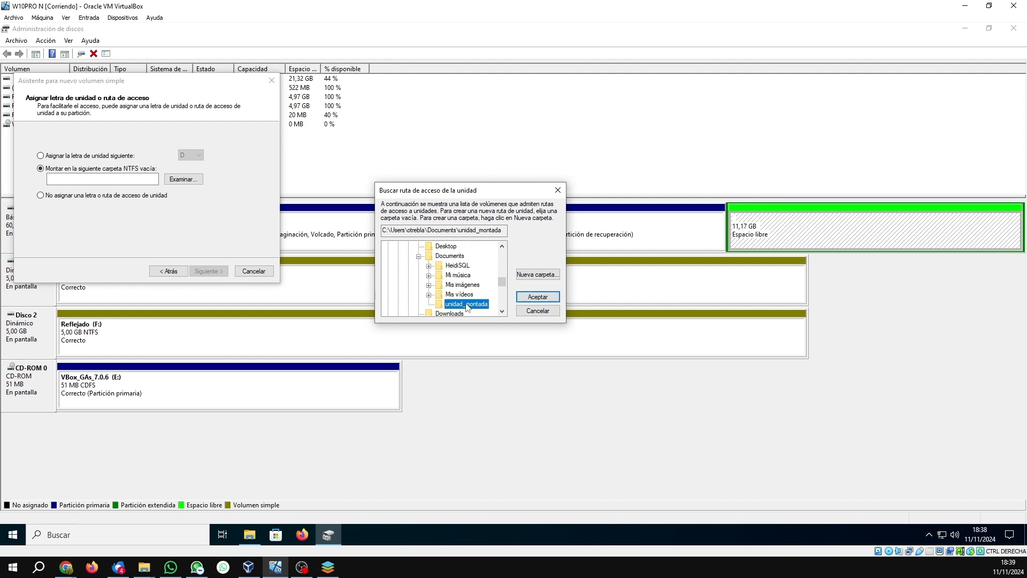
{"action": "left_click", "coordinate": [526, 298]}
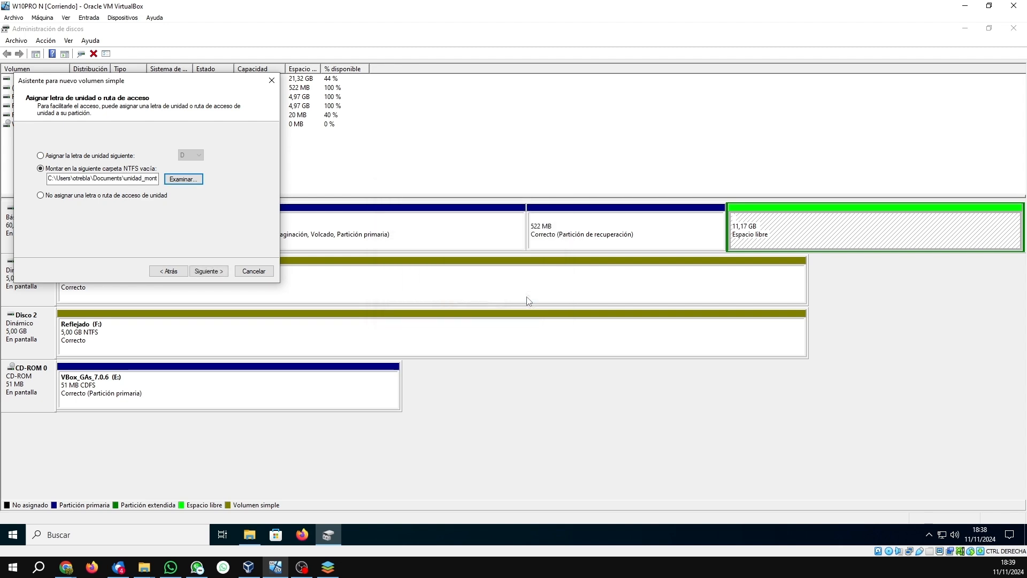
{"action": "left_click", "coordinate": [209, 272]}
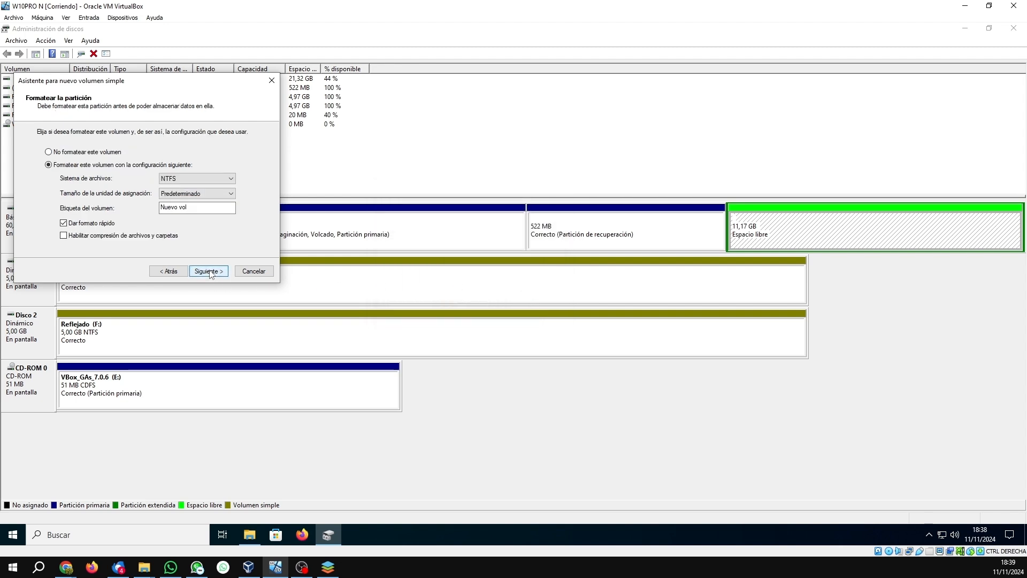
Label the volume DDUM1, keep NTFS with quick format, and finish creating it.
{"action": "left_click", "coordinate": [193, 207]}
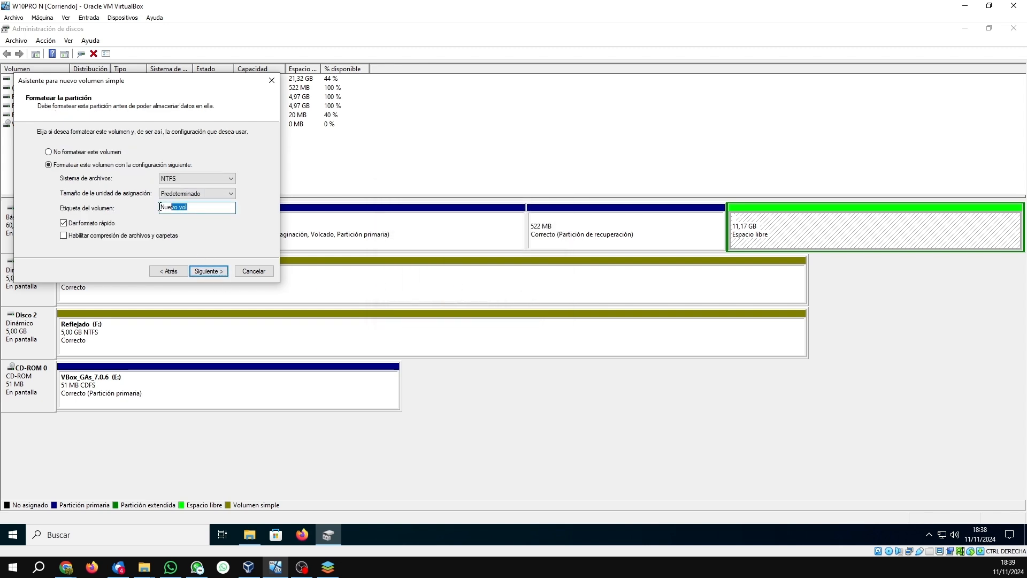
{"action": "left_click_drag", "start_coordinate": [193, 207], "coordinate": [128, 213]}
{"action": "type", "text": "DDUM1"}
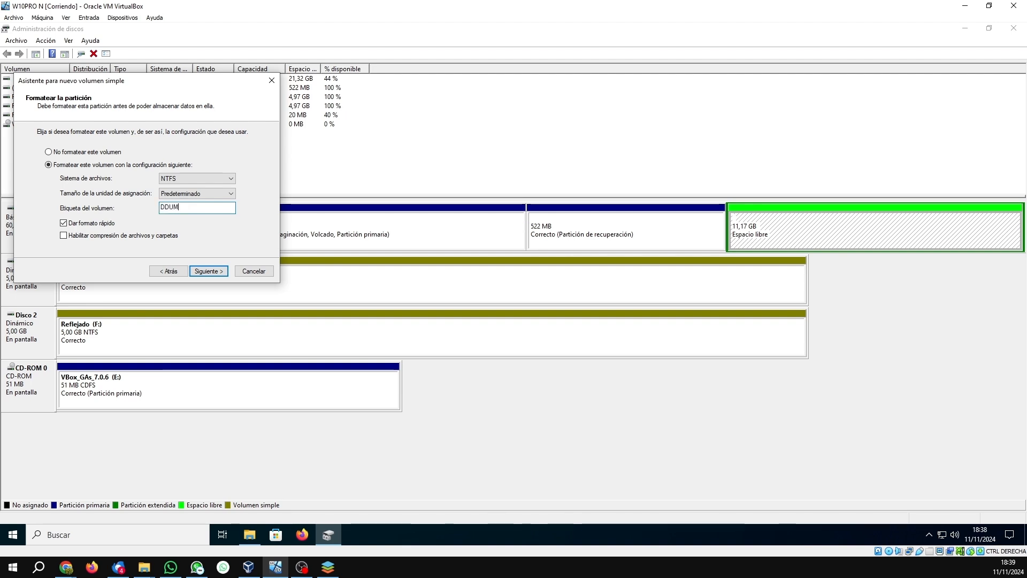
{"action": "left_click", "coordinate": [209, 271]}
{"action": "left_click", "coordinate": [209, 271]}
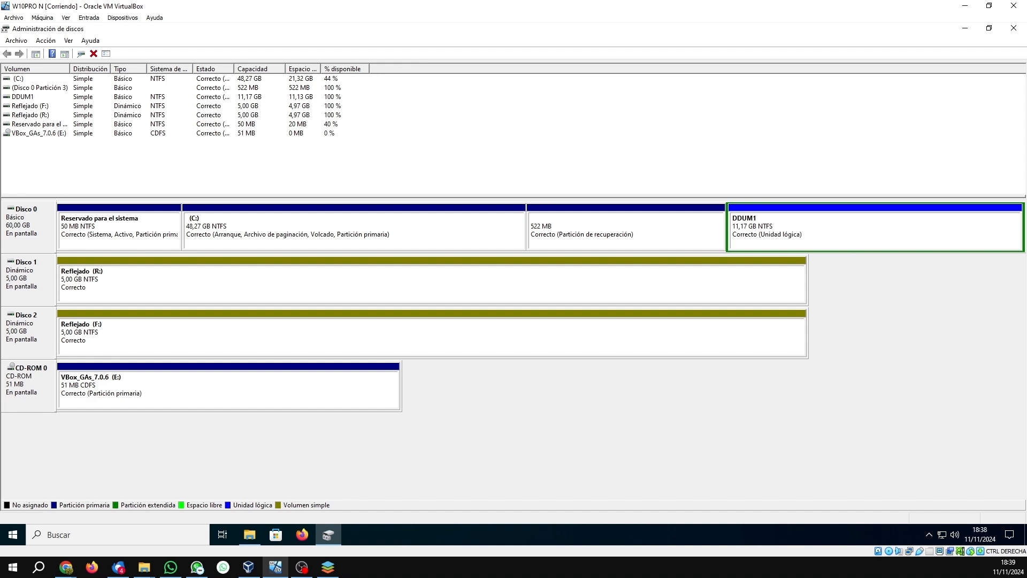
Switch to the Documentos file window and open the mounted folder unidad_montada.
{"action": "left_click", "coordinate": [249, 535]}
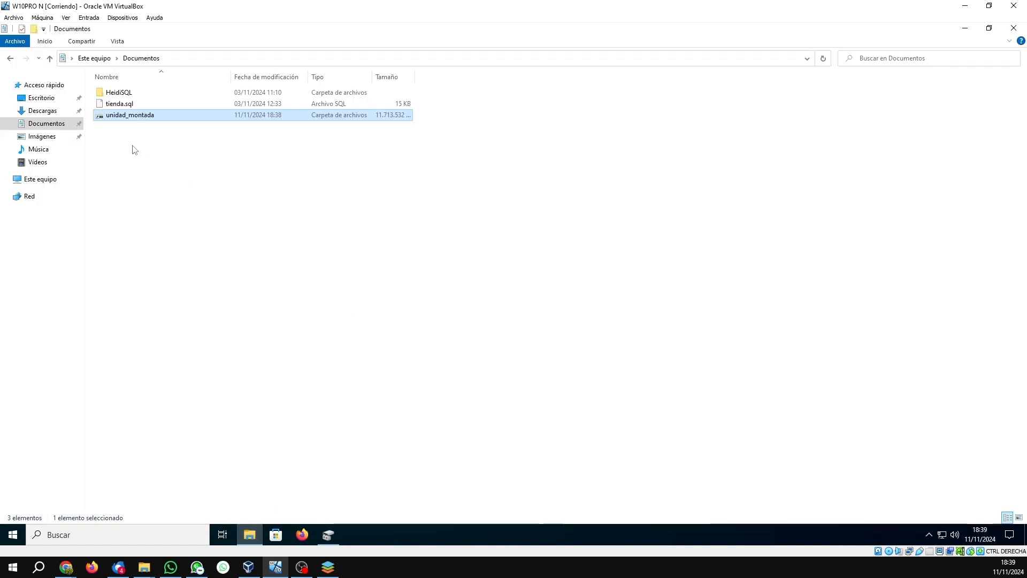
{"action": "left_click", "coordinate": [147, 141]}
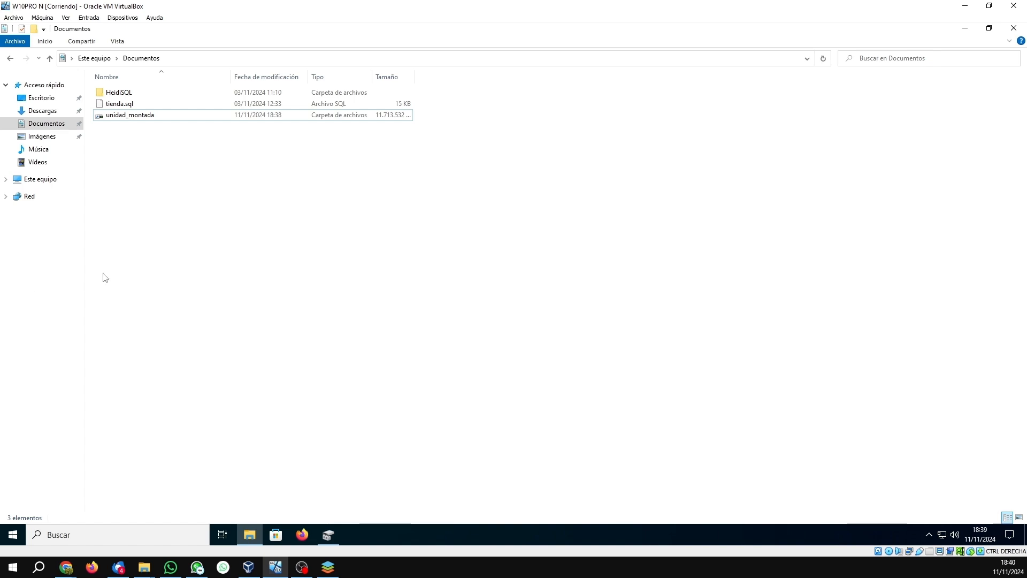
{"action": "left_click", "coordinate": [129, 117]}
{"action": "double_click", "coordinate": [129, 117]}
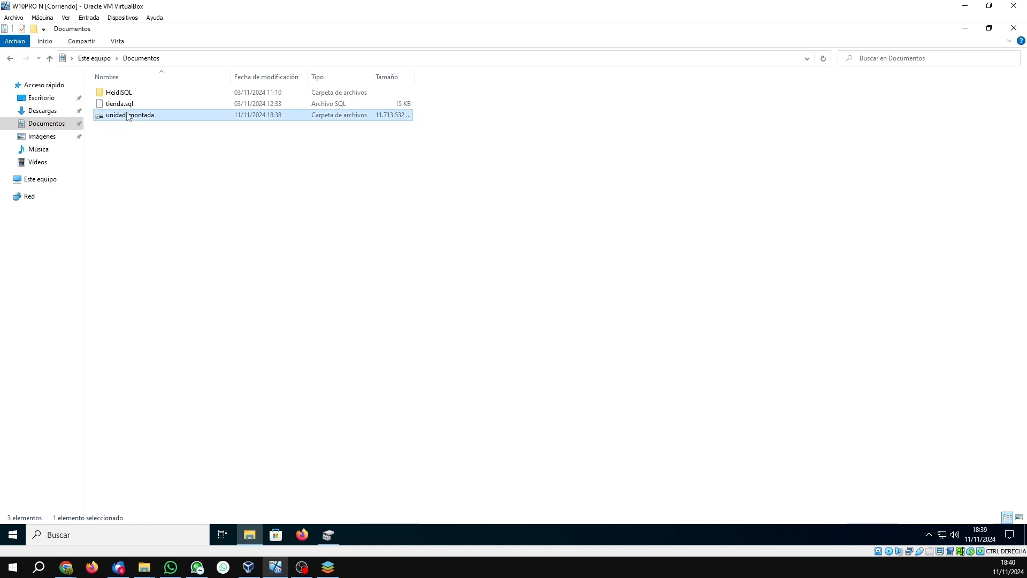
Create a folder named Carpeta 1 inside unidad_montada.
{"action": "right_click", "coordinate": [146, 116]}
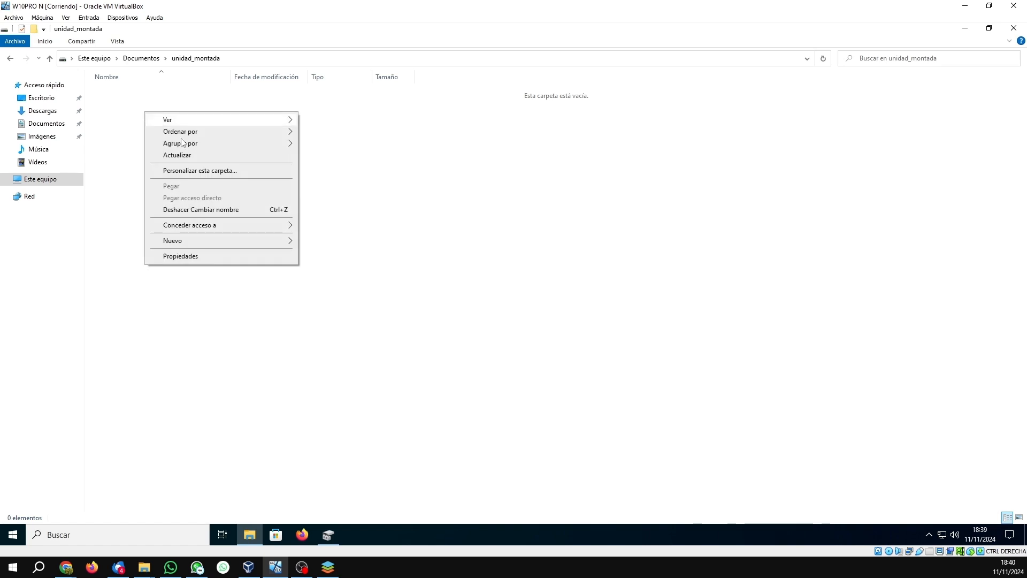
{"action": "mouse_move", "coordinate": [209, 241]}
{"action": "left_click", "coordinate": [336, 243]}
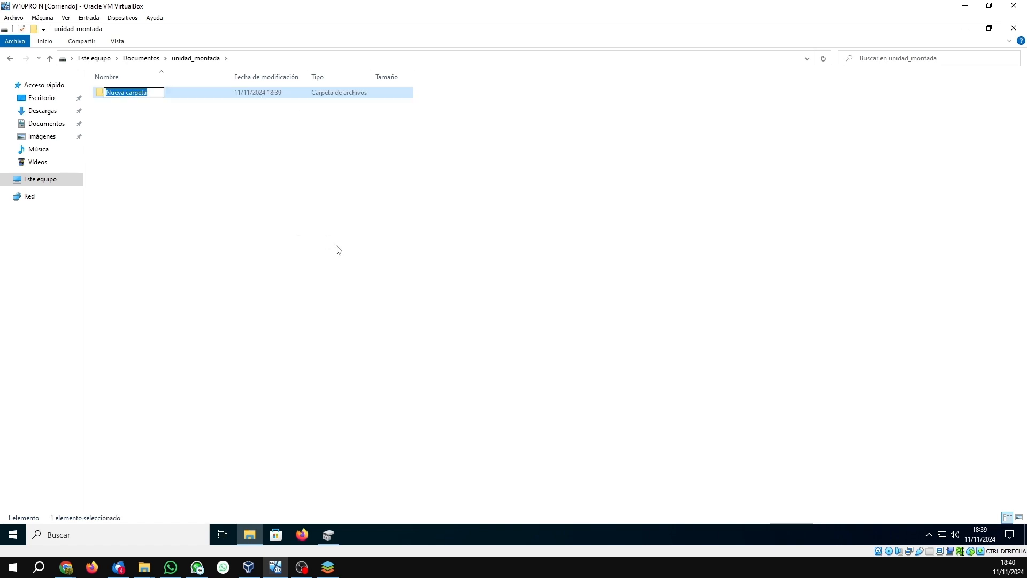
{"action": "type", "text": "Carpeta 1"}
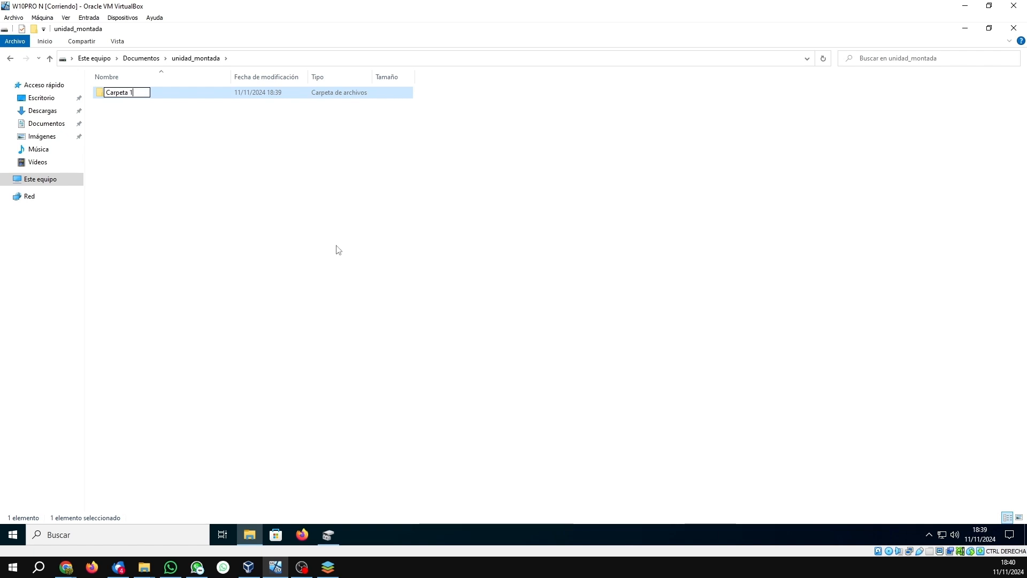
{"action": "key", "text": "Return"}
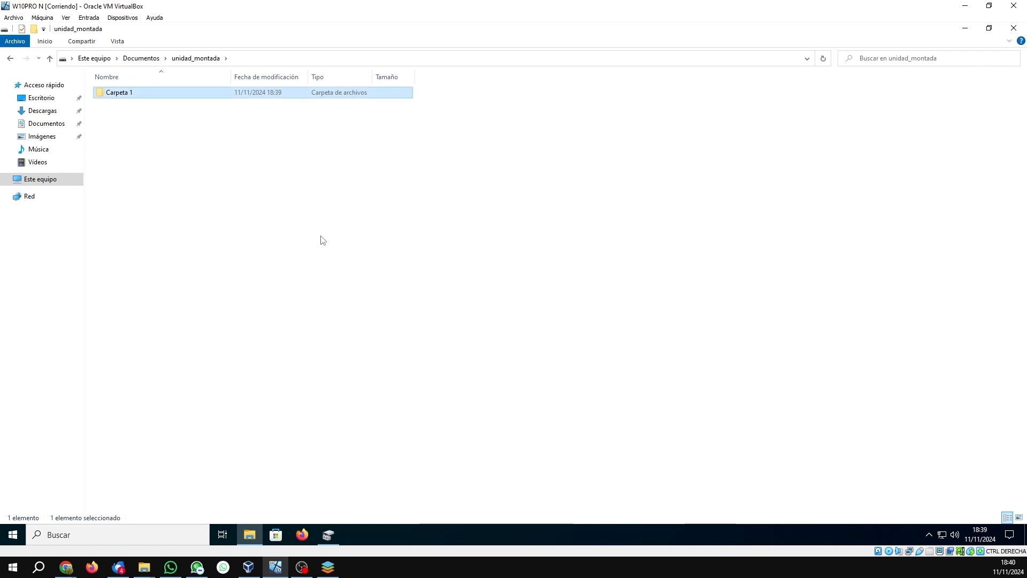
Create a second folder named Carpeta 2 inside unidad_montada and clear the selection.
{"action": "right_click", "coordinate": [112, 123]}
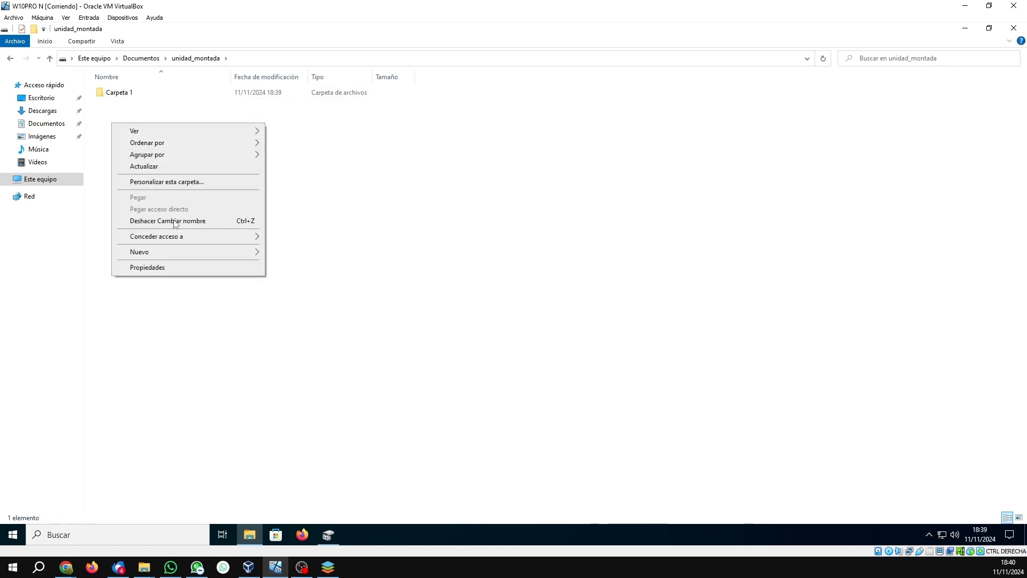
{"action": "mouse_move", "coordinate": [235, 255]}
{"action": "left_click", "coordinate": [295, 254]}
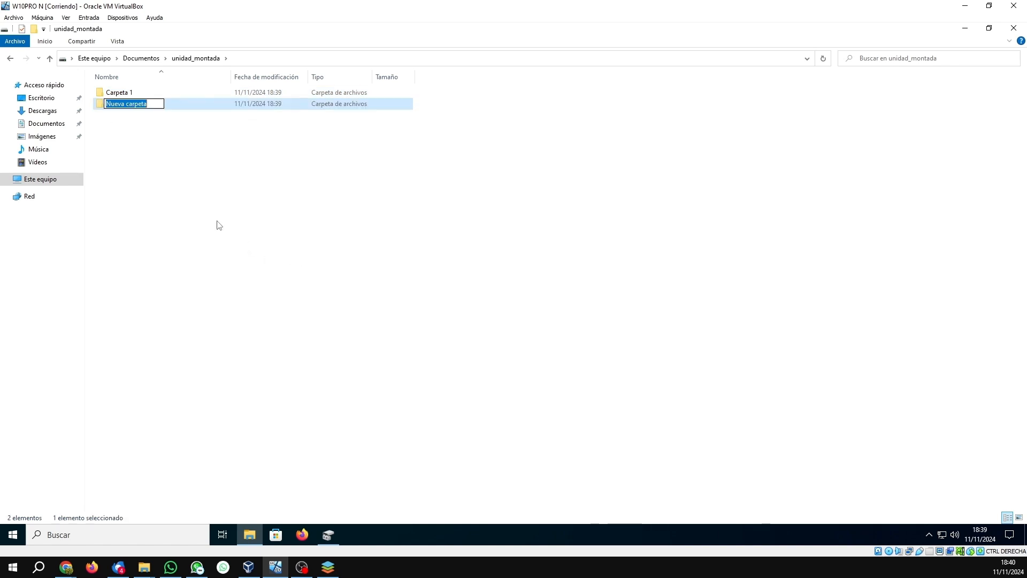
{"action": "type", "text": "Carpeta 2"}
{"action": "key", "text": "Return"}
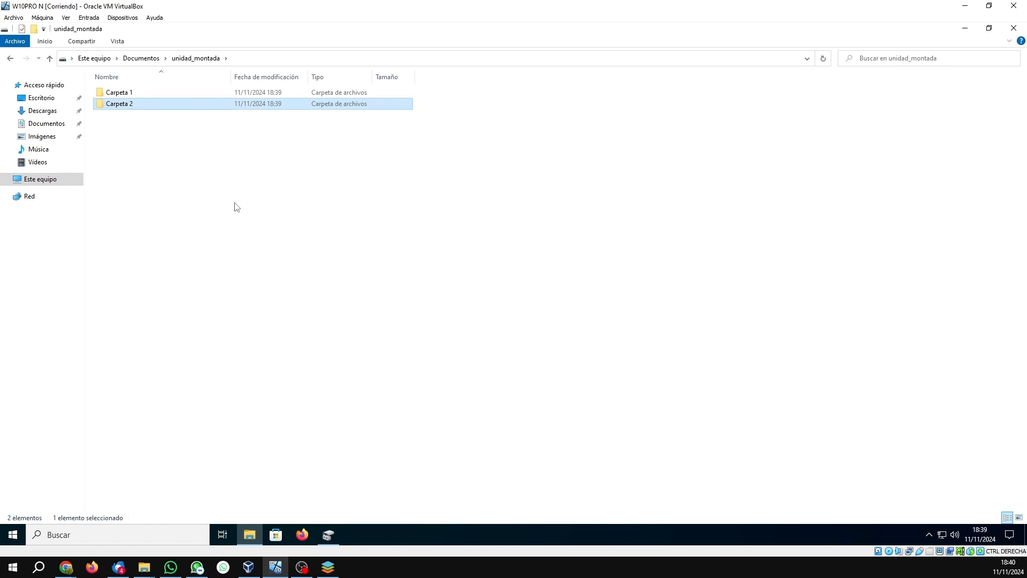
{"action": "left_click", "coordinate": [204, 304]}
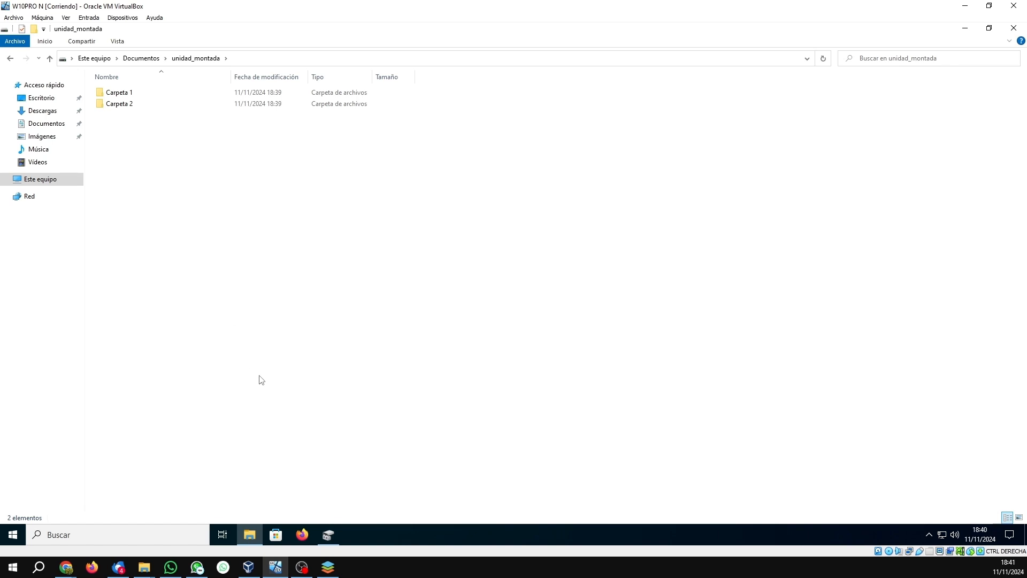
Switch to Administración de discos, remove the unidad_montada access path from the DDUM1 volume, and confirm the removal.
{"action": "left_click", "coordinate": [329, 535]}
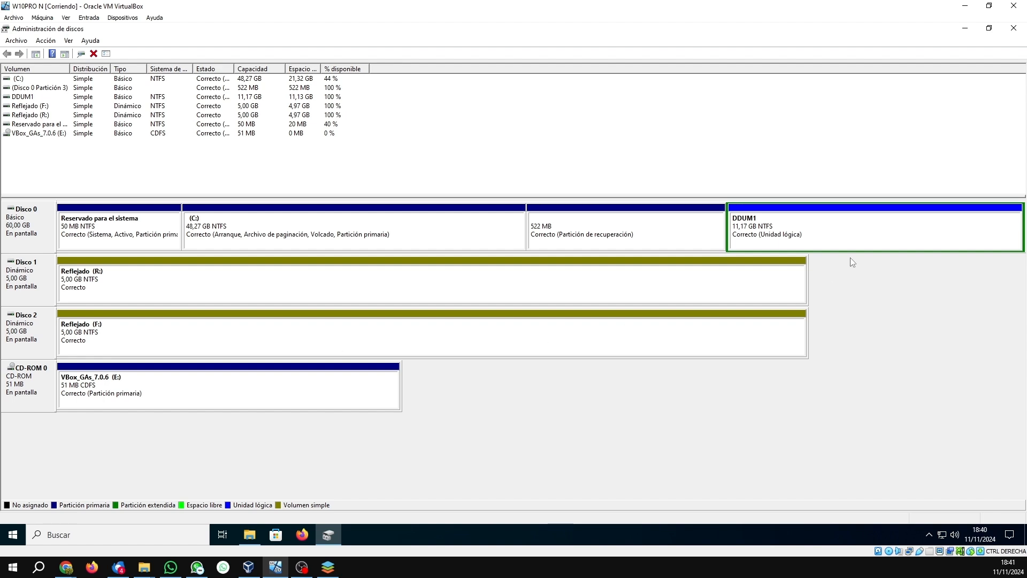
{"action": "right_click", "coordinate": [819, 239]}
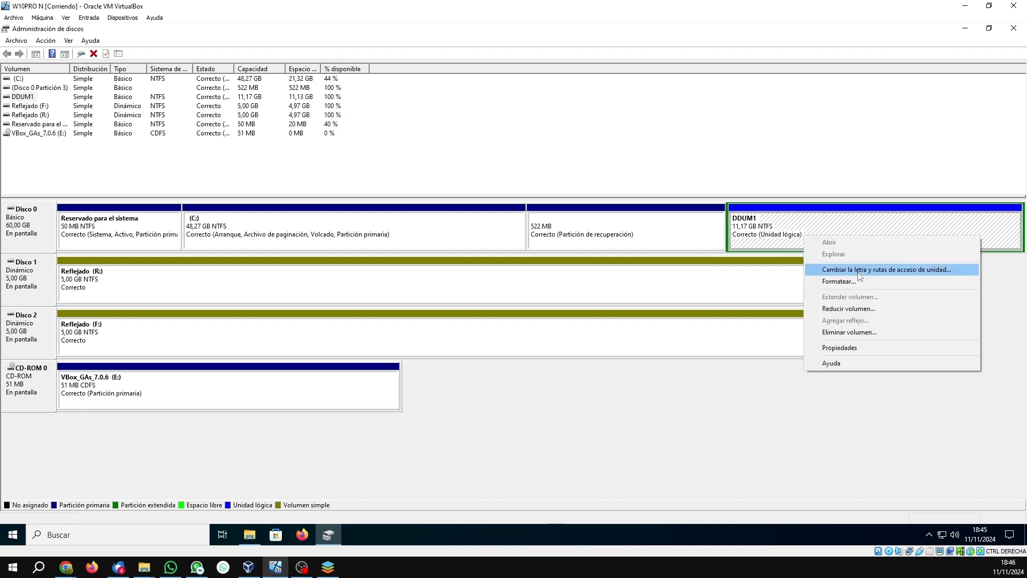
{"action": "left_click", "coordinate": [859, 271]}
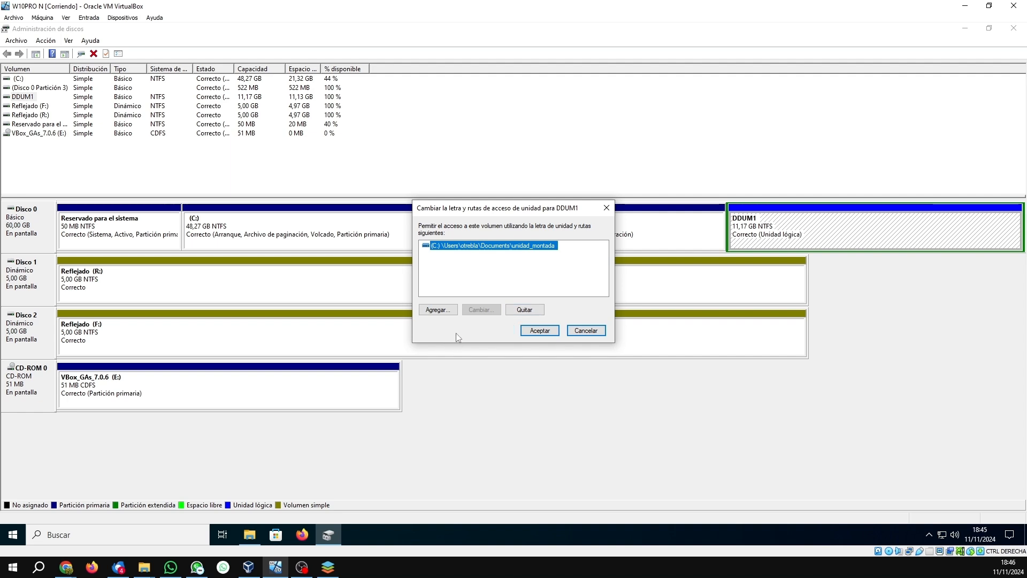
{"action": "left_click", "coordinate": [525, 311]}
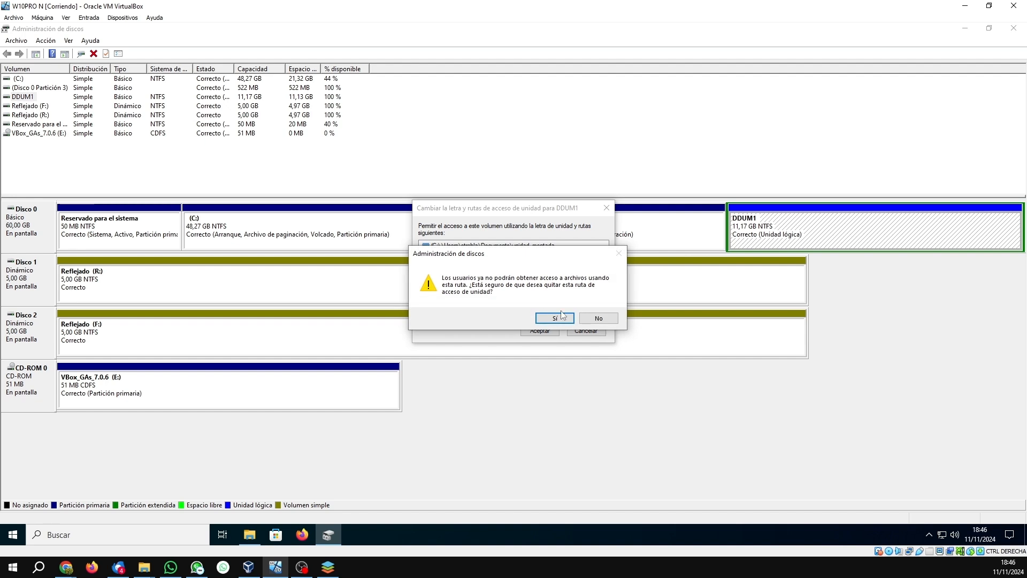
{"action": "left_click", "coordinate": [555, 319]}
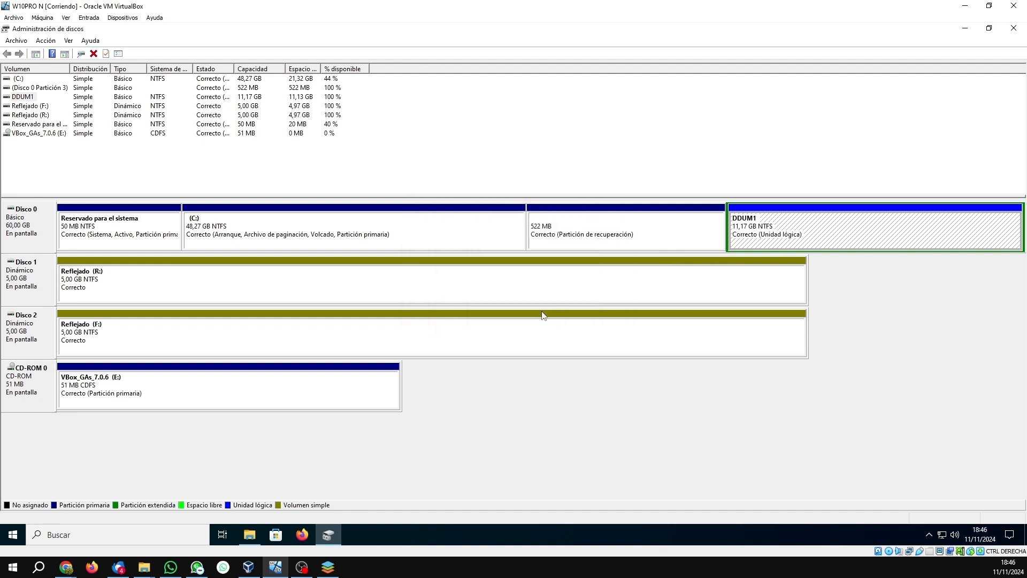
Switch to the Documentos file window, check the contents of unidad_montada, and return to Documentos.
{"action": "left_click", "coordinate": [249, 534]}
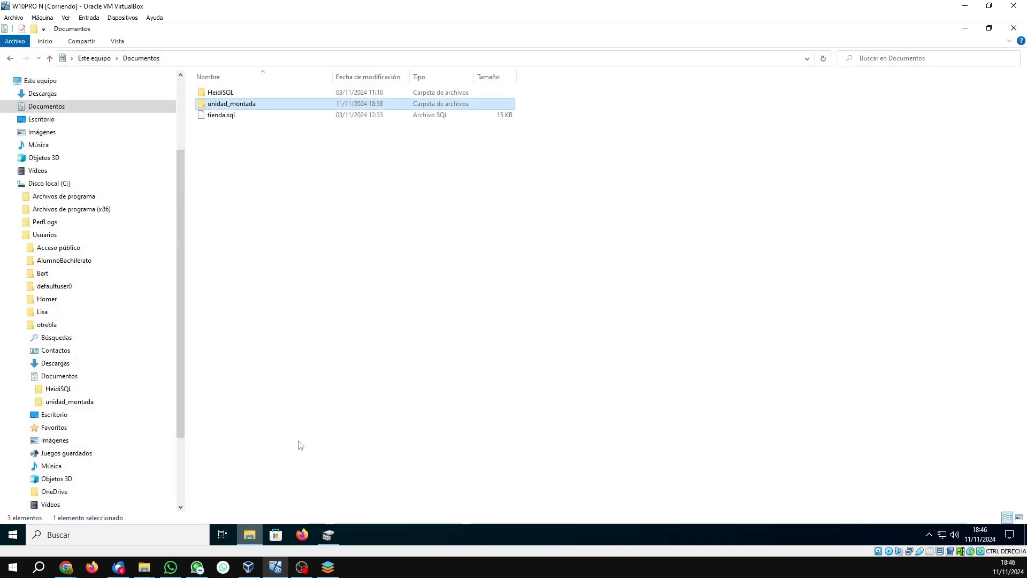
{"action": "double_click", "coordinate": [235, 104]}
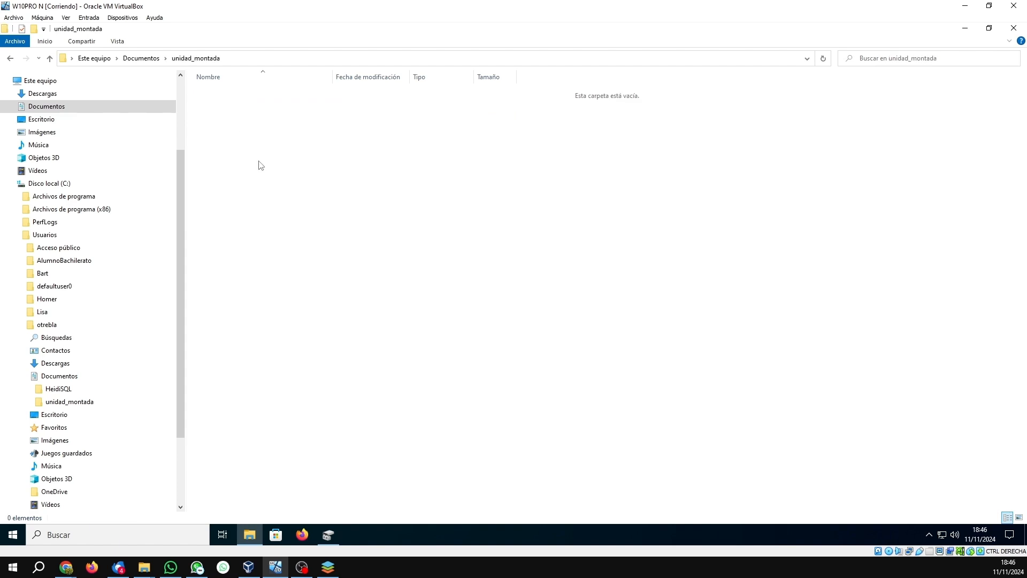
{"action": "key", "text": "alt+Left"}
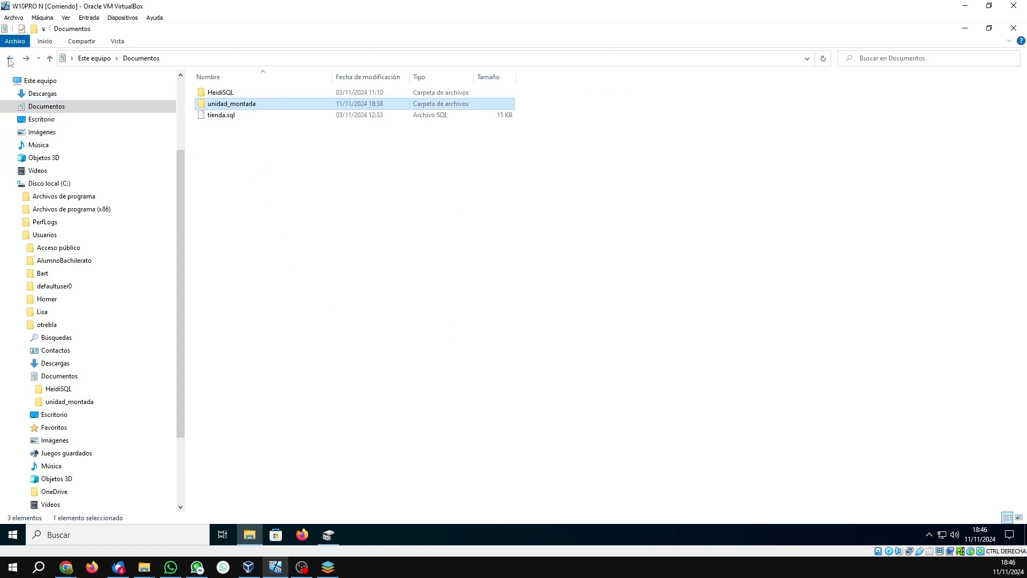
Switch to Administración de discos and assign drive letter P to the DDUM1 volume.
{"action": "left_click", "coordinate": [332, 534]}
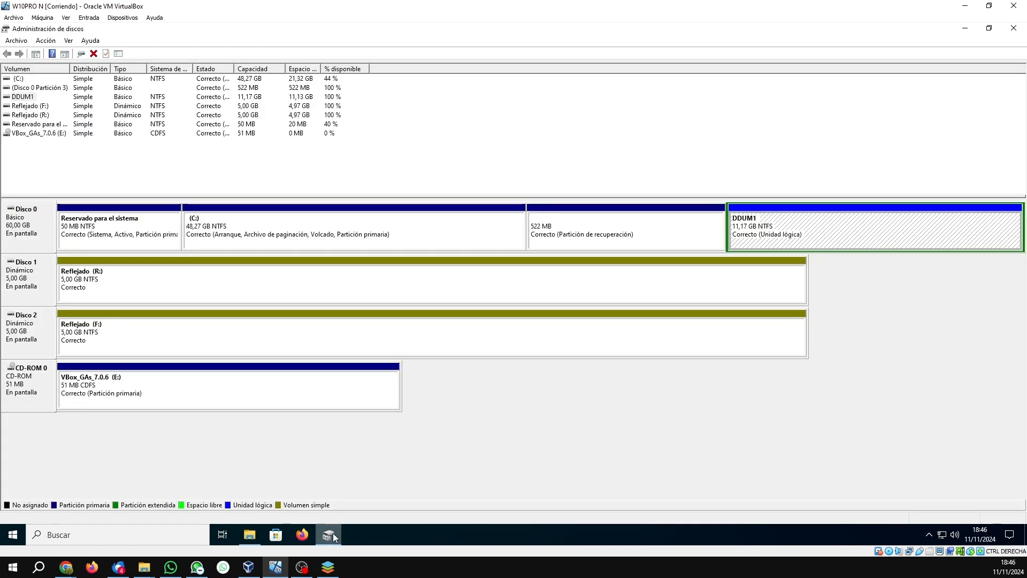
{"action": "right_click", "coordinate": [763, 226]}
{"action": "left_click", "coordinate": [811, 259]}
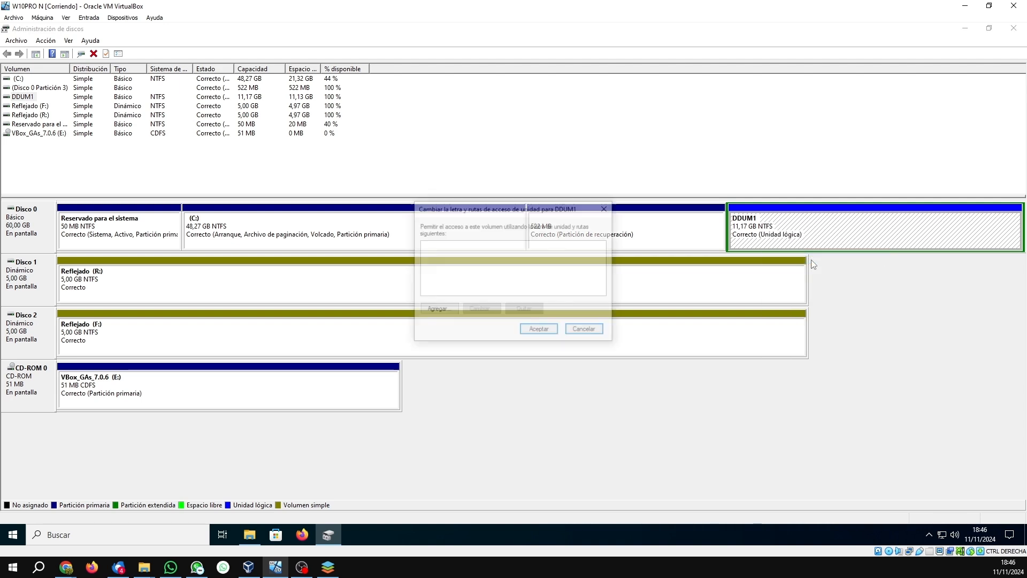
{"action": "left_click", "coordinate": [437, 311]}
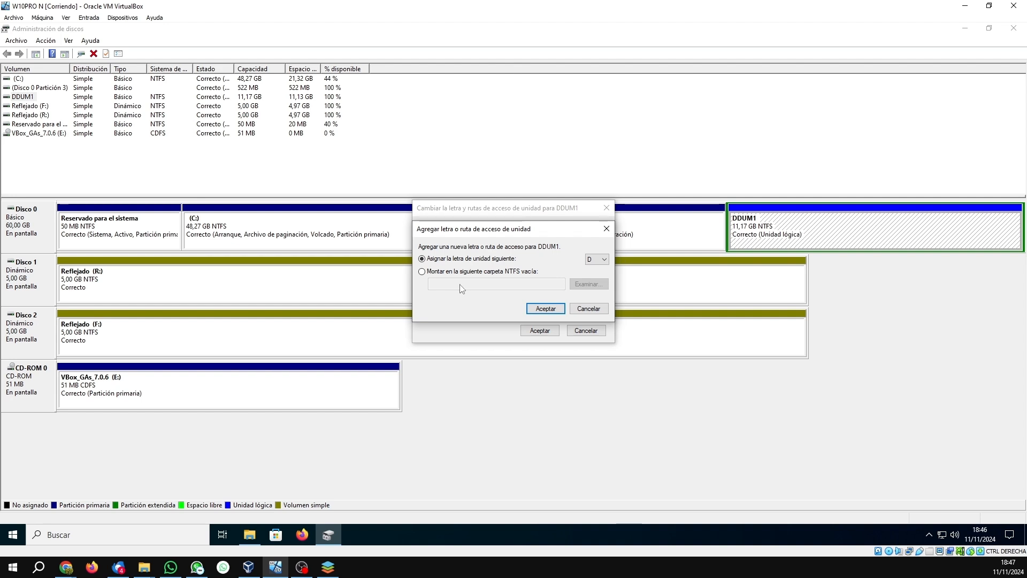
{"action": "left_click", "coordinate": [604, 259]}
{"action": "left_click", "coordinate": [598, 352]}
{"action": "left_click", "coordinate": [544, 309]}
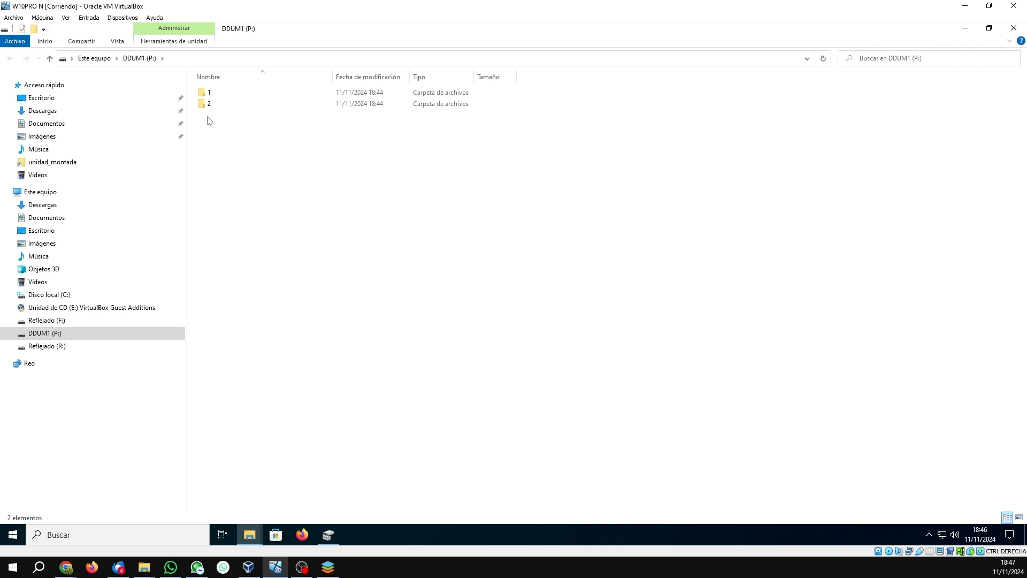
Inspect the contents of folders 1 and 2 on the DDUM1 (P:) drive.
{"action": "double_click", "coordinate": [217, 92]}
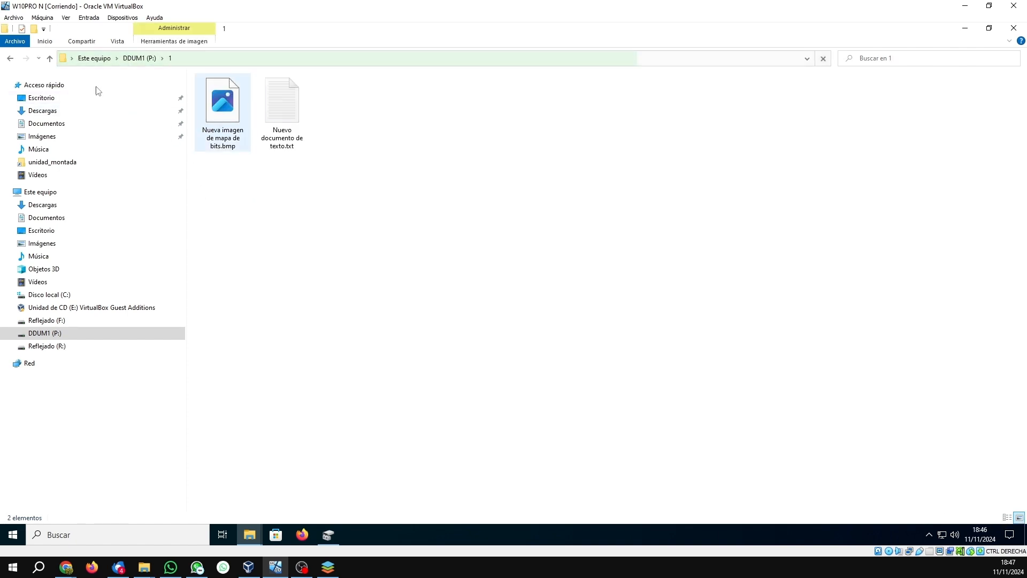
{"action": "left_click", "coordinate": [10, 58]}
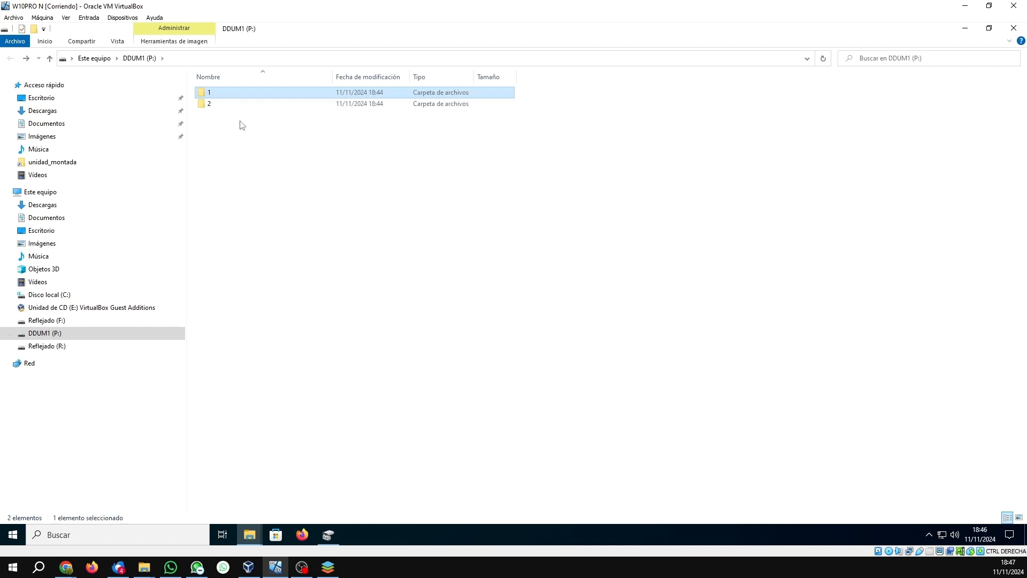
{"action": "double_click", "coordinate": [209, 104]}
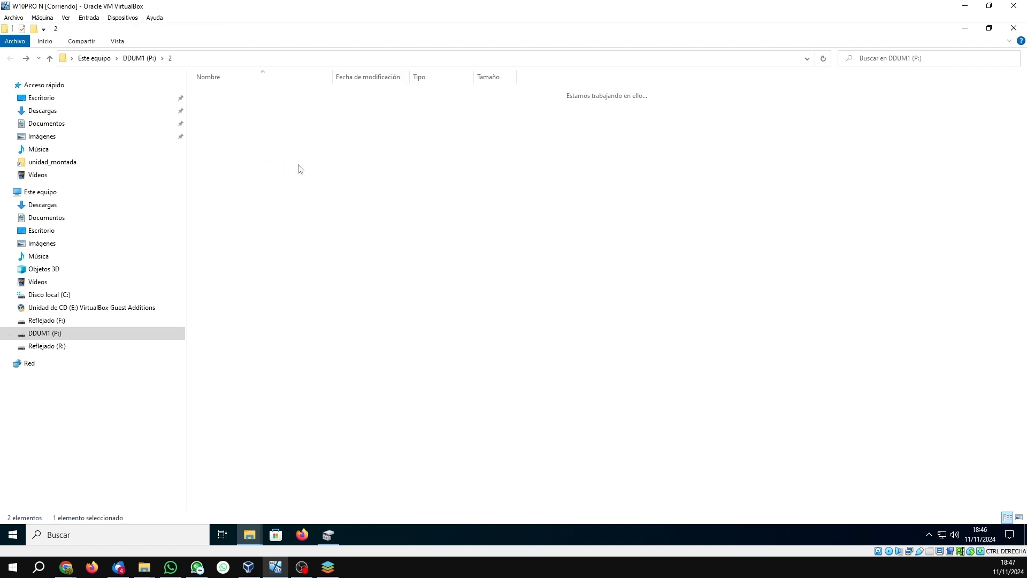
{"action": "left_click", "coordinate": [11, 60]}
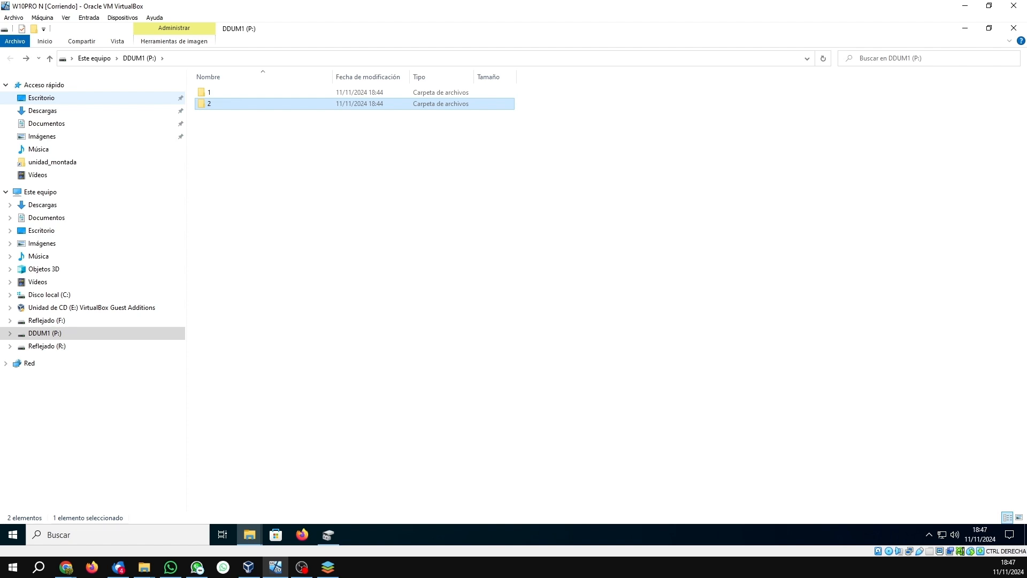
{"action": "left_click", "coordinate": [10, 333]}
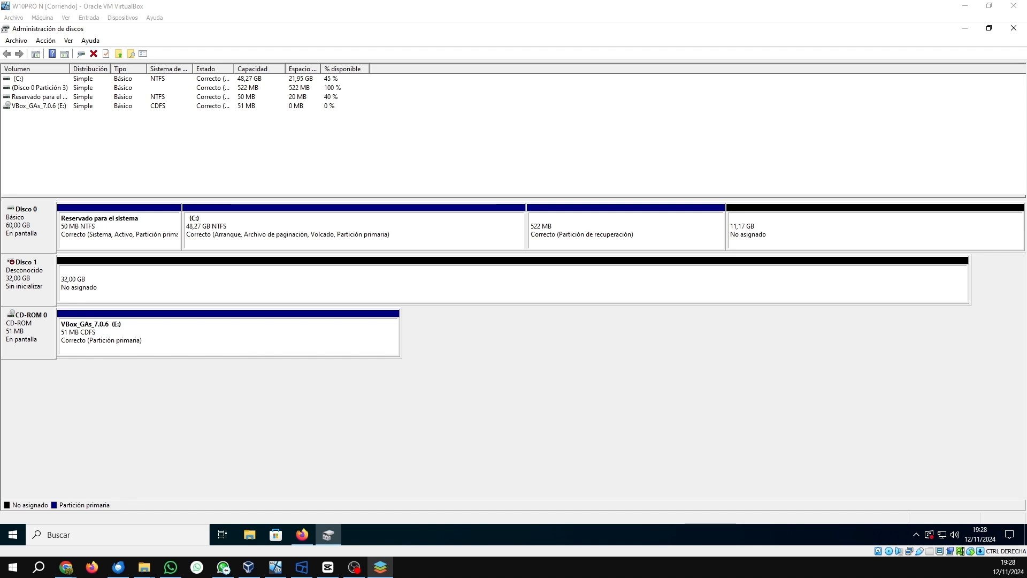
Initialize the 32 GB Disco 1 with the MBR partition style.
{"action": "right_click", "coordinate": [34, 272]}
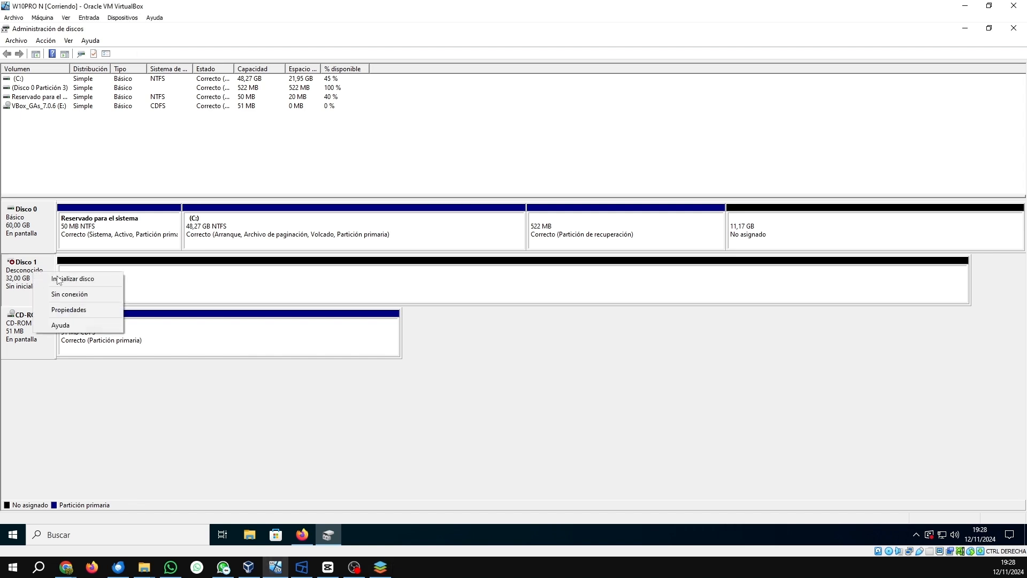
{"action": "right_click", "coordinate": [15, 269]}
{"action": "left_click", "coordinate": [137, 282]}
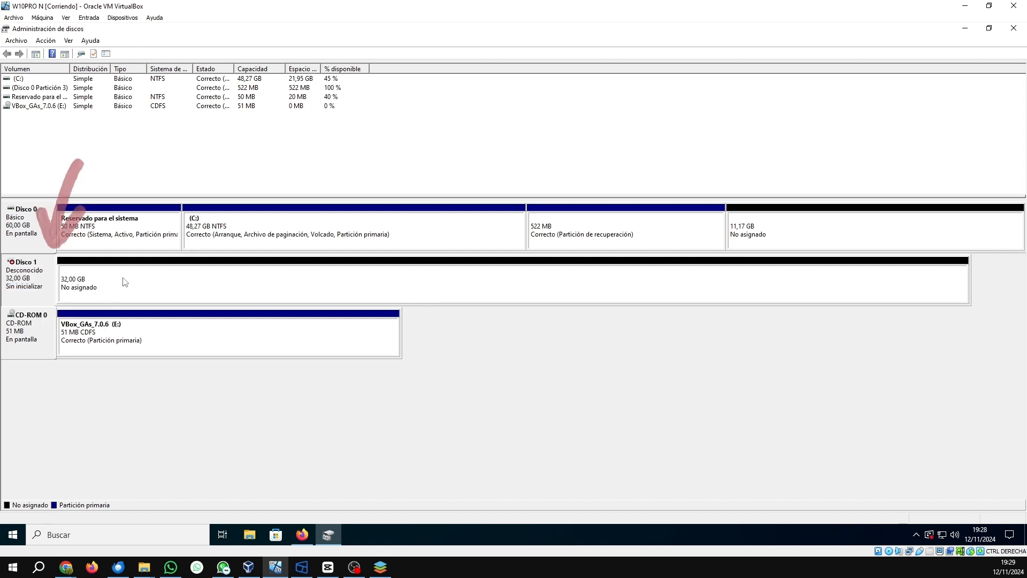
{"action": "right_click", "coordinate": [22, 275]}
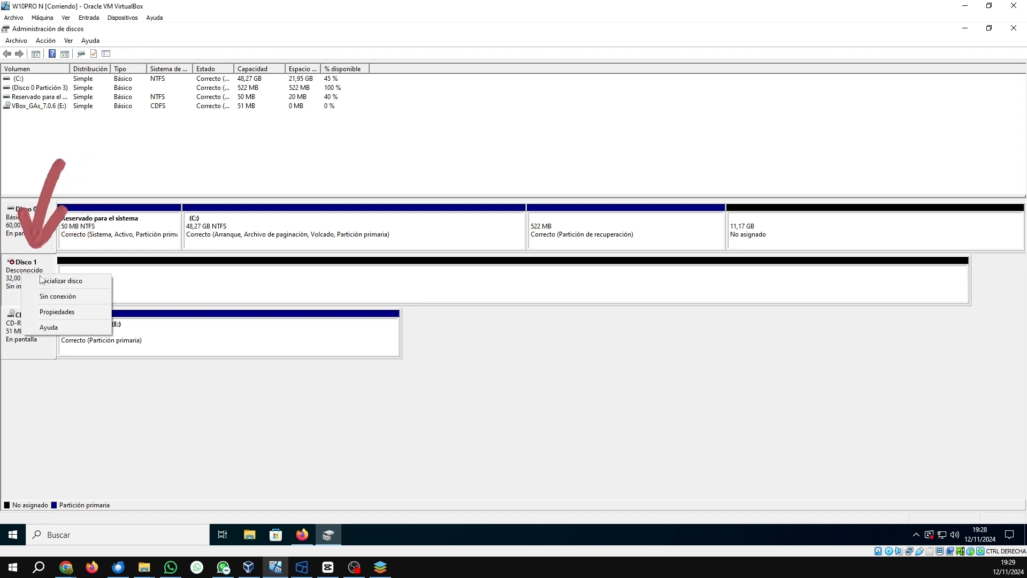
{"action": "left_click", "coordinate": [57, 282]}
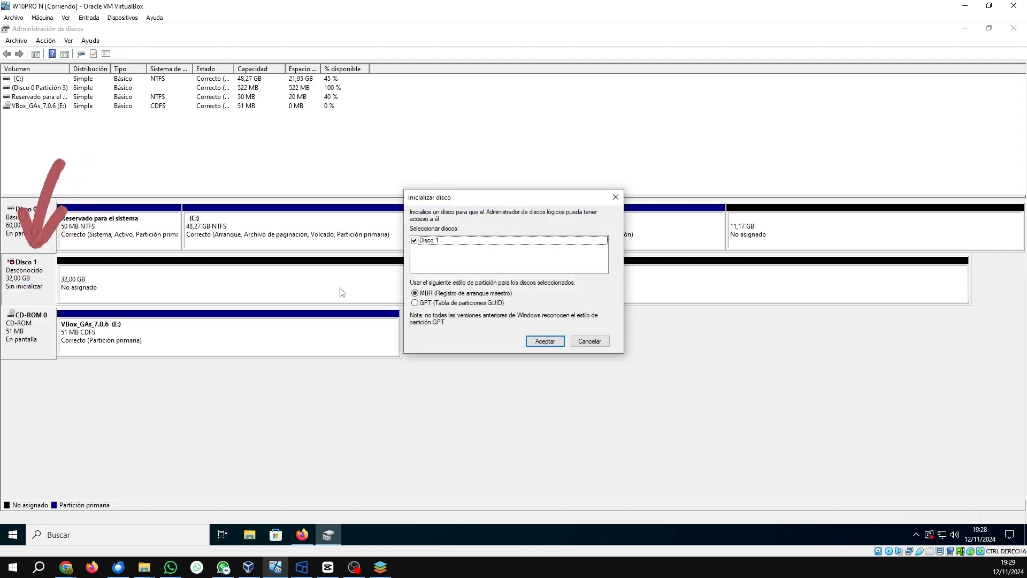
{"action": "left_click", "coordinate": [545, 341]}
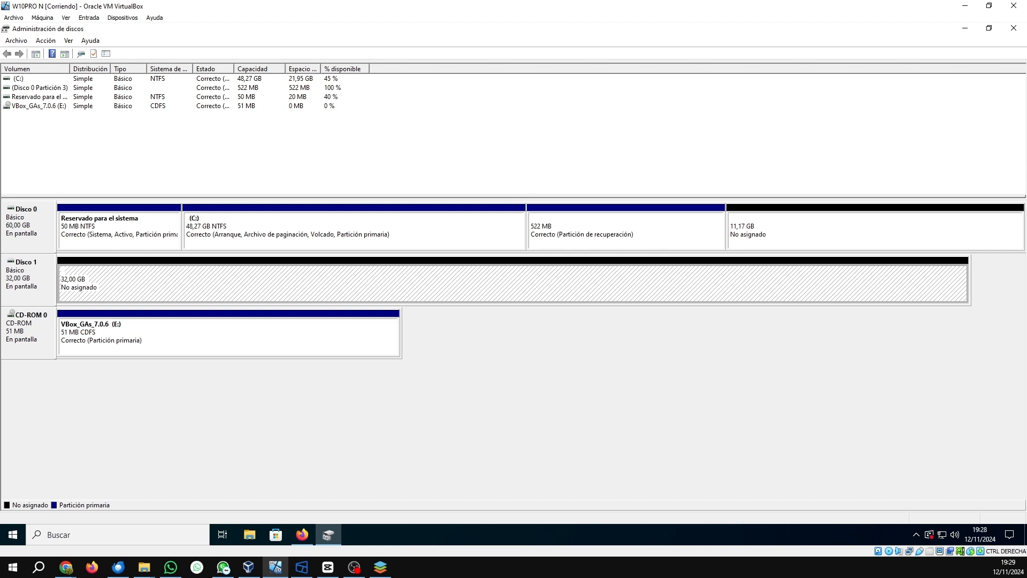
Review the volume options available for Disco 1, and convert only that disk to a dynamic disk.
{"action": "right_click", "coordinate": [29, 284]}
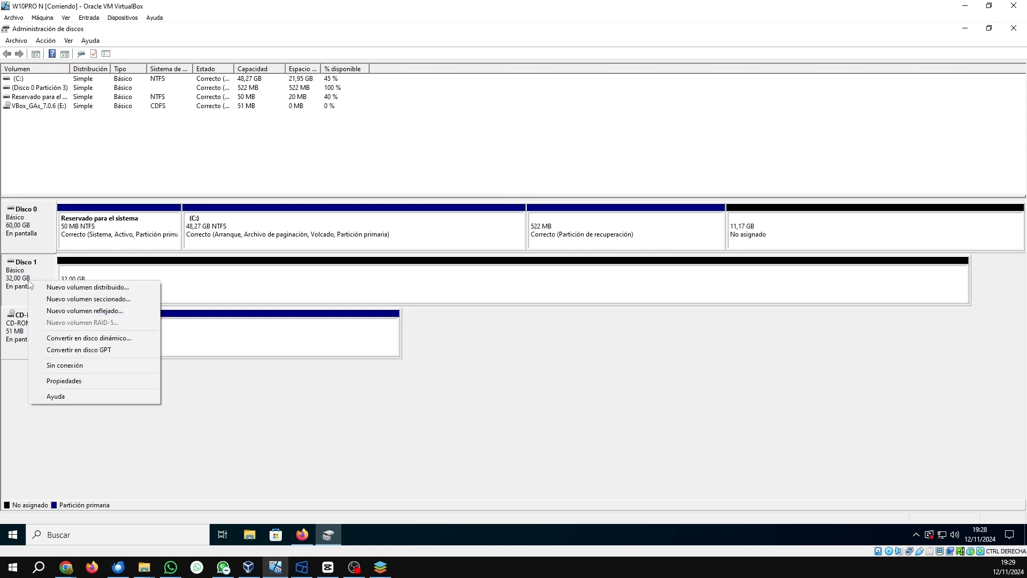
{"action": "right_click", "coordinate": [193, 287]}
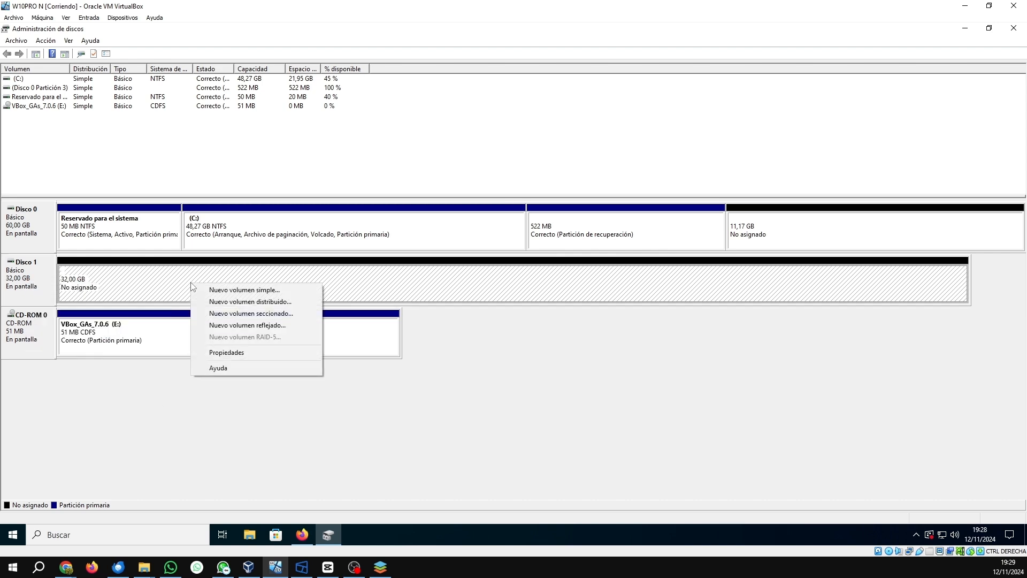
{"action": "left_click", "coordinate": [136, 280]}
{"action": "right_click", "coordinate": [143, 274]}
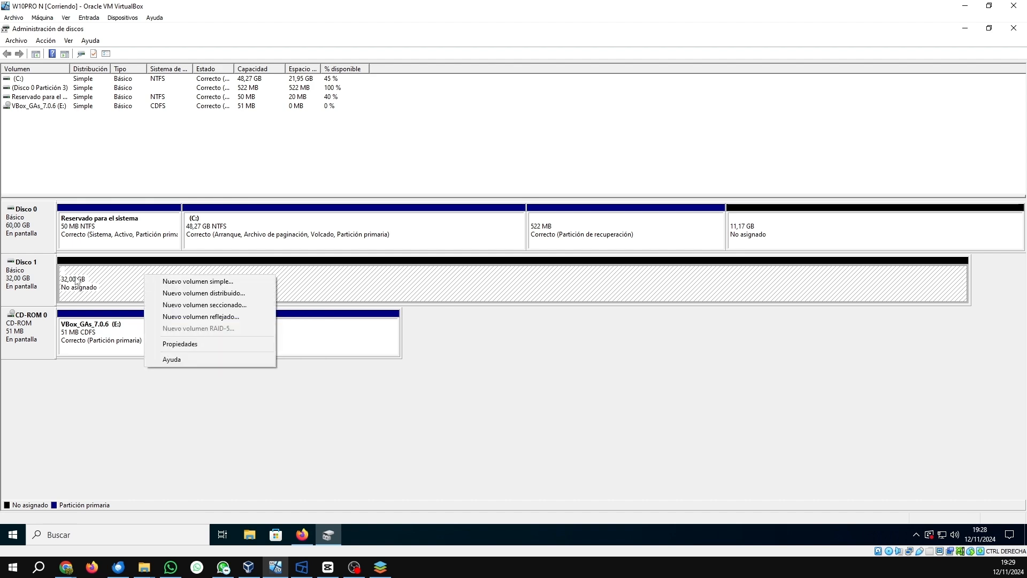
{"action": "right_click", "coordinate": [28, 279]}
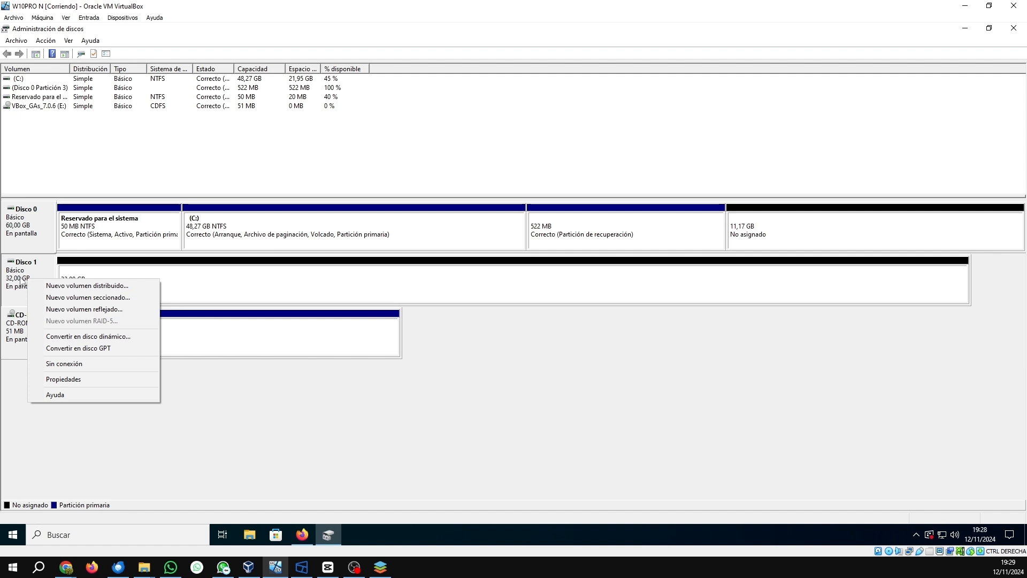
{"action": "left_click", "coordinate": [71, 337]}
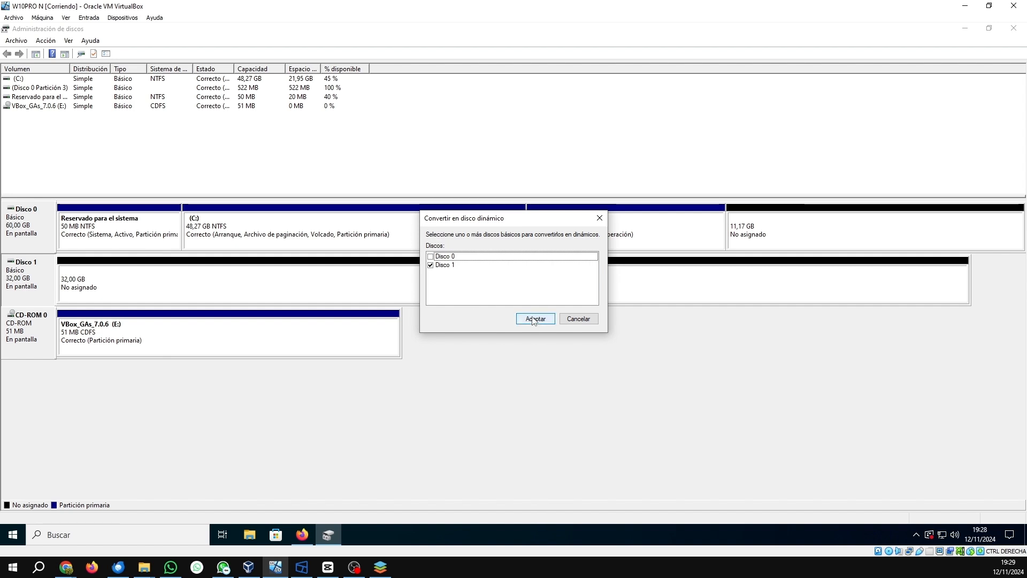
{"action": "left_click", "coordinate": [534, 319]}
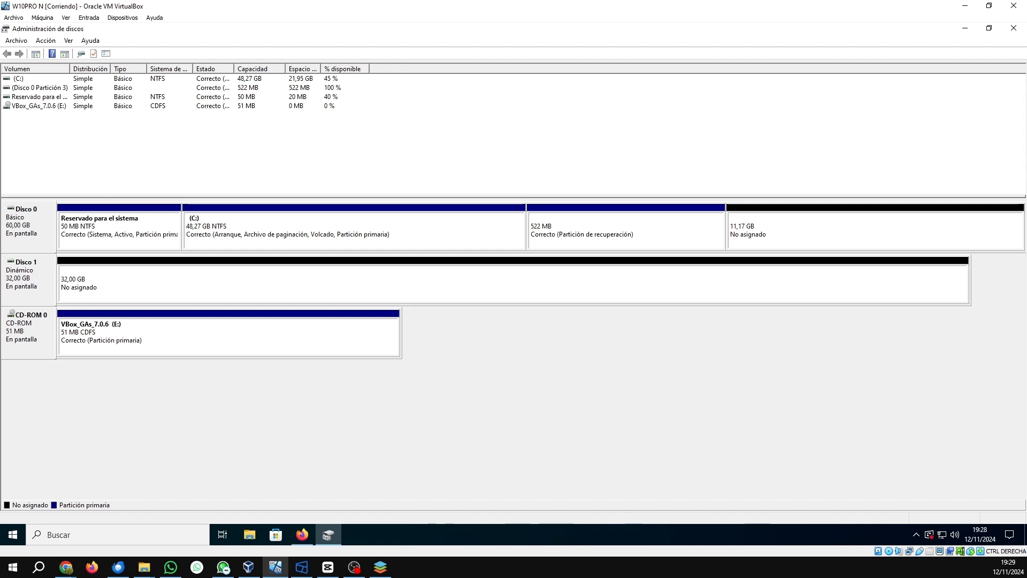
Set up a new simple volume of 10000 MB in Disco 1's unallocated space with drive letter V.
{"action": "right_click", "coordinate": [165, 287]}
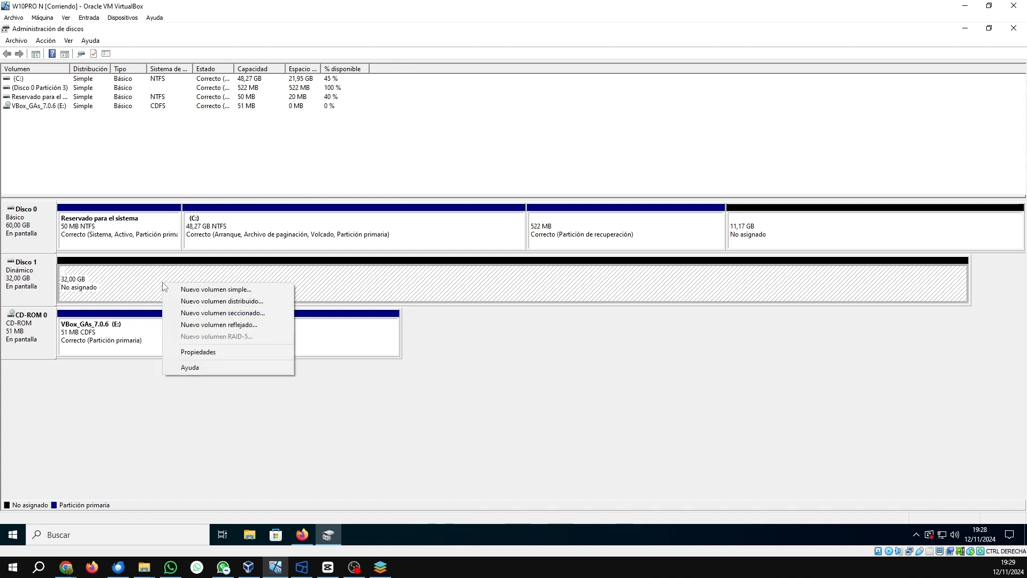
{"action": "left_click", "coordinate": [203, 291]}
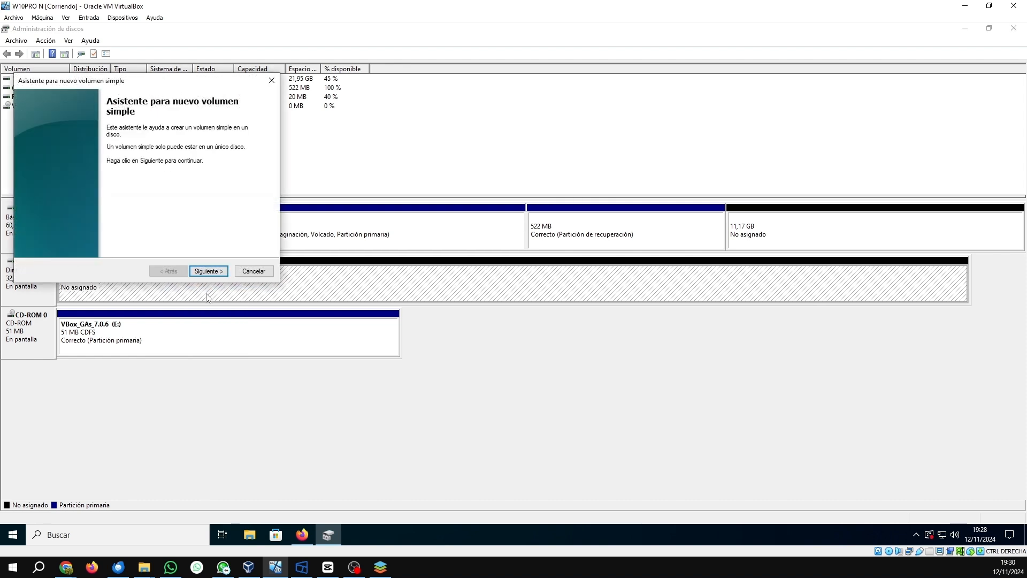
{"action": "left_click", "coordinate": [209, 272]}
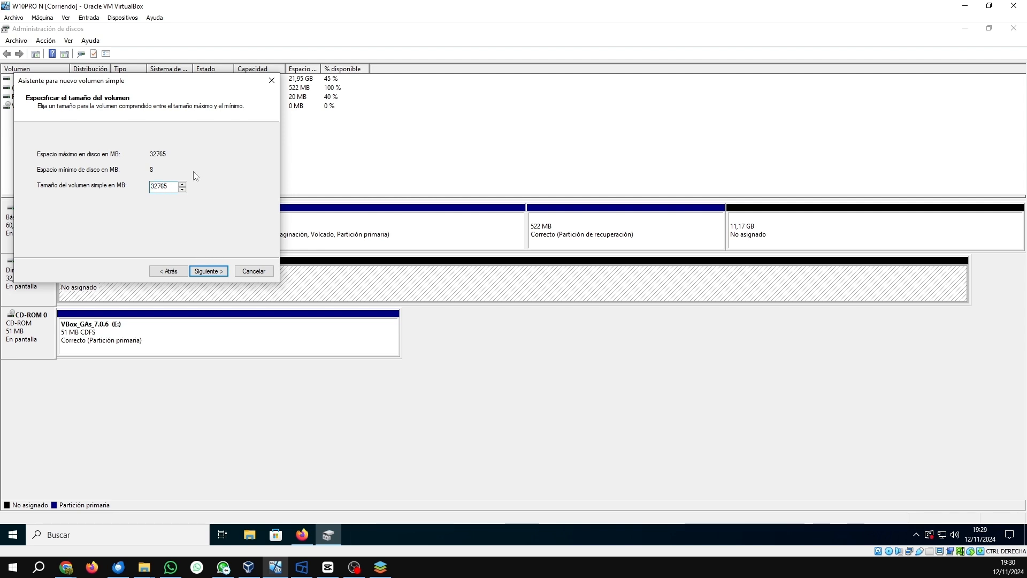
{"action": "double_click", "coordinate": [165, 186]}
{"action": "type", "text": "10000"}
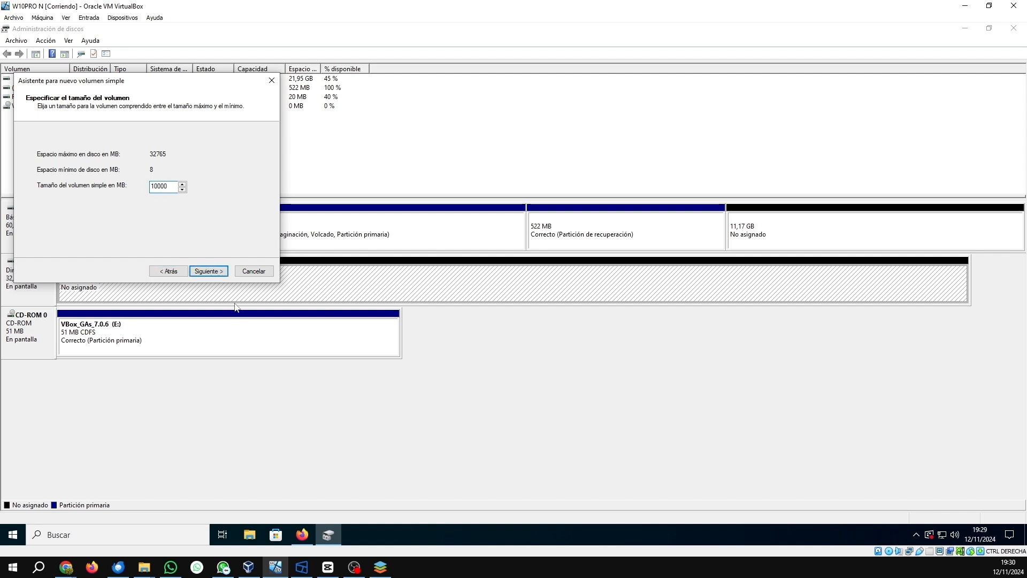
{"action": "left_click", "coordinate": [211, 272]}
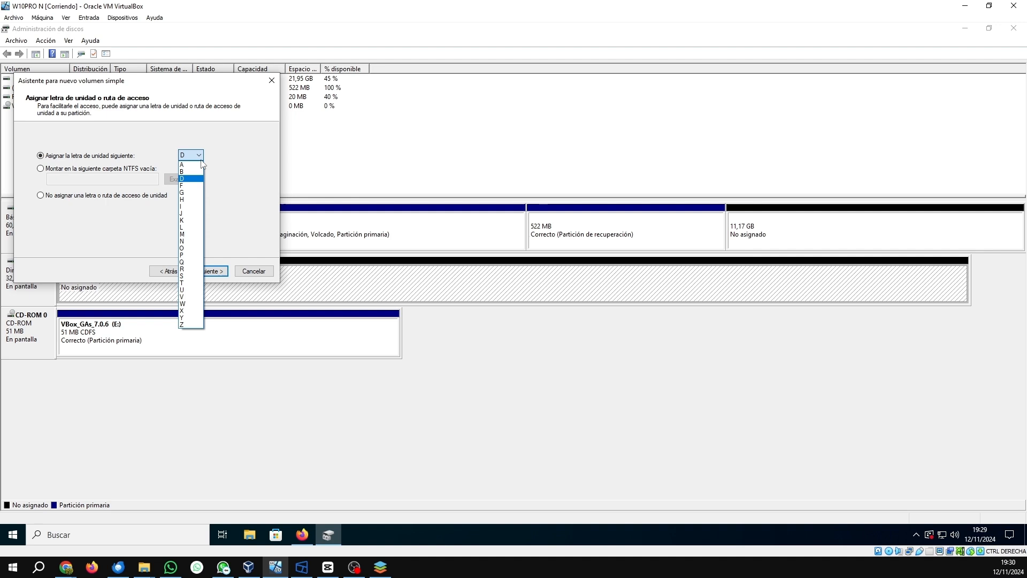
{"action": "left_click", "coordinate": [184, 297]}
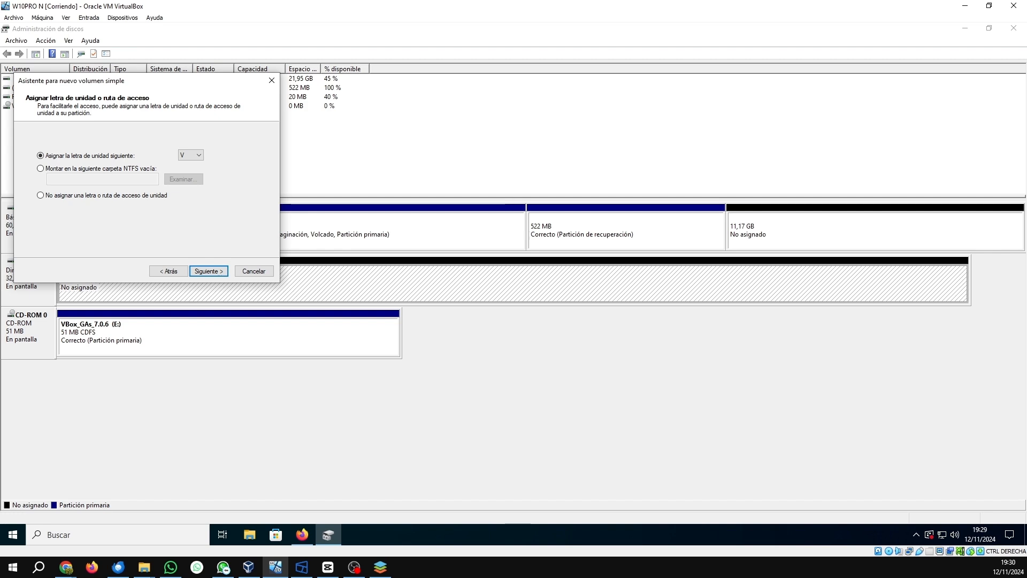
{"action": "left_click", "coordinate": [209, 271]}
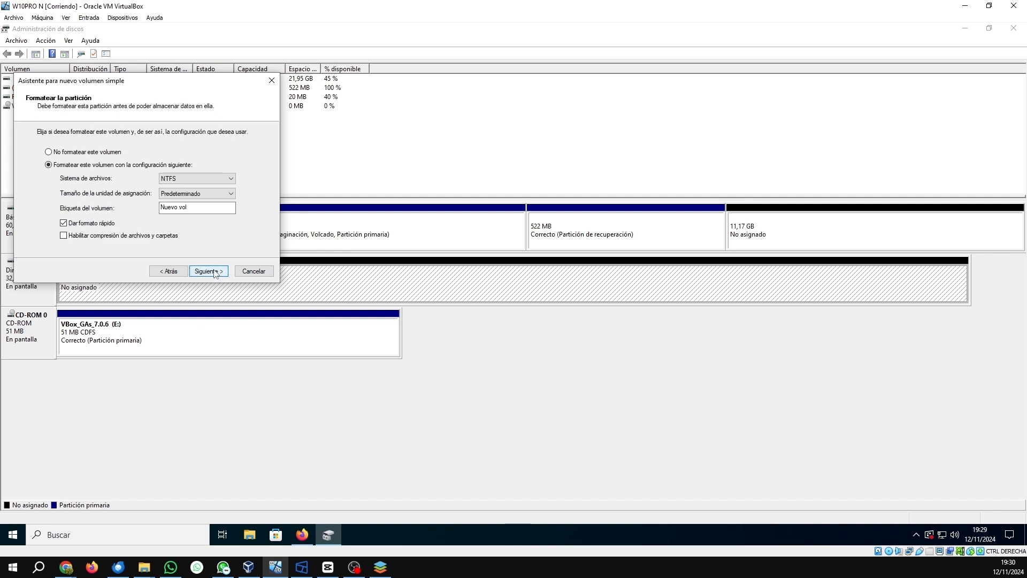
Label the new volume DDV1, keep NTFS with quick format, and finish creating it.
{"action": "double_click", "coordinate": [197, 207]}
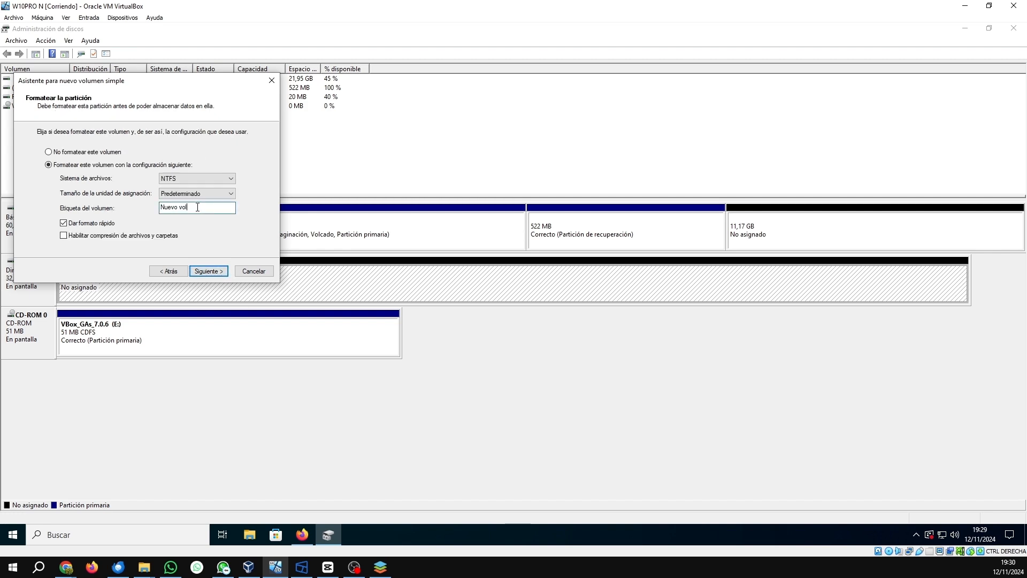
{"action": "left_click_drag", "start_coordinate": [197, 207], "coordinate": [160, 207]}
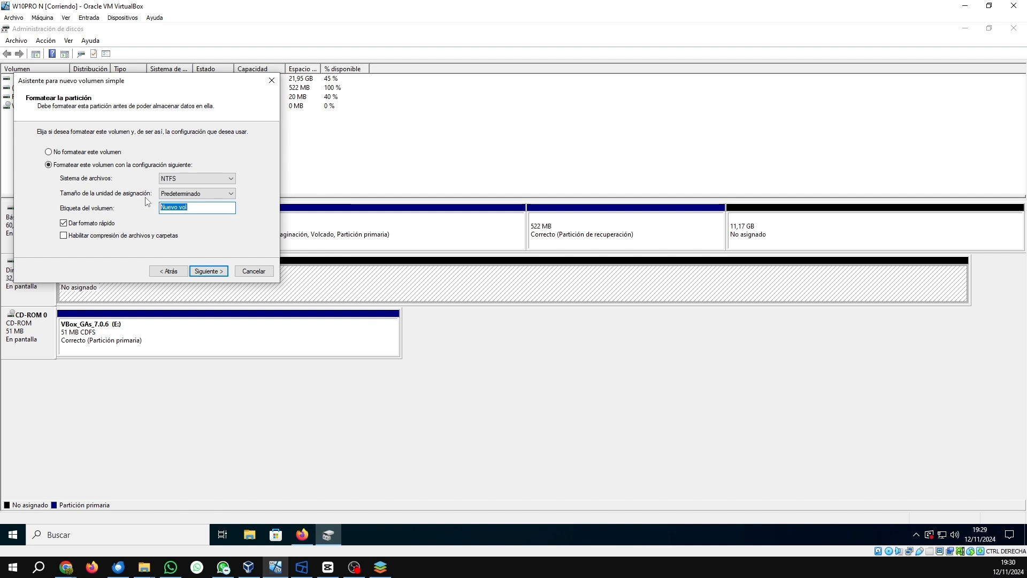
{"action": "type", "text": "DDV1"}
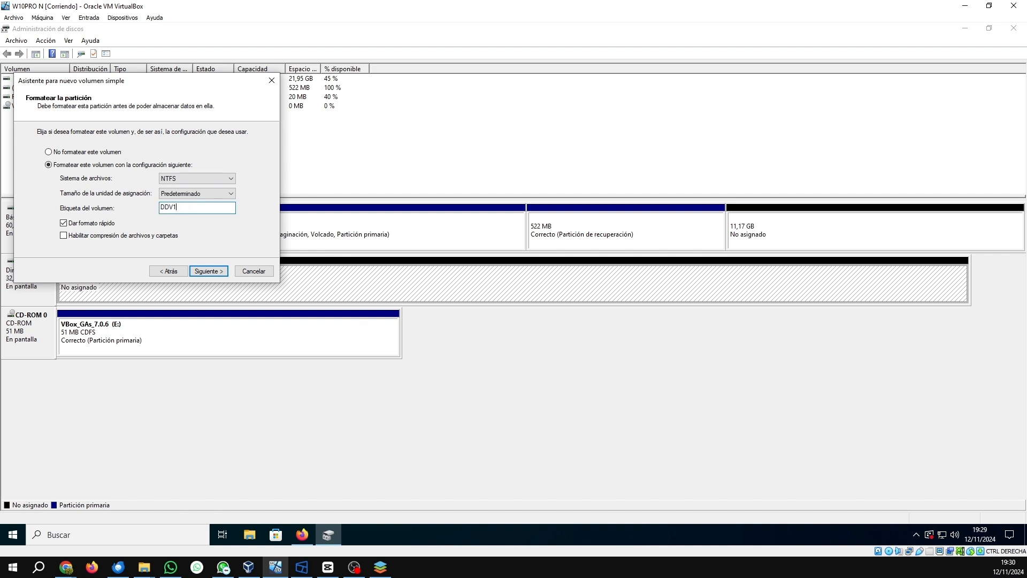
{"action": "left_click", "coordinate": [218, 271]}
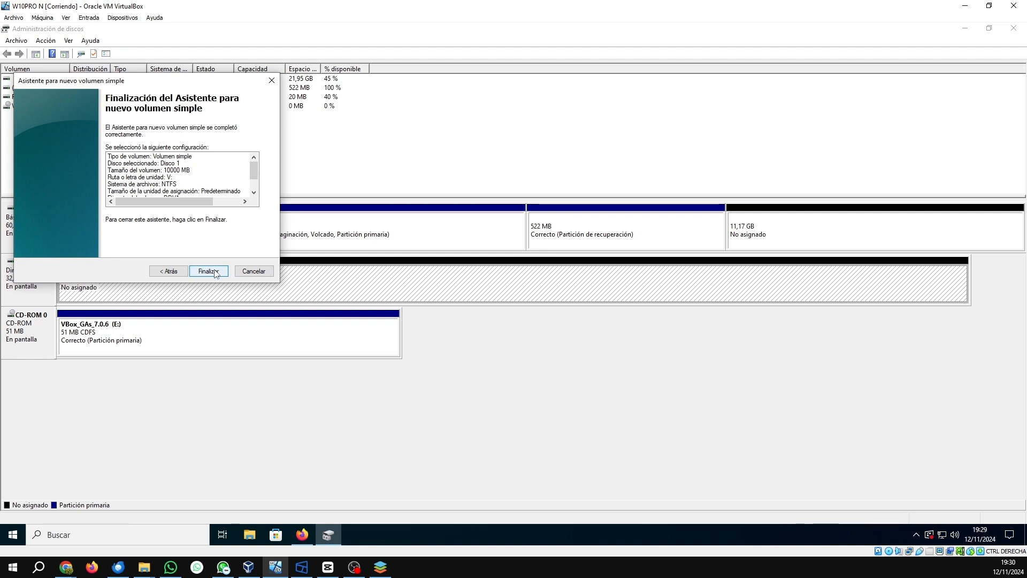
{"action": "left_click", "coordinate": [215, 271]}
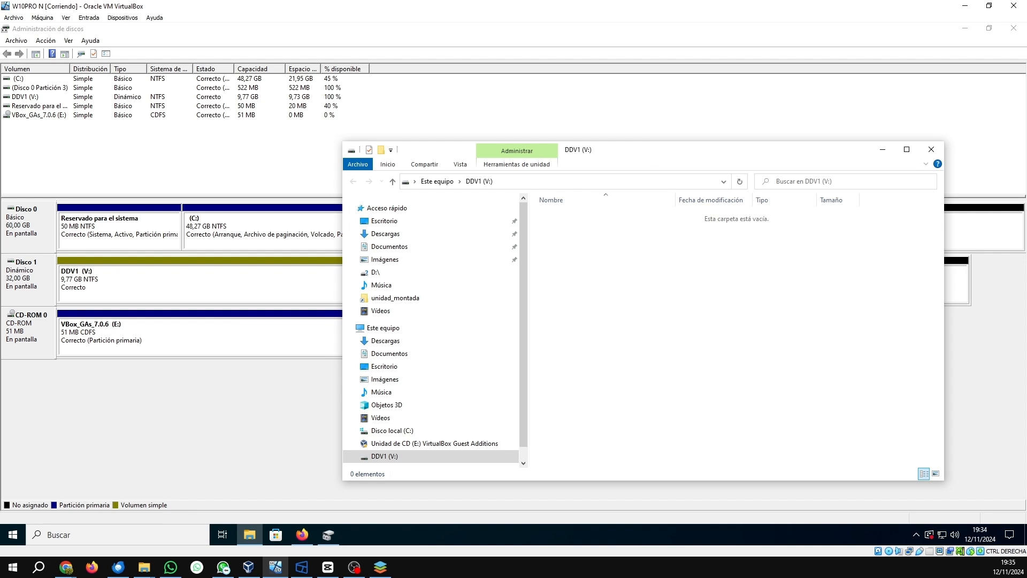
Check the DDV1 drive's capacity among the computer's devices and drives, and minimize the file browser.
{"action": "left_click_drag", "start_coordinate": [653, 159], "coordinate": [722, 161]}
{"action": "left_click", "coordinate": [414, 186]}
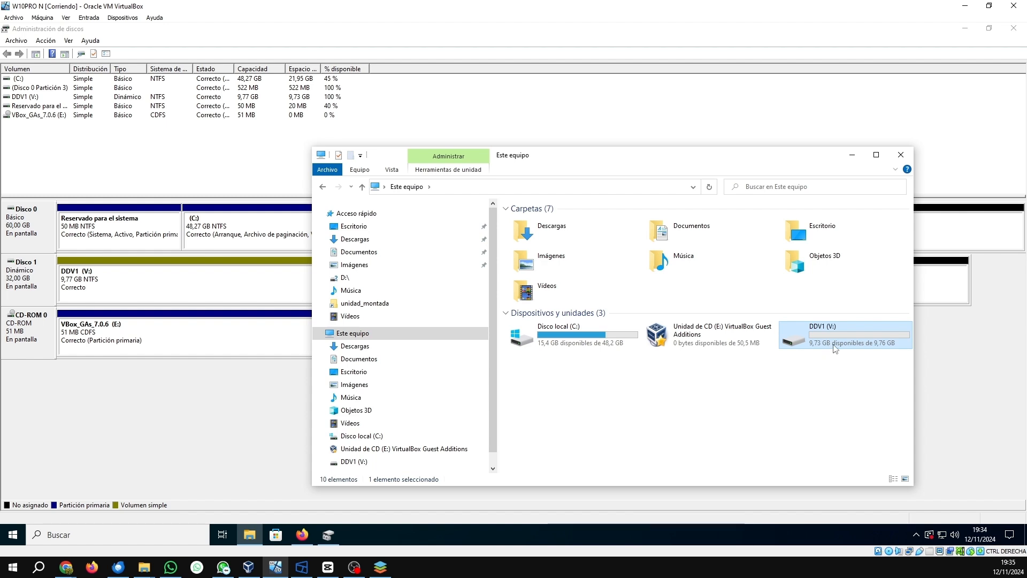
{"action": "left_click", "coordinate": [853, 156]}
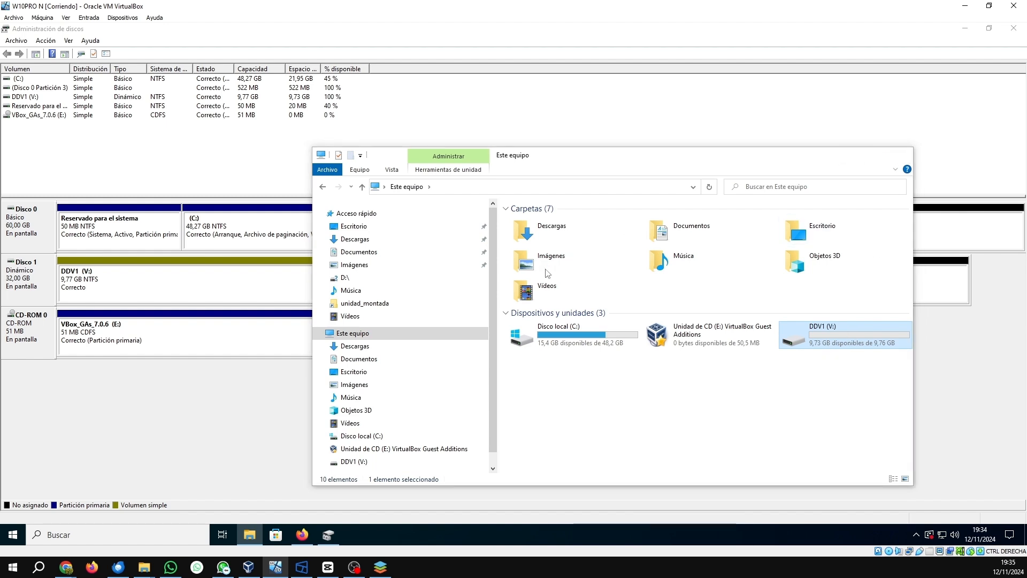
Extend the DDV1 volume by 5000 MB using Disco 1's unallocated space.
{"action": "left_click", "coordinate": [269, 280]}
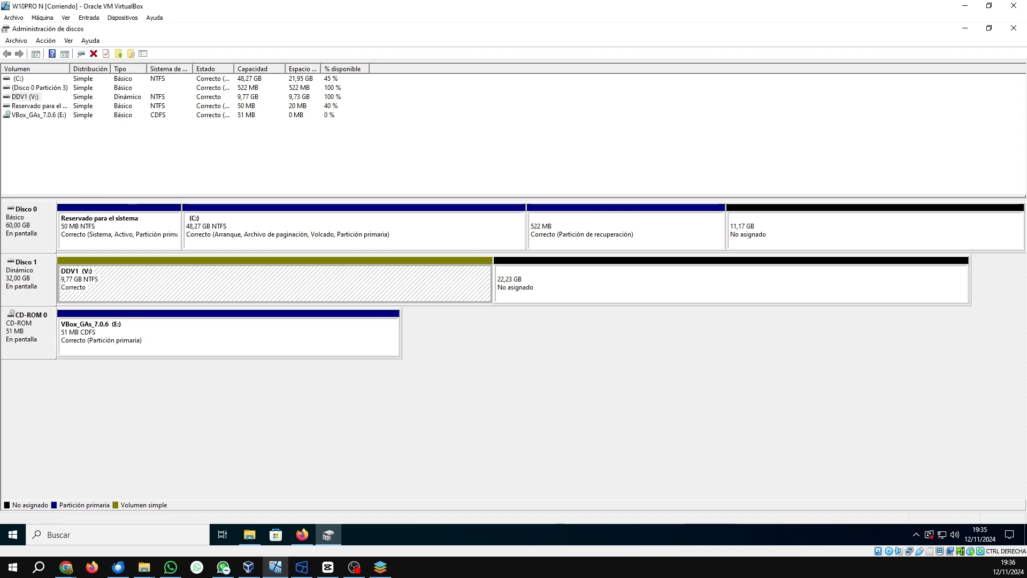
{"action": "right_click", "coordinate": [216, 280]}
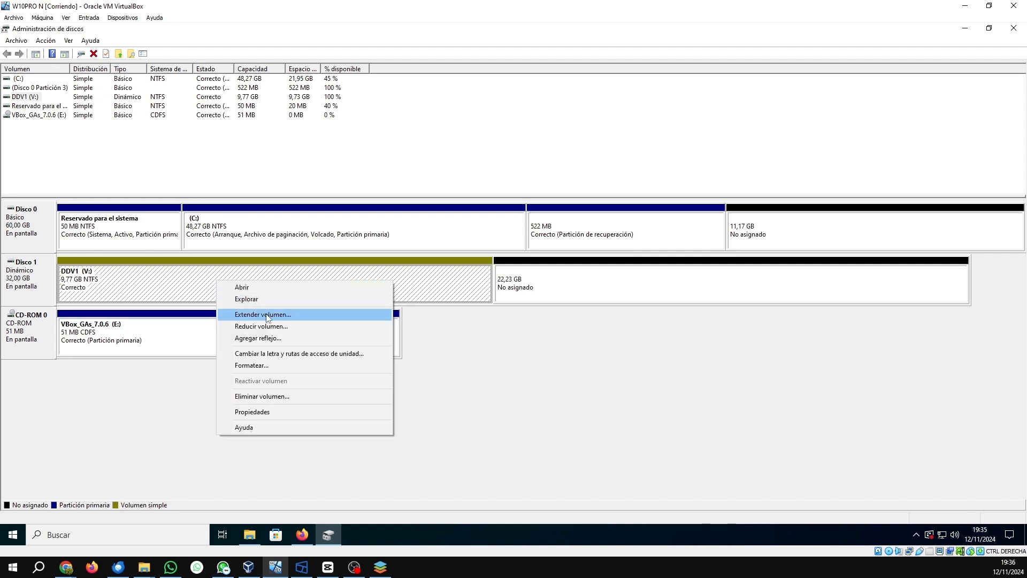
{"action": "left_click", "coordinate": [268, 315]}
{"action": "left_click", "coordinate": [223, 280]}
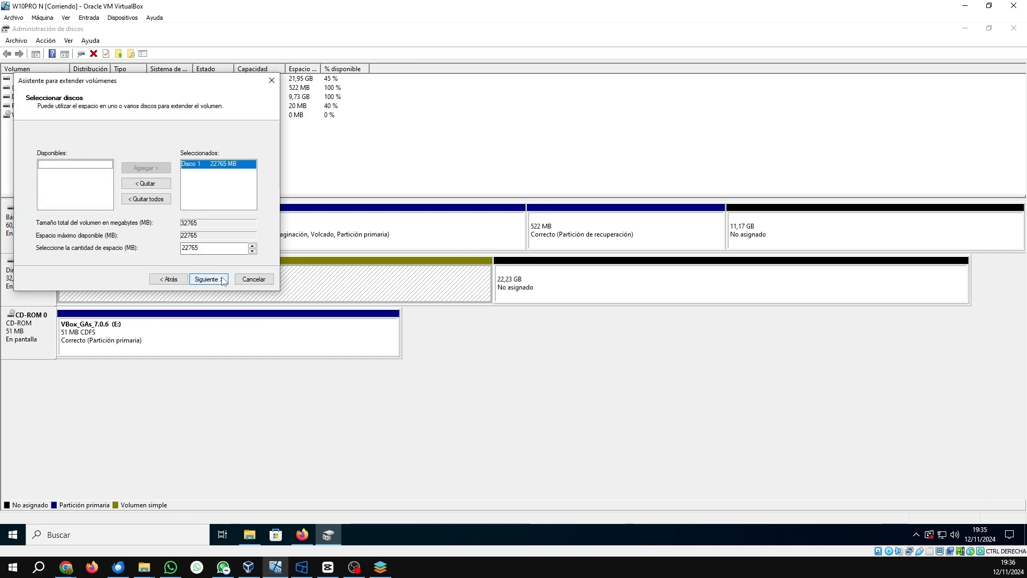
{"action": "left_click", "coordinate": [204, 248]}
{"action": "double_click", "coordinate": [204, 247]}
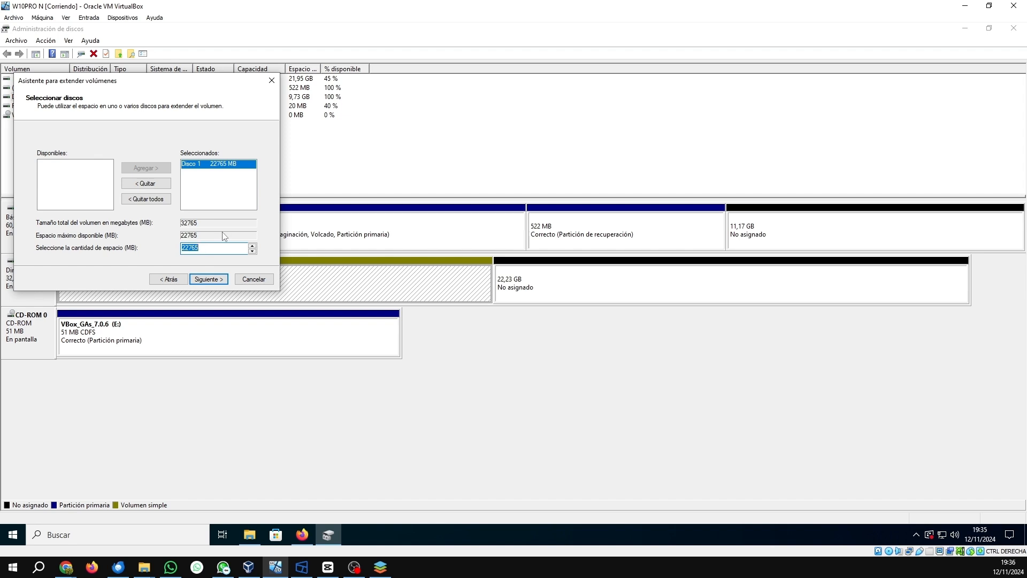
{"action": "type", "text": "5000"}
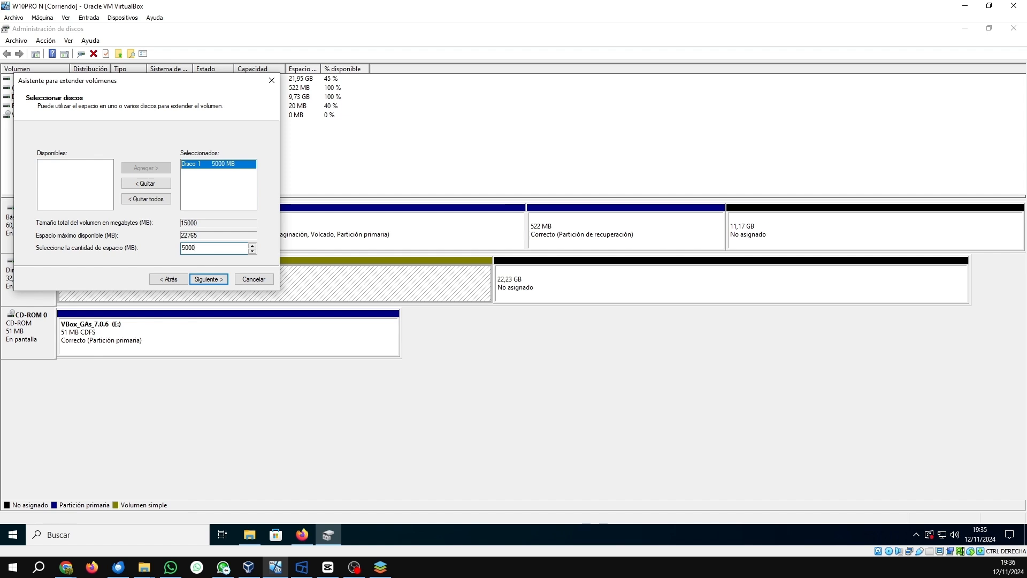
{"action": "left_click", "coordinate": [218, 279]}
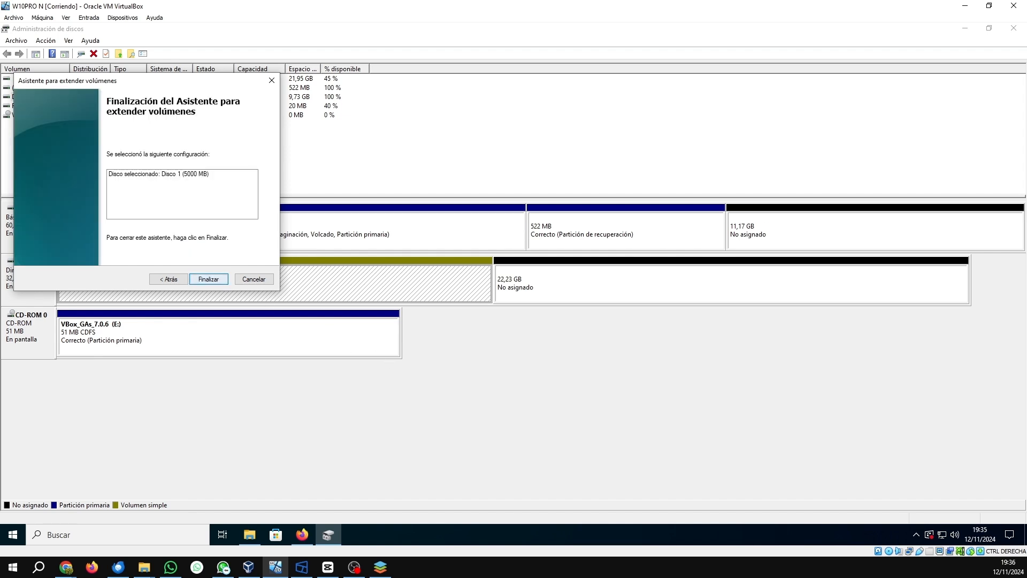
{"action": "left_click", "coordinate": [215, 279]}
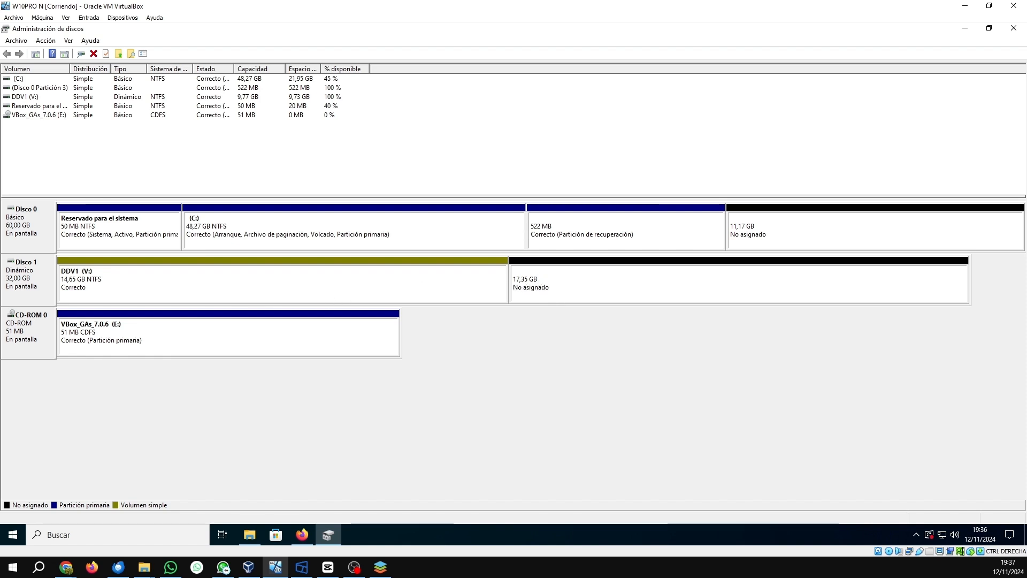
Refresh the computer's drive overview to check DDV1's capacity after the extension, and minimize the file browser.
{"action": "left_click", "coordinate": [249, 535]}
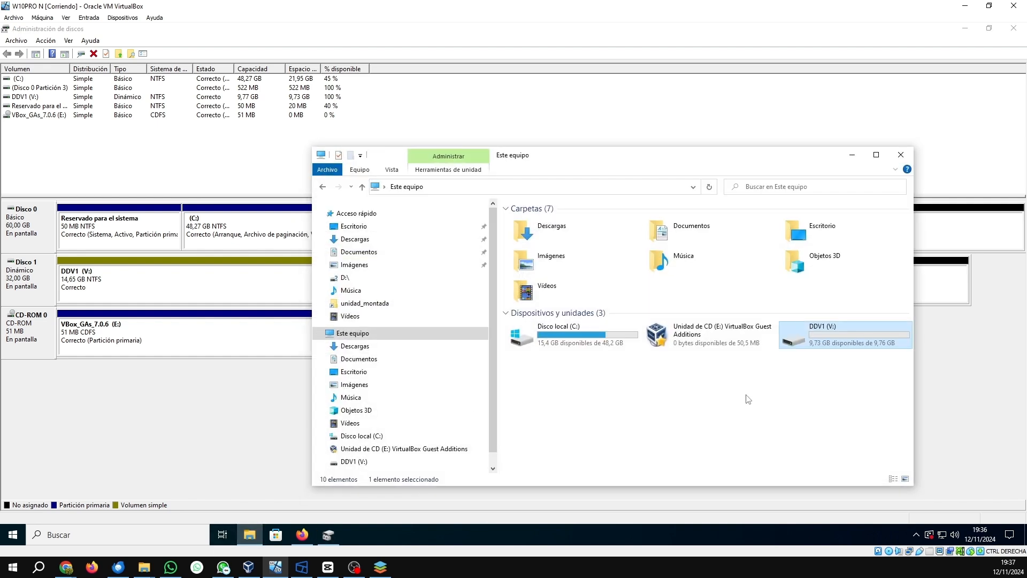
{"action": "left_click", "coordinate": [710, 188]}
{"action": "left_click_drag", "start_coordinate": [781, 160], "coordinate": [726, 159]}
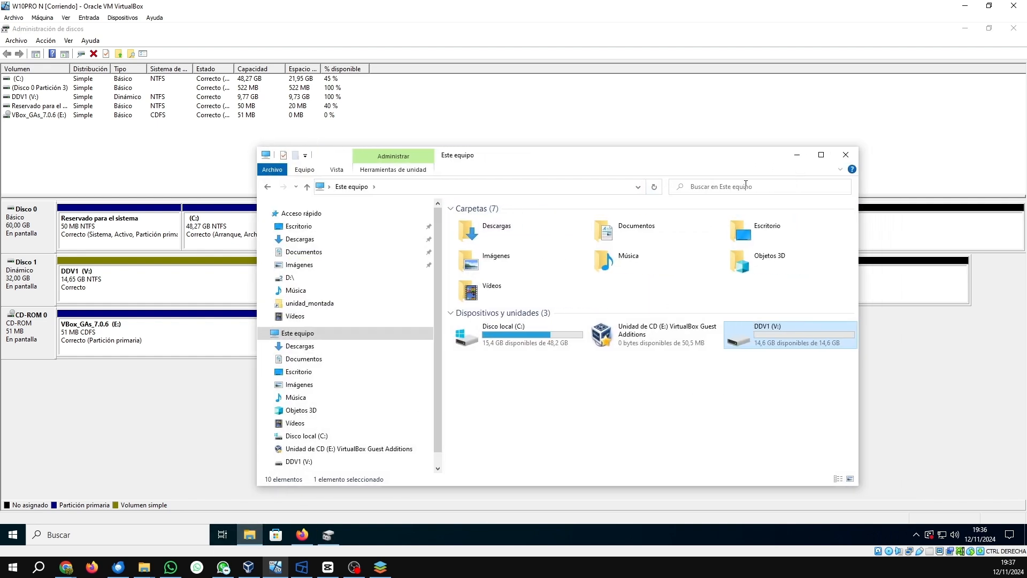
{"action": "left_click", "coordinate": [797, 156]}
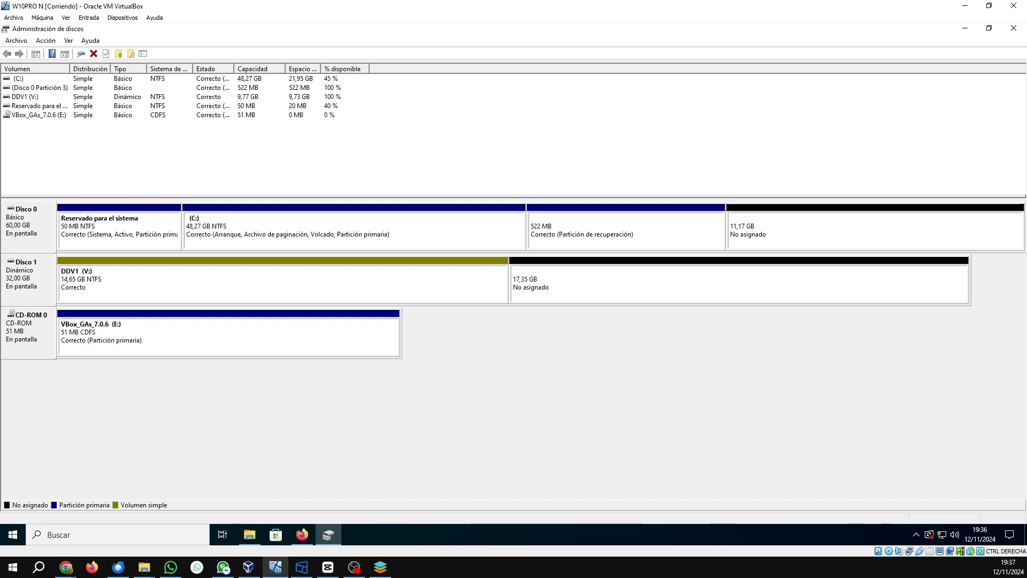
Delete the simple volume DDV1 from Disco 1, accepting the loss of its data.
{"action": "left_click", "coordinate": [146, 284]}
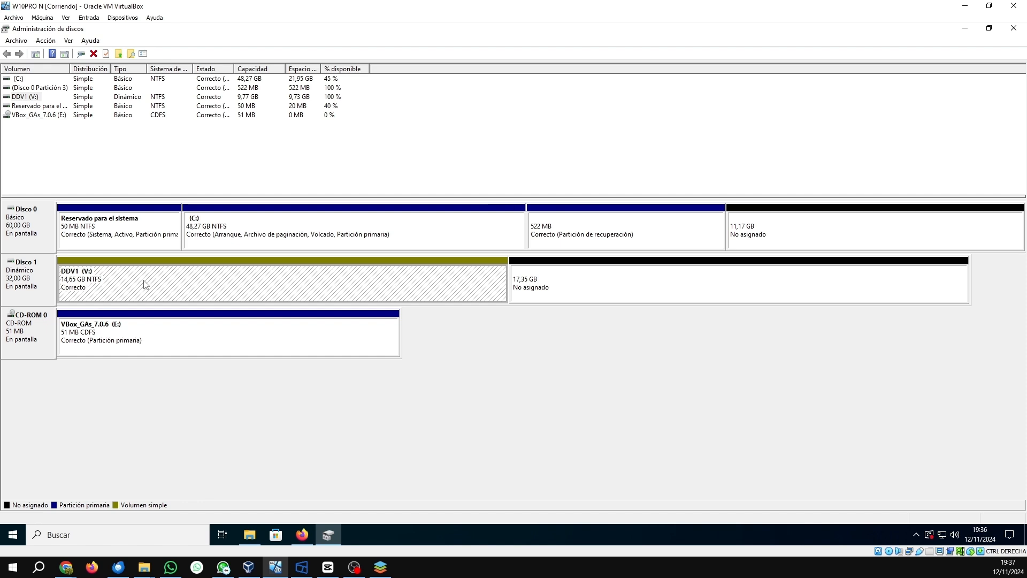
{"action": "right_click", "coordinate": [145, 284]}
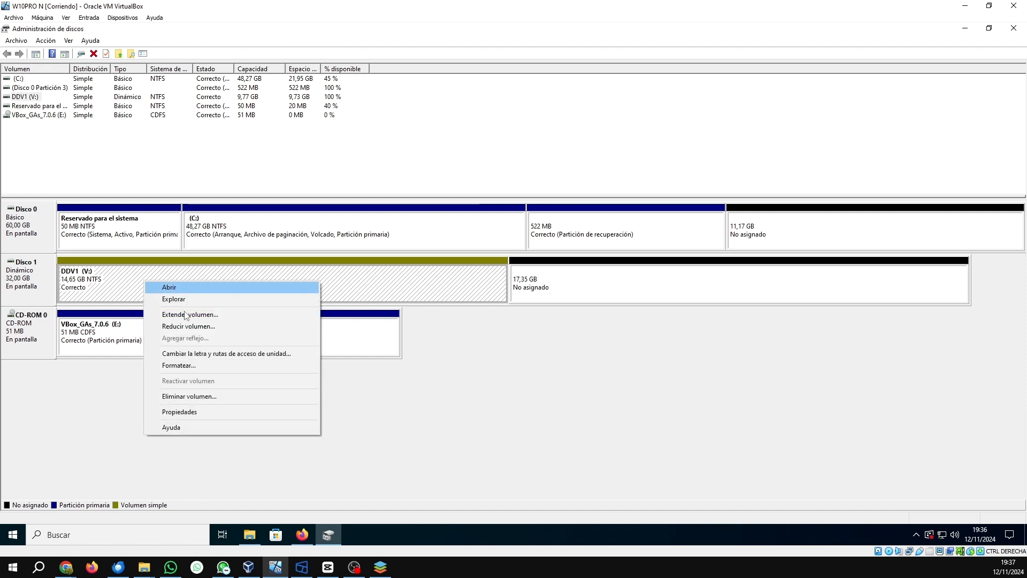
{"action": "left_click", "coordinate": [191, 396]}
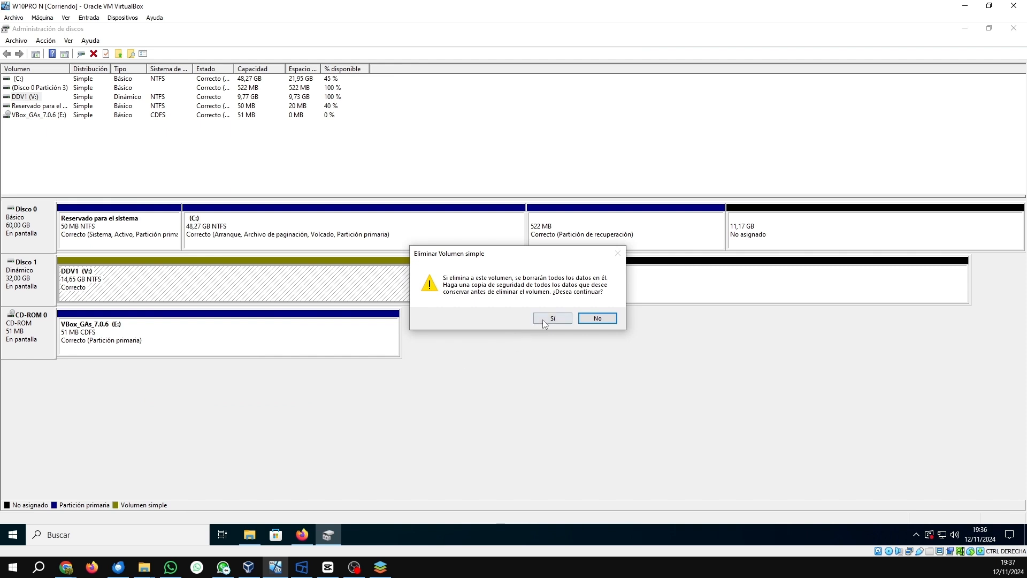
{"action": "left_click", "coordinate": [542, 319]}
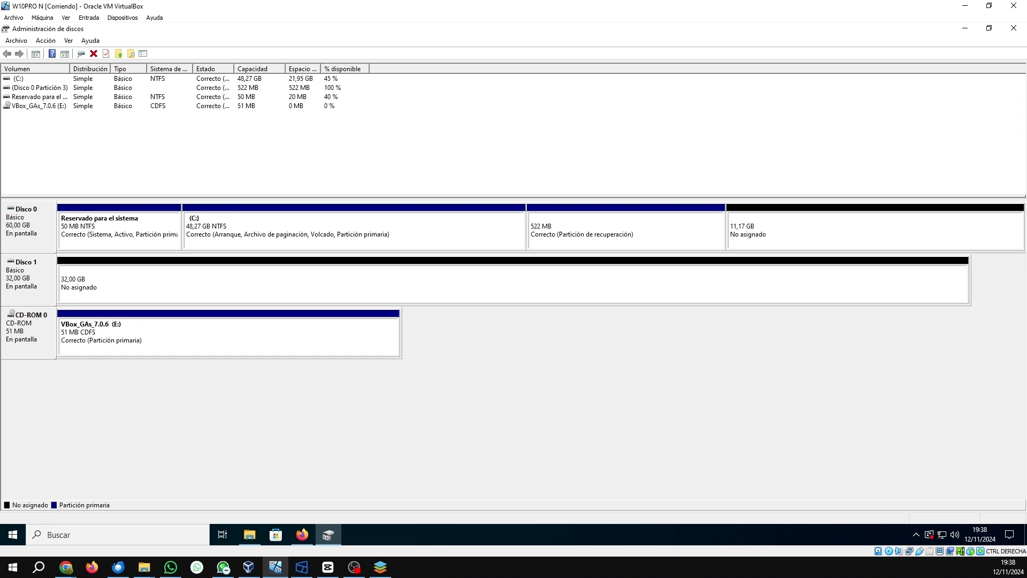
Switch to VirtualBox Manager and open the hard disk selector from the storage settings of the W10PRO N machine.
{"action": "left_click", "coordinate": [249, 567]}
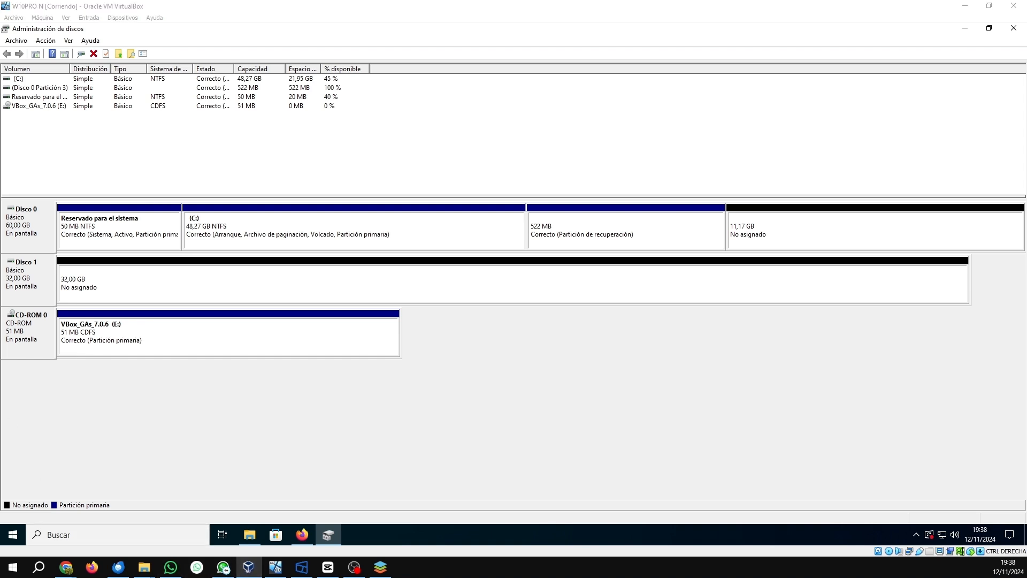
{"action": "left_click_drag", "start_coordinate": [0, 32], "coordinate": [573, 9]}
{"action": "left_click", "coordinate": [925, 9]}
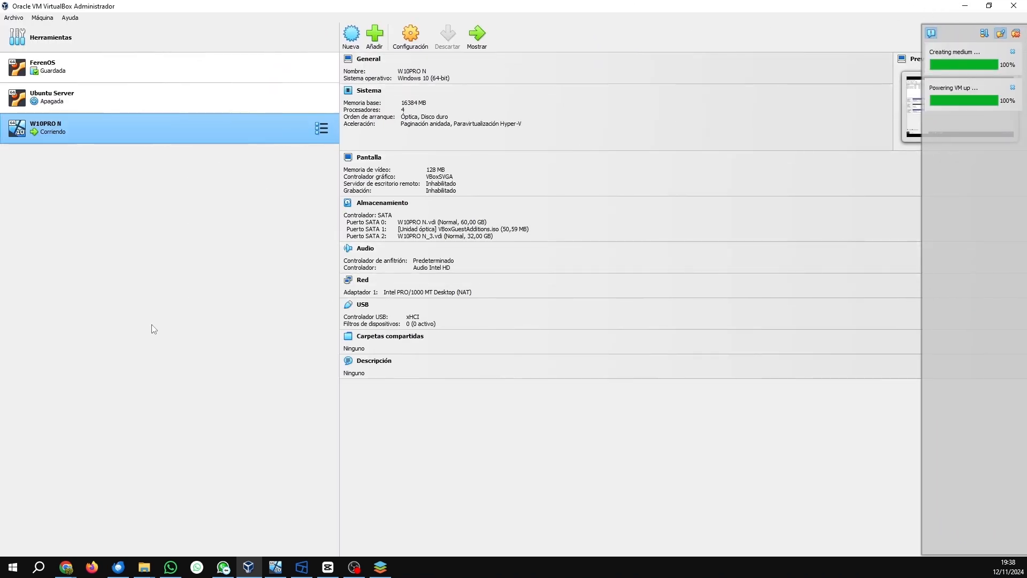
{"action": "left_click", "coordinate": [383, 205]}
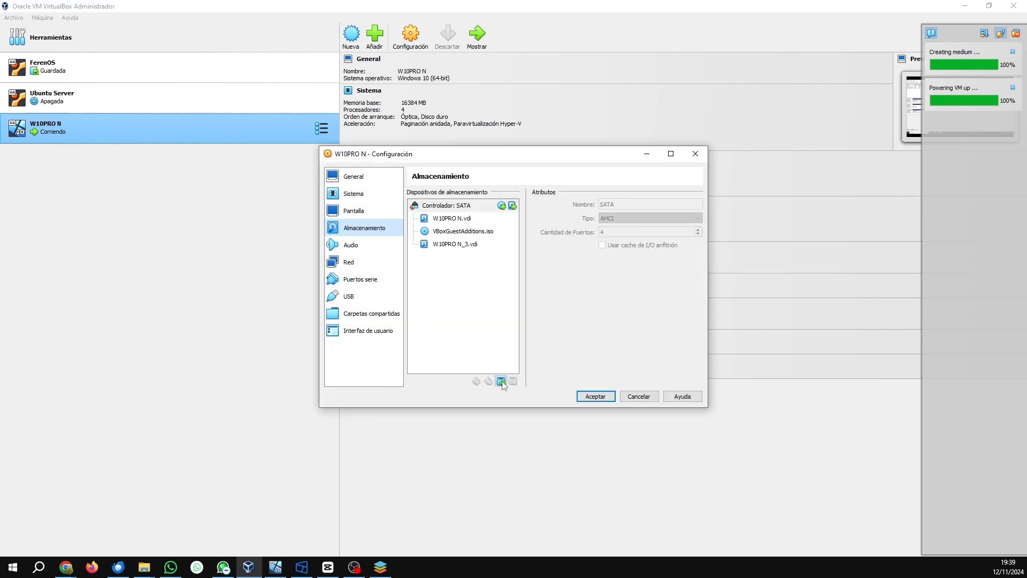
{"action": "left_click", "coordinate": [502, 381]}
{"action": "left_click", "coordinate": [535, 401]}
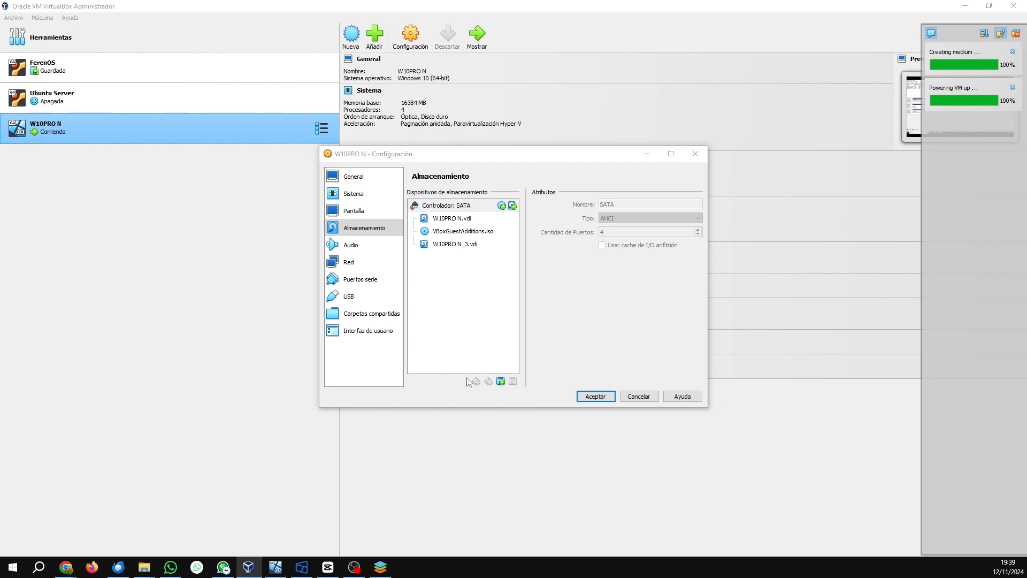
{"action": "left_click_drag", "start_coordinate": [213, 102], "coordinate": [646, 74]}
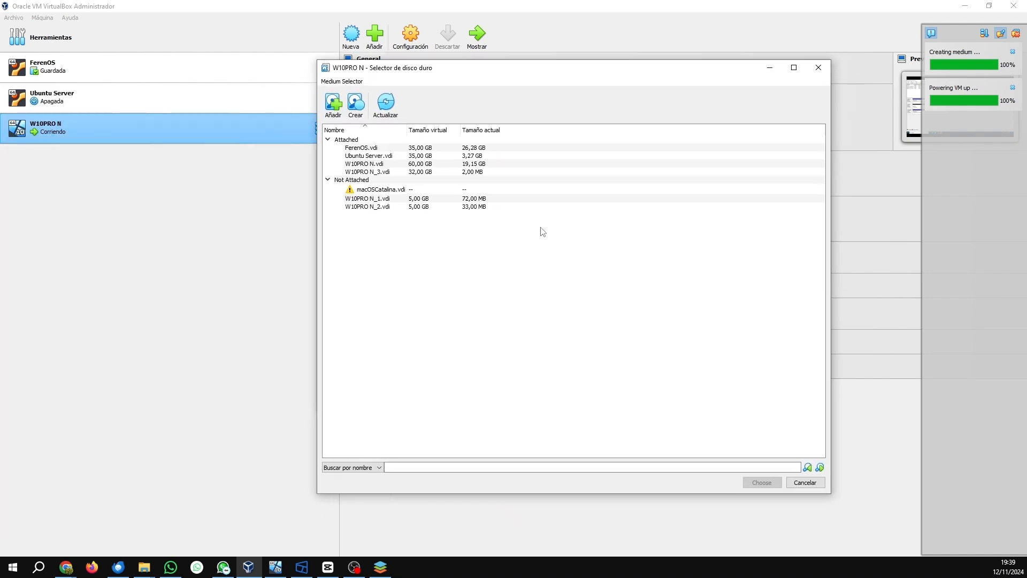
Create a dynamically allocated VDI hard disk of 15 GB with the default file location.
{"action": "left_click", "coordinate": [356, 111]}
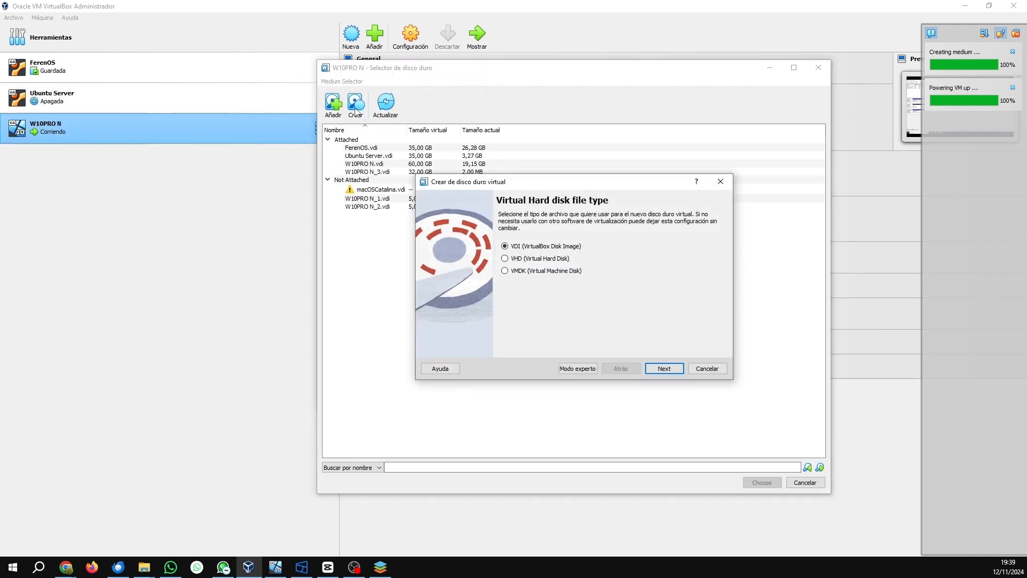
{"action": "left_click", "coordinate": [661, 370]}
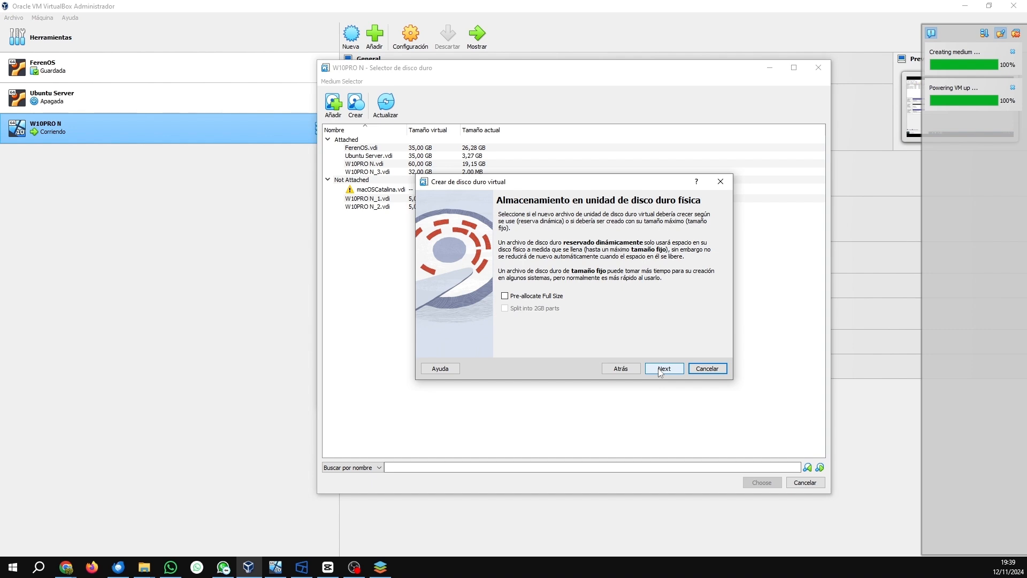
{"action": "left_click", "coordinate": [663, 369]}
{"action": "left_click", "coordinate": [694, 277]}
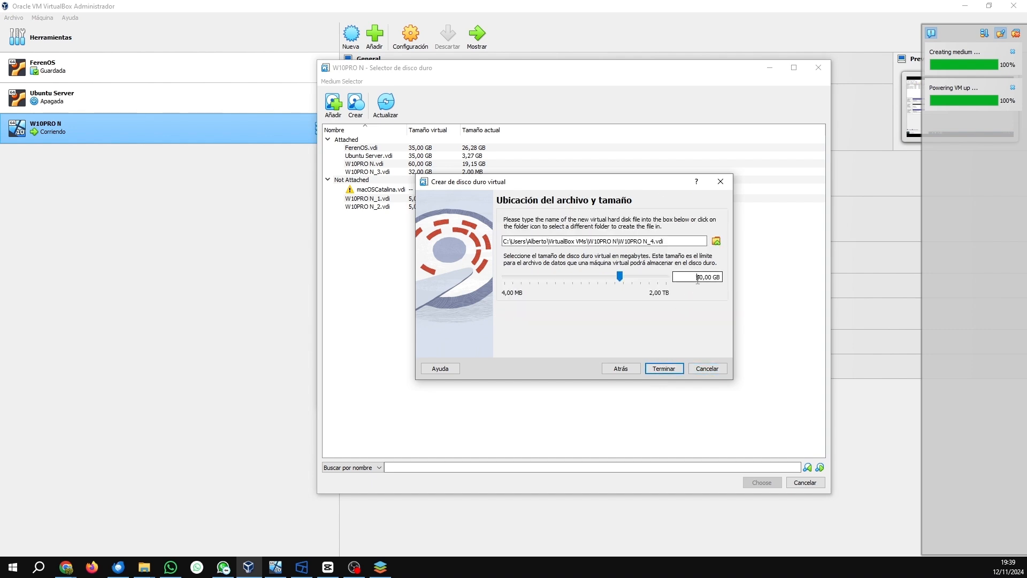
{"action": "key", "text": "Delete"}
{"action": "key", "text": "Delete"}
{"action": "key", "text": "Delete"}
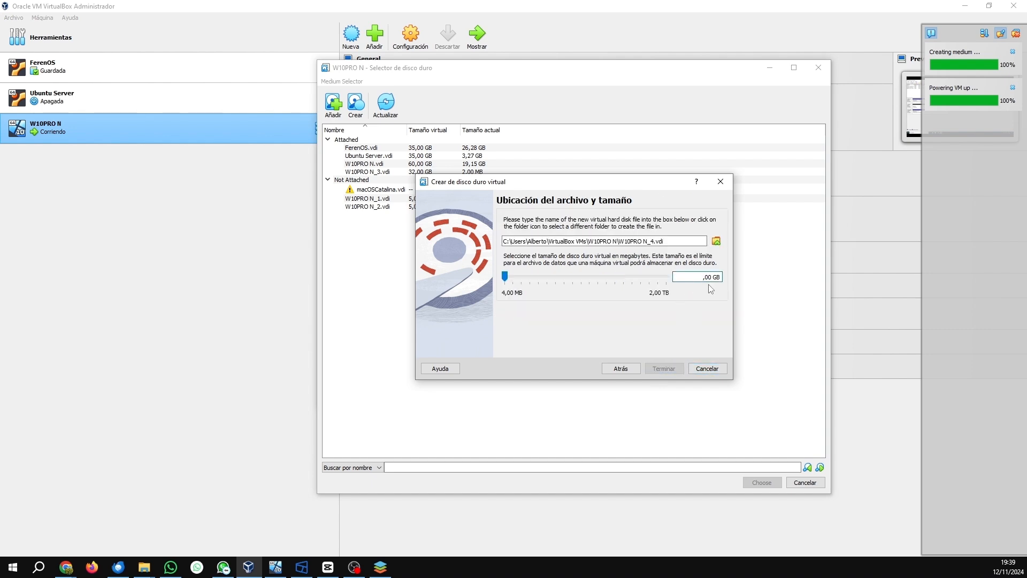
{"action": "type", "text": "15,"}
{"action": "left_click", "coordinate": [665, 368]}
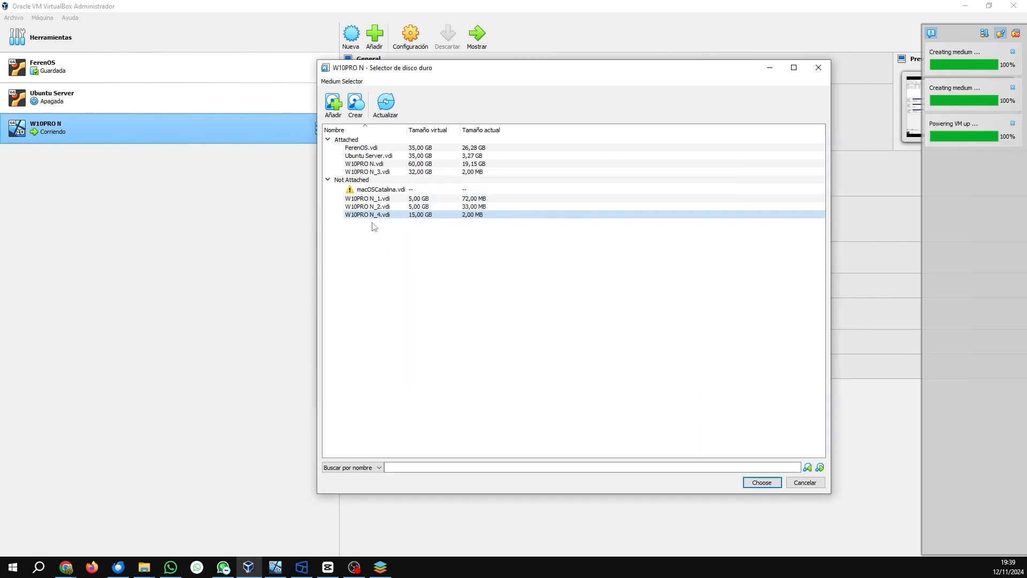
Attach the new 15 GB disk to W10PRO N's SATA controller, accept the settings, and return to the running virtual machine.
{"action": "left_click", "coordinate": [763, 483]}
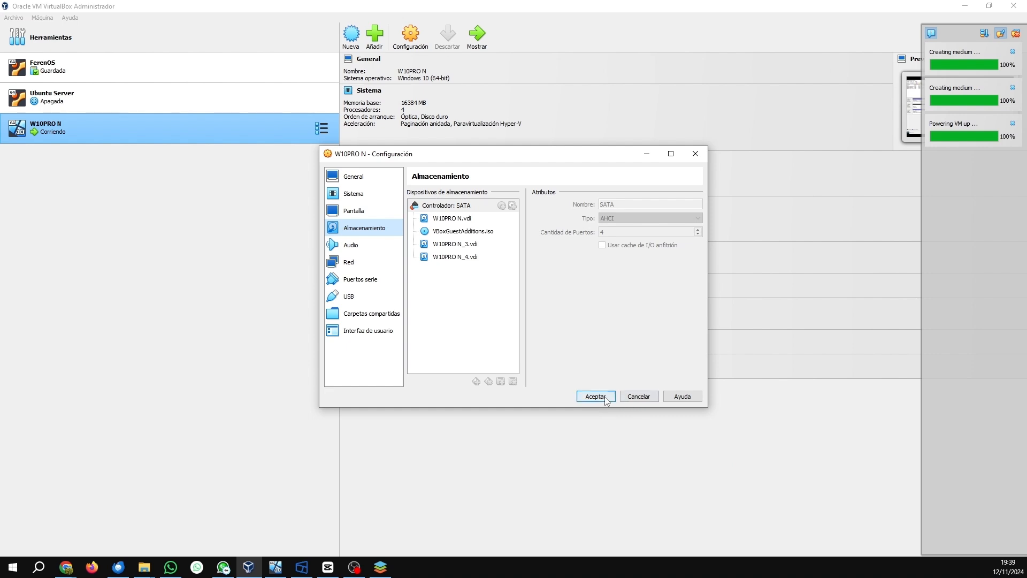
{"action": "key", "text": "Return"}
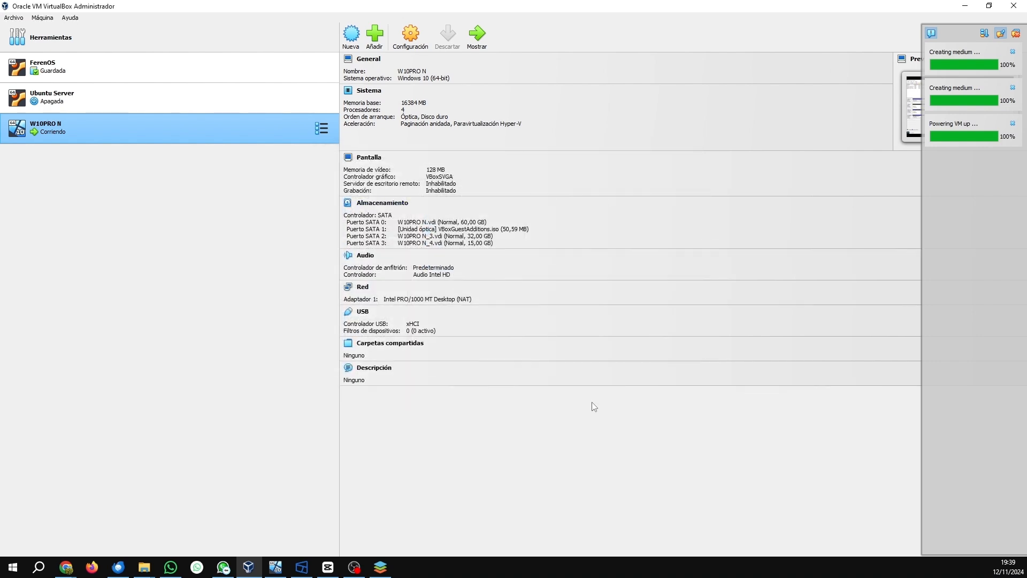
{"action": "left_click_drag", "start_coordinate": [904, 6], "coordinate": [0, 12]}
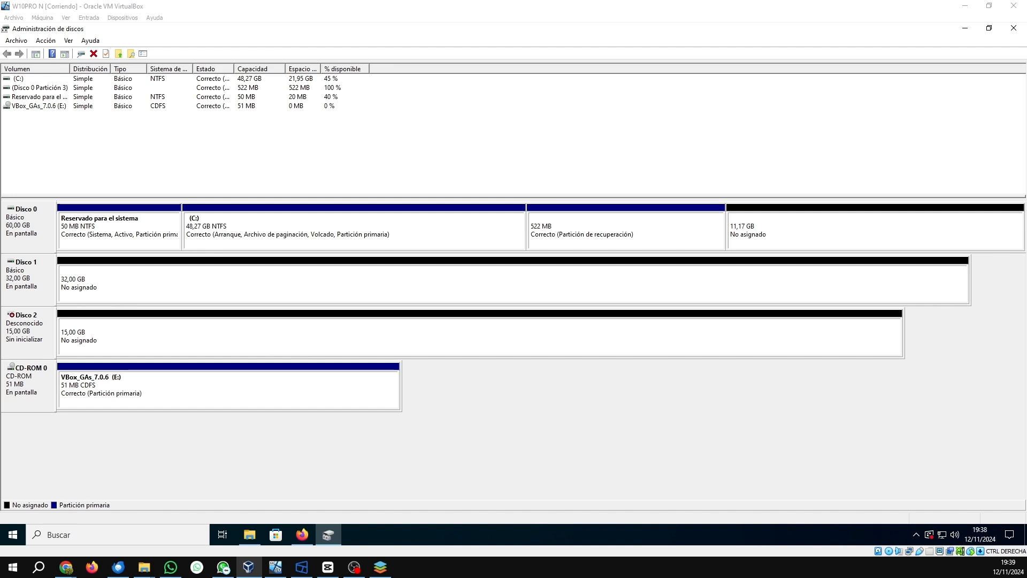
{"action": "left_click", "coordinate": [252, 414]}
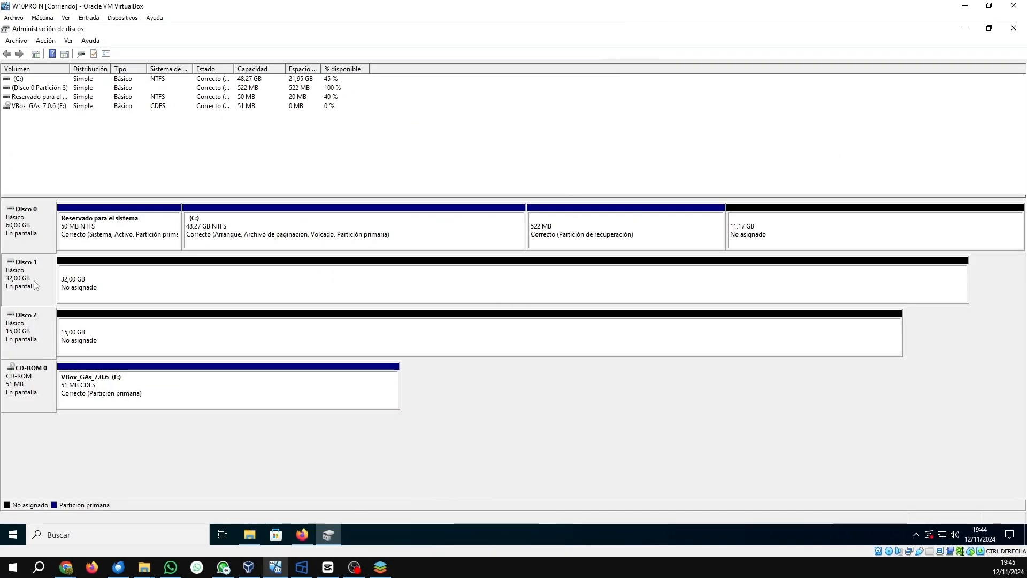
Start a new spanned volume from Disco 1 and add Disco 2 to its selected disks.
{"action": "right_click", "coordinate": [34, 285]}
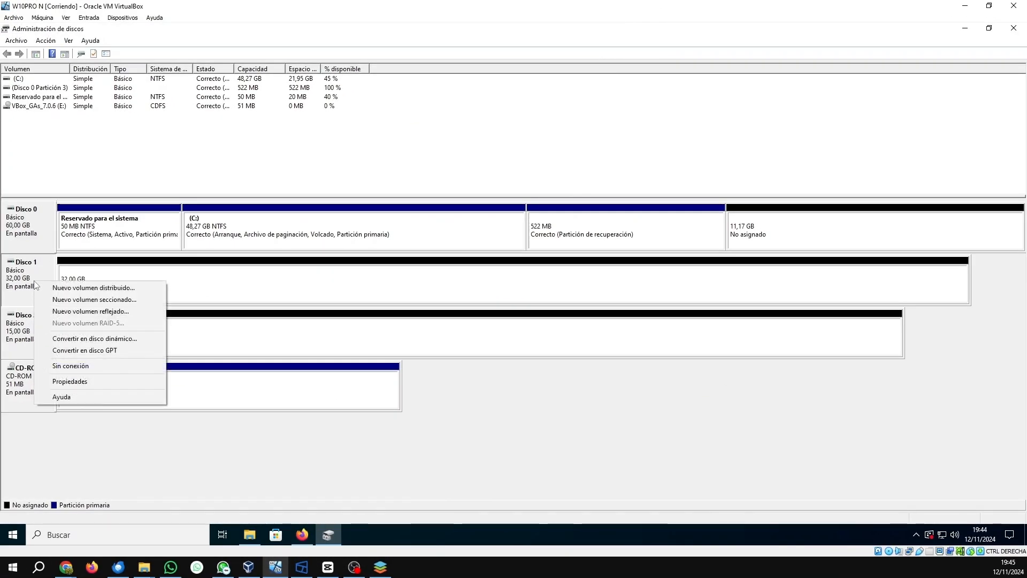
{"action": "left_click", "coordinate": [69, 292]}
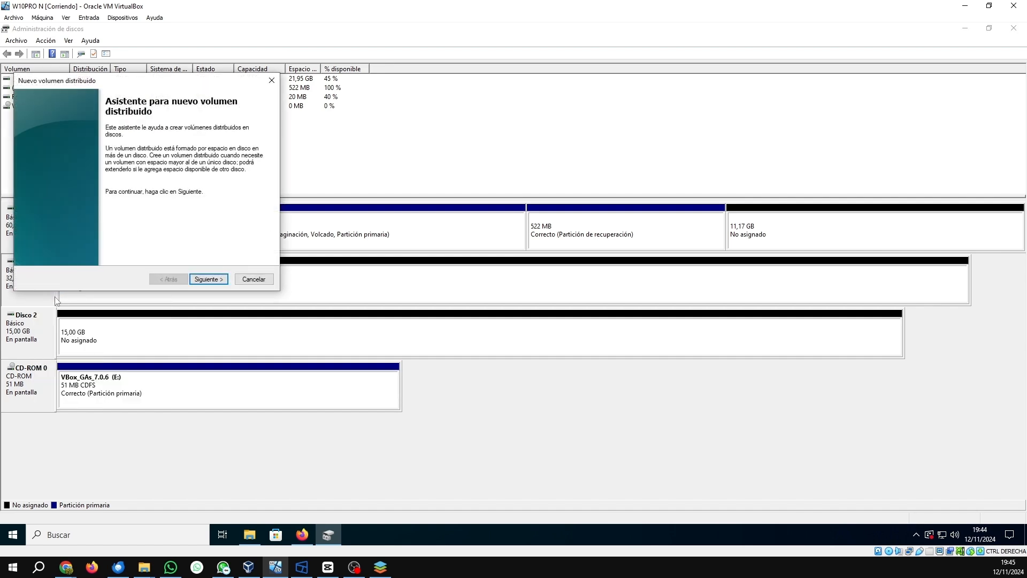
{"action": "left_click", "coordinate": [198, 281]}
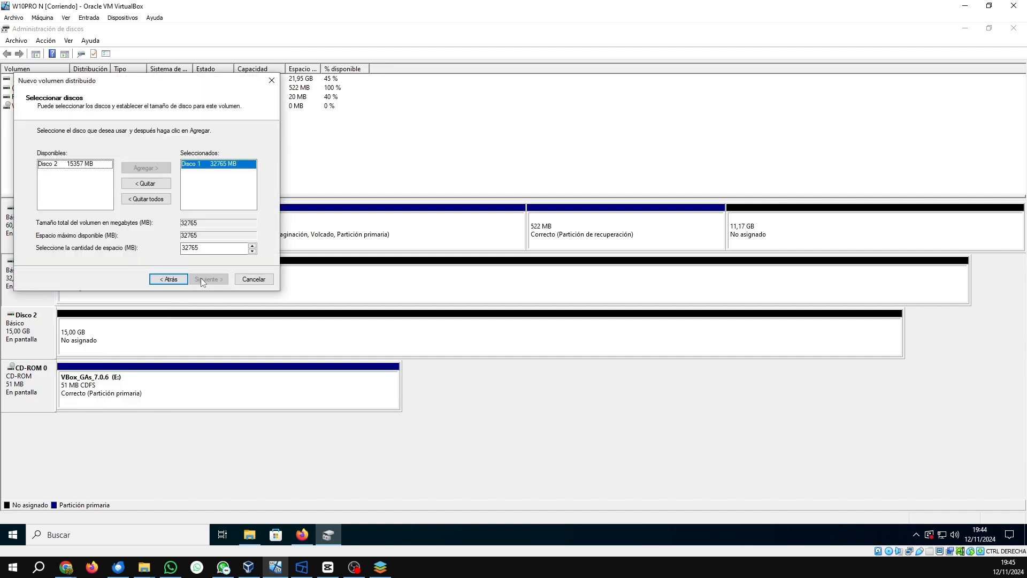
{"action": "left_click", "coordinate": [60, 164]}
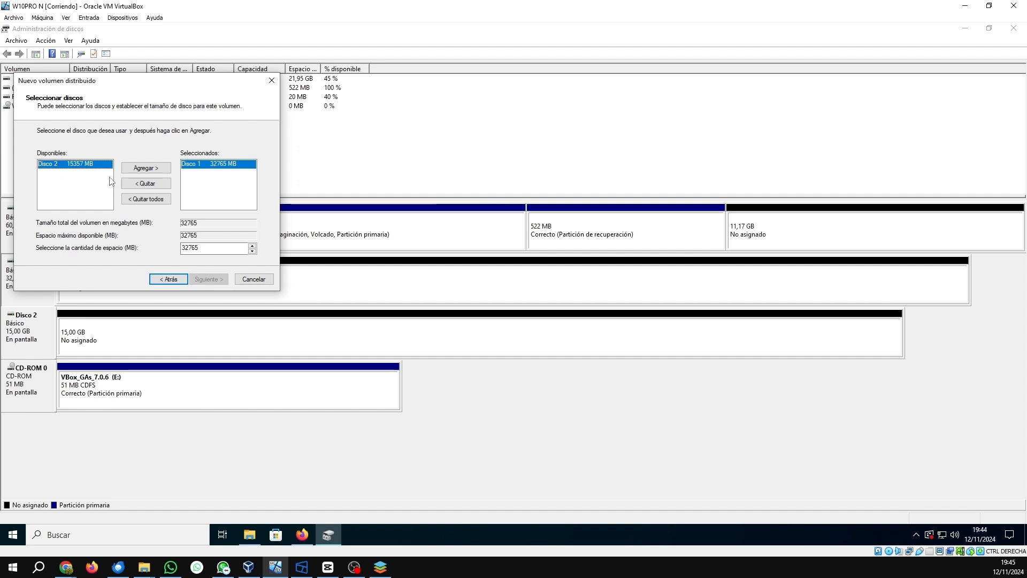
{"action": "left_click", "coordinate": [148, 169]}
Set Disco 2's share of the new spanned volume to 5000 MB.
{"action": "type", "text": "10000"}
{"action": "key", "text": "BackSpace"}
{"action": "key", "text": "BackSpace"}
{"action": "key", "text": "BackSpace"}
{"action": "key", "text": "BackSpace"}
{"action": "key", "text": "BackSpace"}
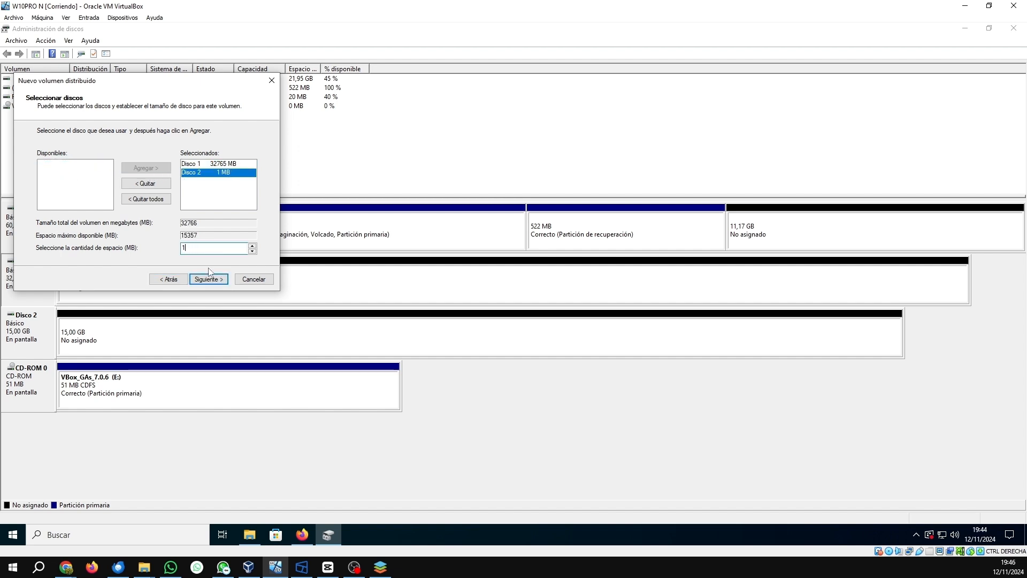
{"action": "type", "text": "5000"}
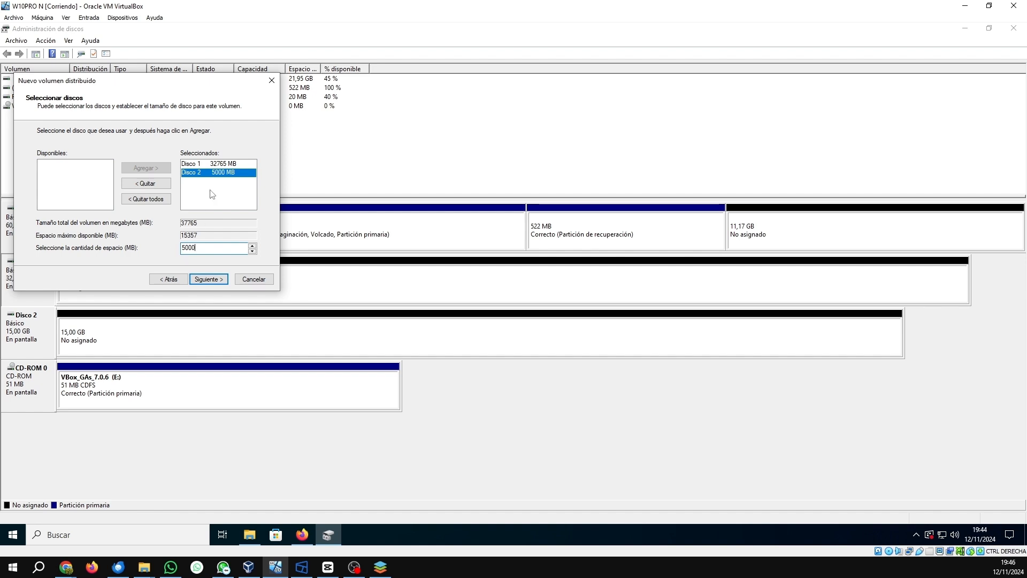
Set Disco 1's share of the spanned volume to 10000 MB and accept the disk selection.
{"action": "left_click", "coordinate": [217, 166]}
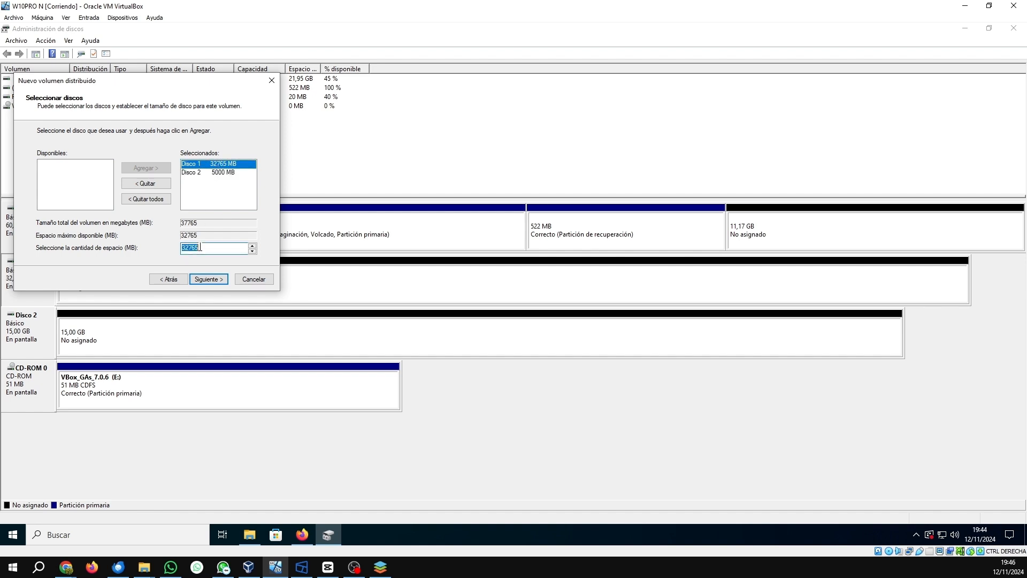
{"action": "left_click", "coordinate": [200, 248]}
{"action": "double_click", "coordinate": [200, 247]}
{"action": "type", "text": "10000"}
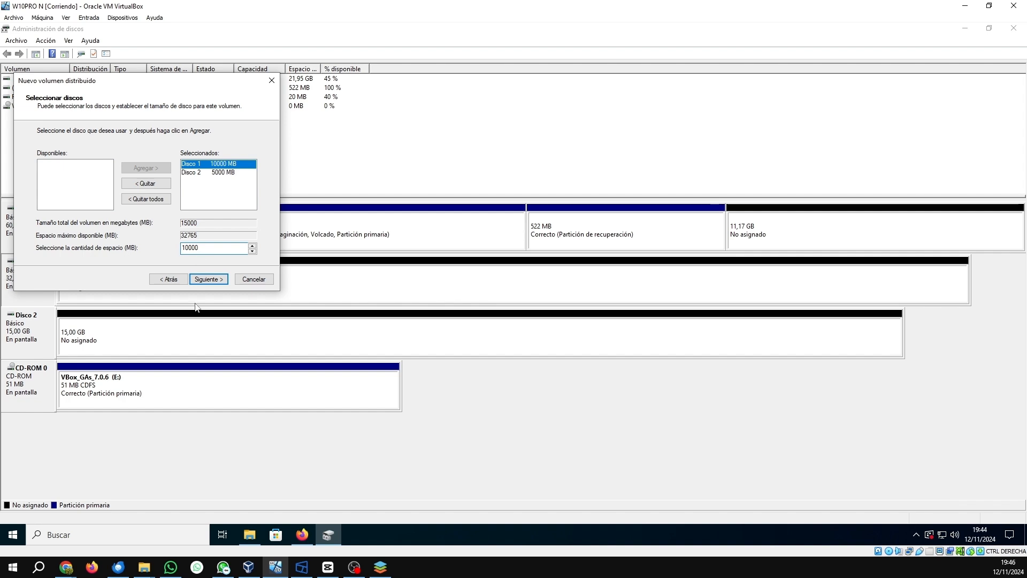
{"action": "left_click", "coordinate": [209, 280]}
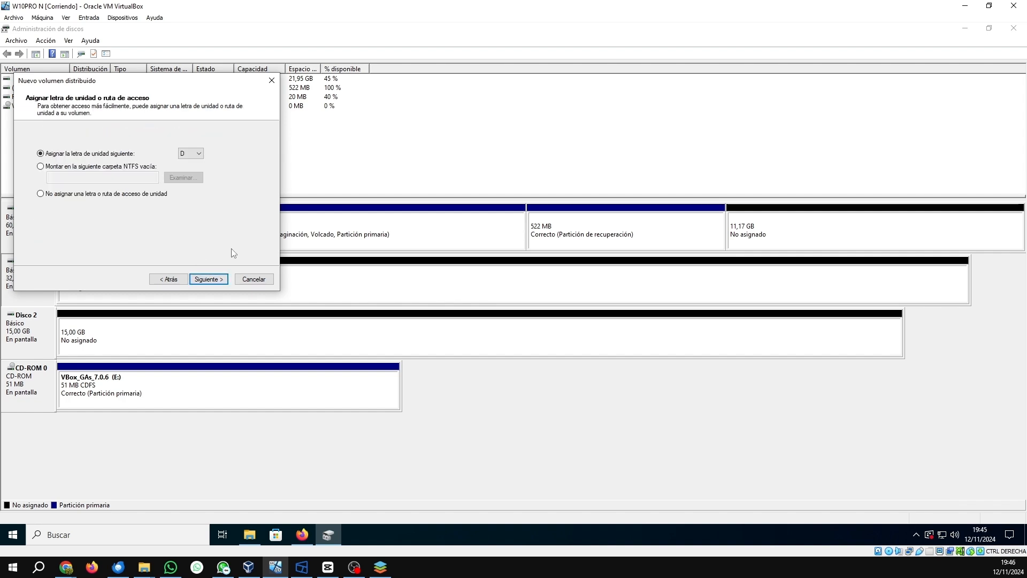
Assign drive letter S to the new spanned volume.
{"action": "left_click", "coordinate": [198, 154]}
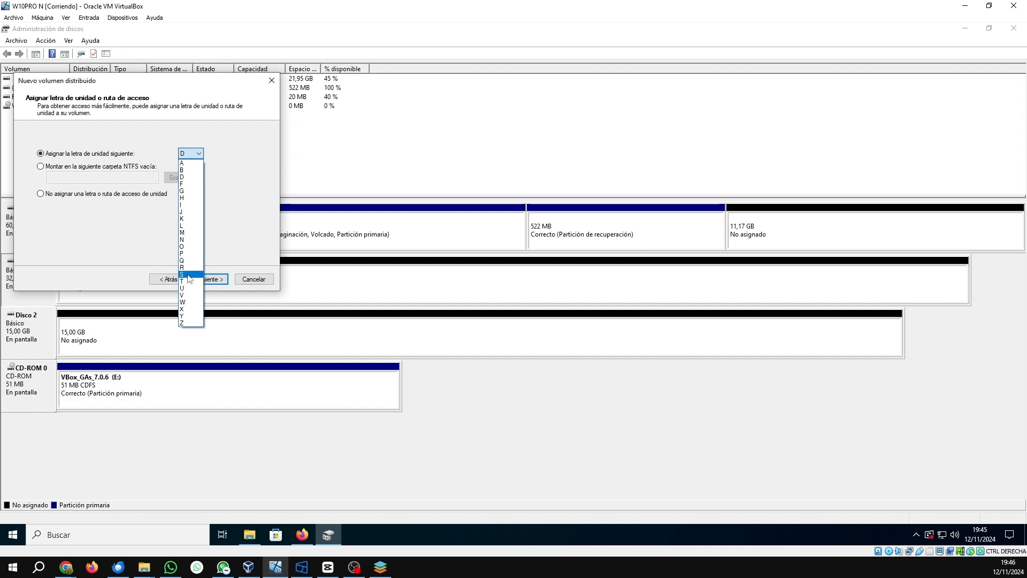
{"action": "left_click", "coordinate": [191, 274]}
{"action": "left_click", "coordinate": [209, 279]}
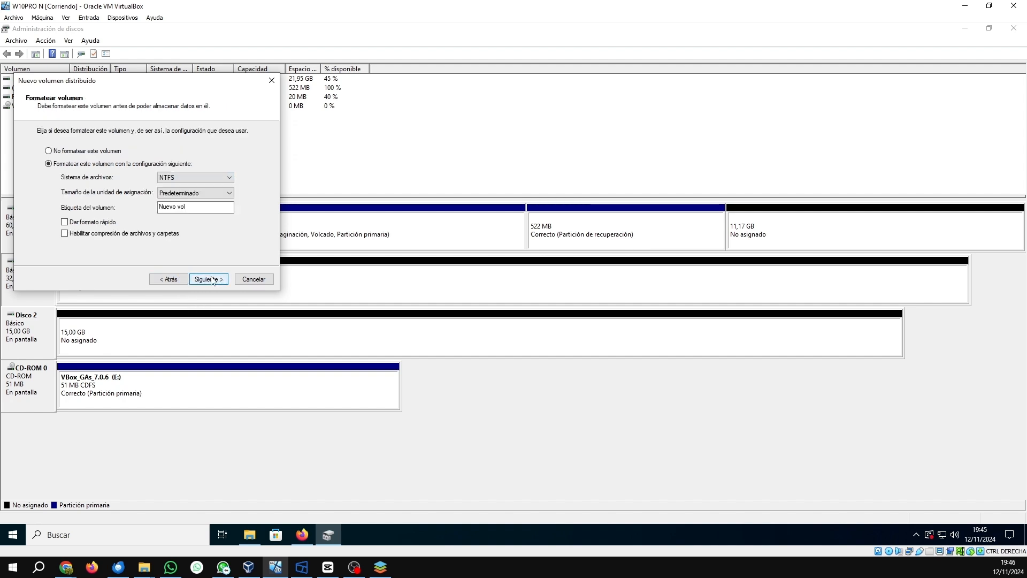
Label the spanned volume DDD1 with quick format, finish creating it, and accept converting the disks to dynamic.
{"action": "left_click_drag", "start_coordinate": [214, 207], "coordinate": [143, 206]}
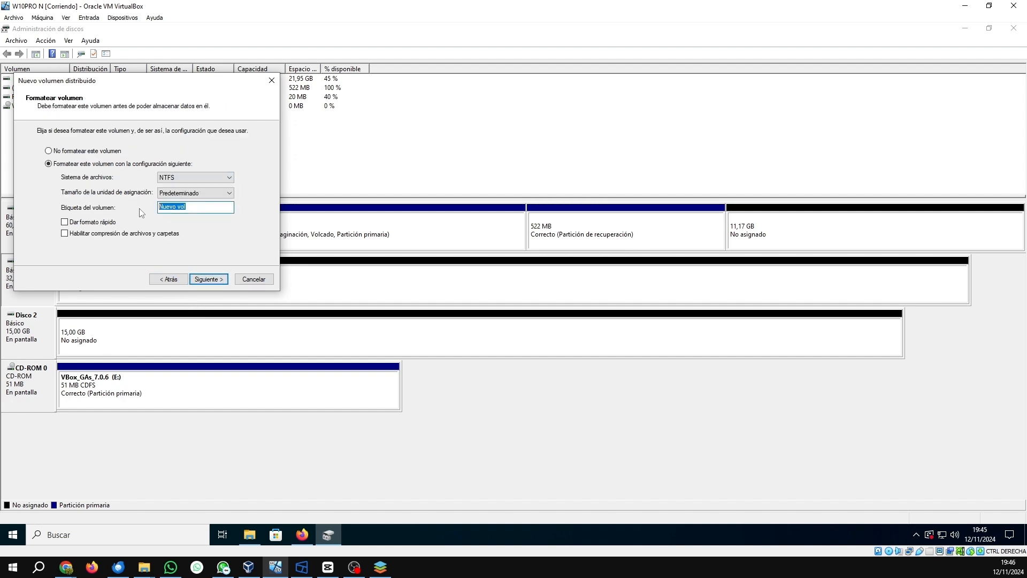
{"action": "type", "text": "DDD1"}
{"action": "left_click", "coordinate": [64, 222]}
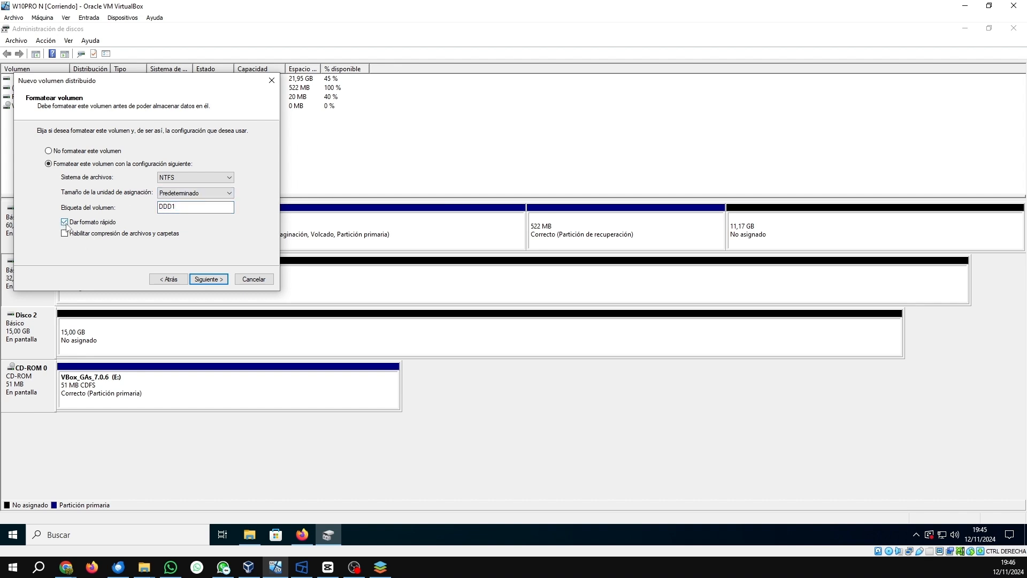
{"action": "left_click", "coordinate": [208, 279]}
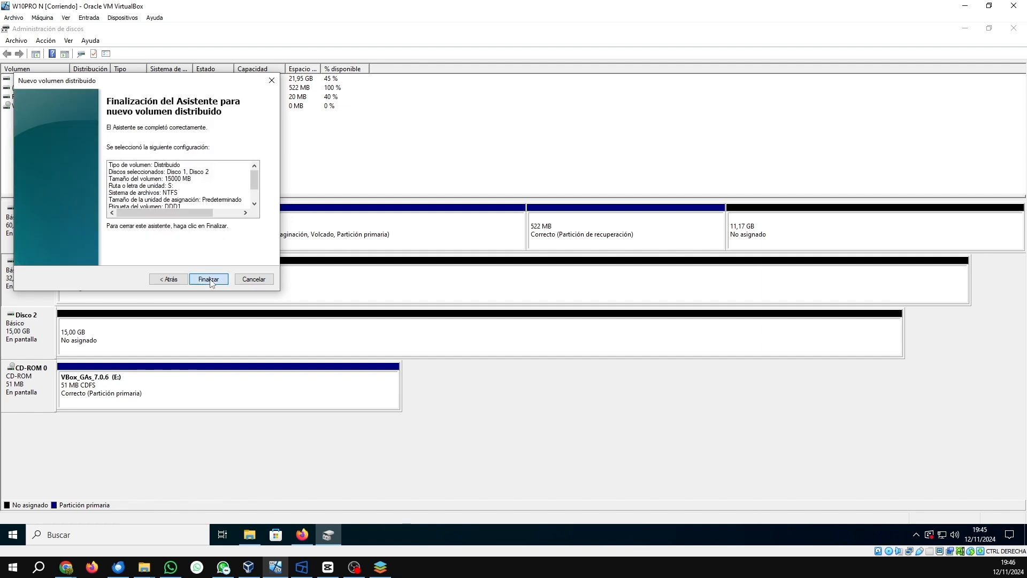
{"action": "left_click", "coordinate": [209, 279]}
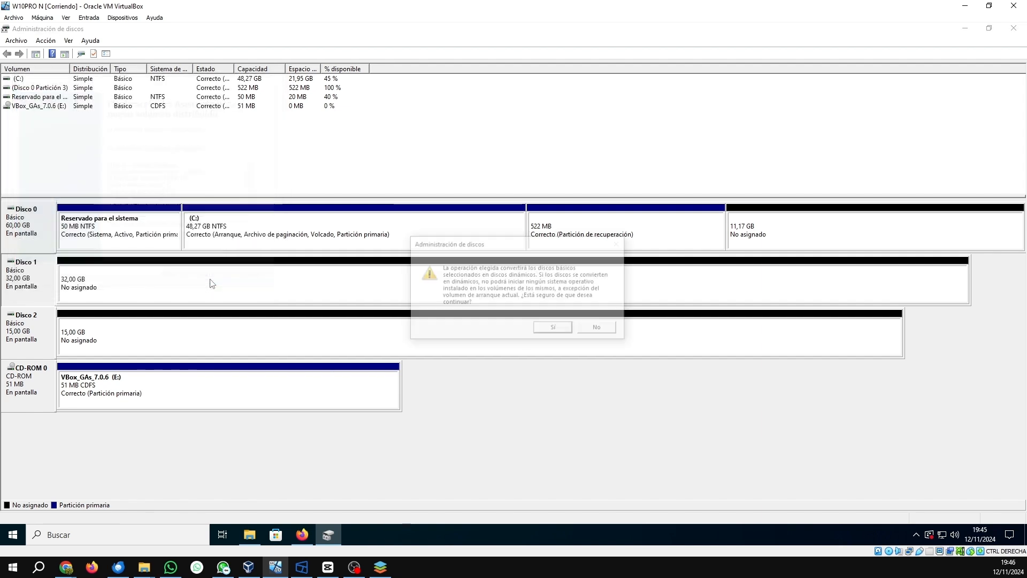
{"action": "left_click", "coordinate": [555, 329]}
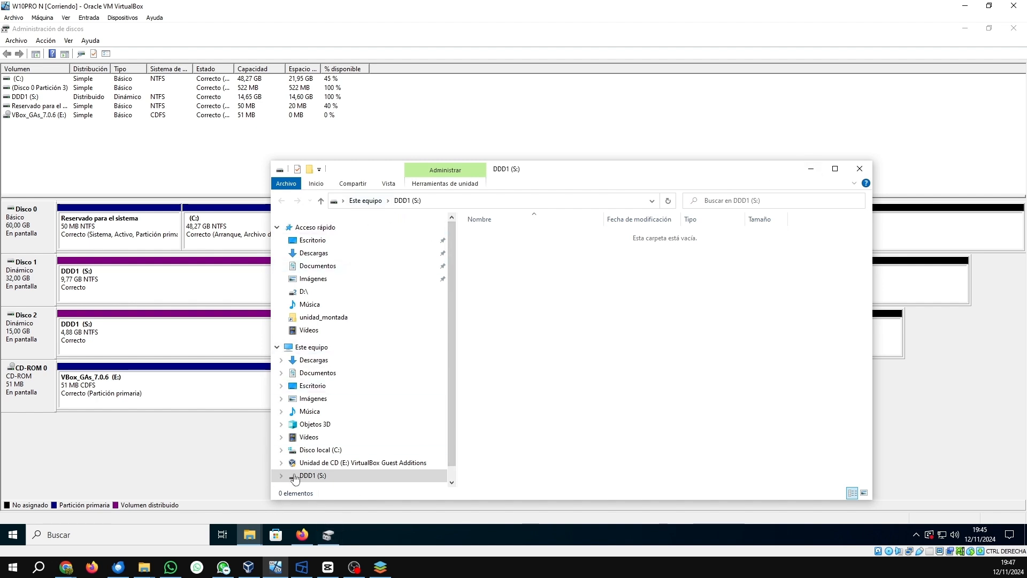
Close the DDD1 (S:) window and check the drives listed in Este equipo before returning to disk management.
{"action": "left_click", "coordinate": [860, 171]}
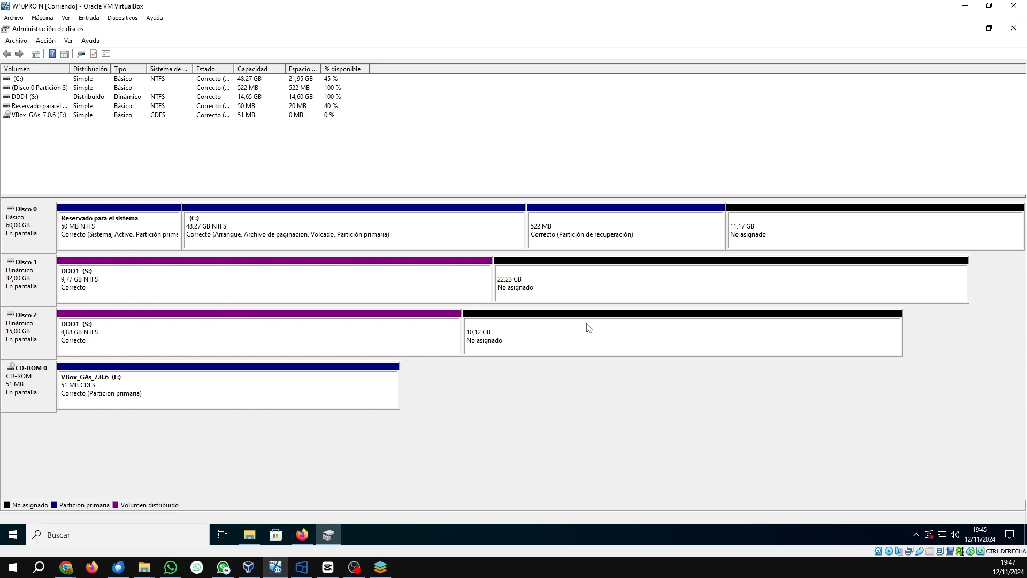
{"action": "left_click", "coordinate": [249, 535]}
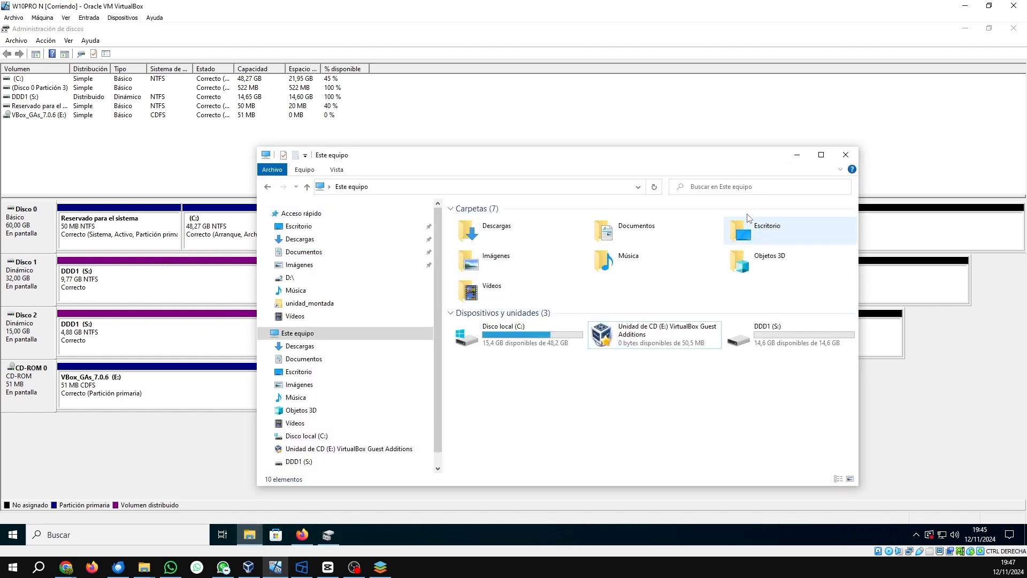
{"action": "left_click", "coordinate": [654, 187]}
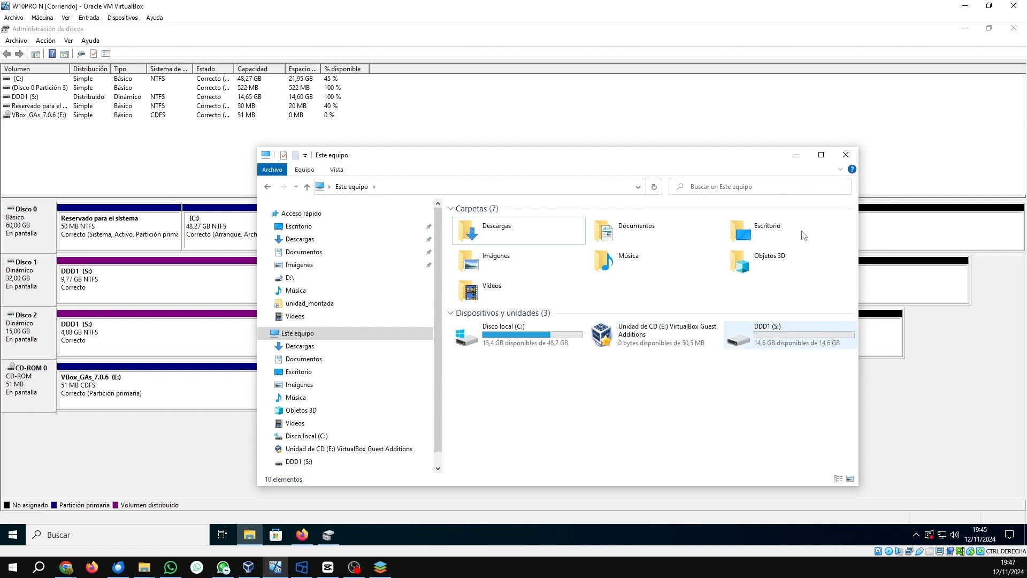
{"action": "left_click", "coordinate": [797, 155]}
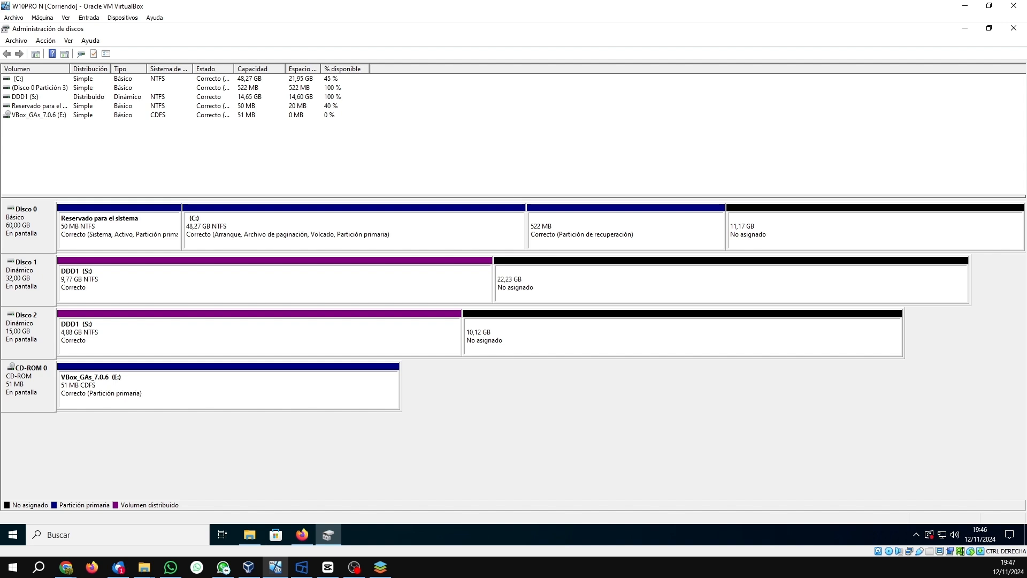
Extend the spanned volume DDD1 (S:) with 3000 MB from Disco 2.
{"action": "left_click", "coordinate": [224, 333]}
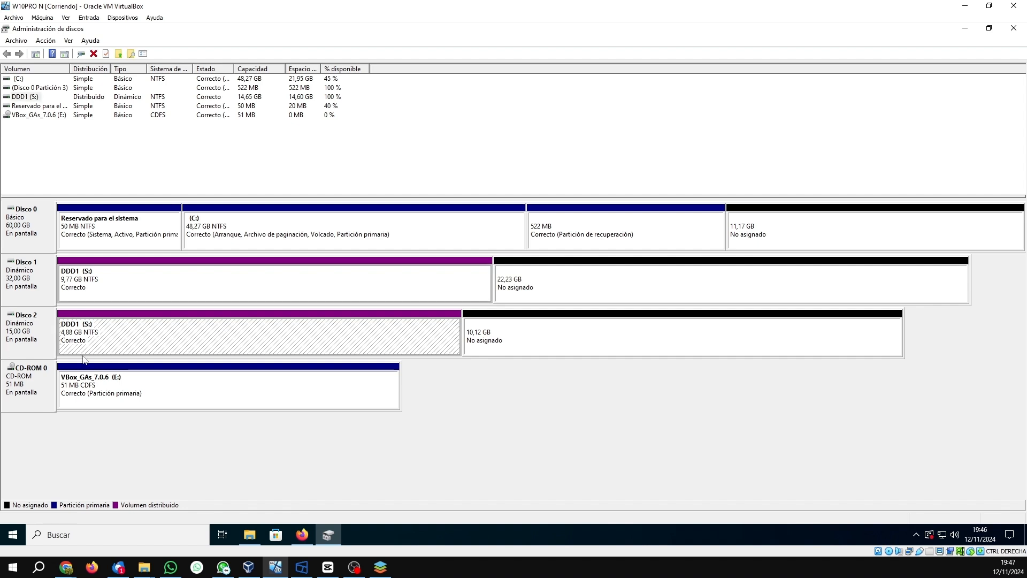
{"action": "right_click", "coordinate": [254, 332]}
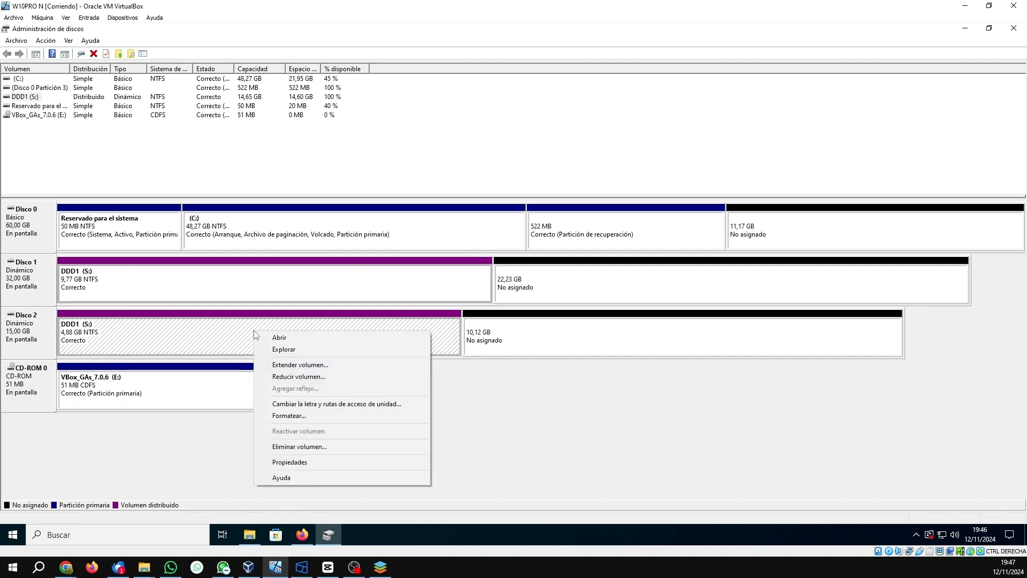
{"action": "left_click", "coordinate": [299, 365]}
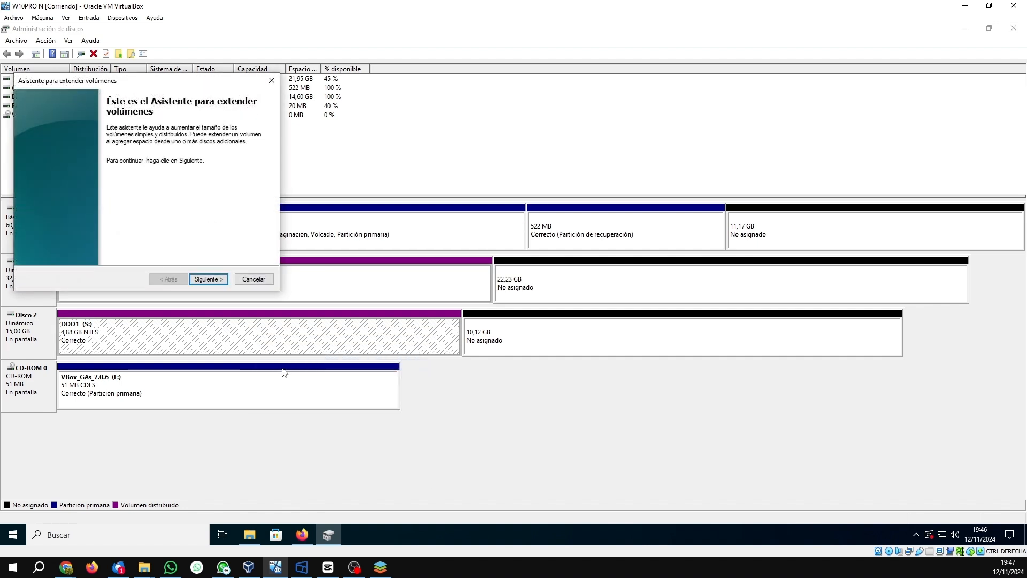
{"action": "left_click", "coordinate": [211, 280]}
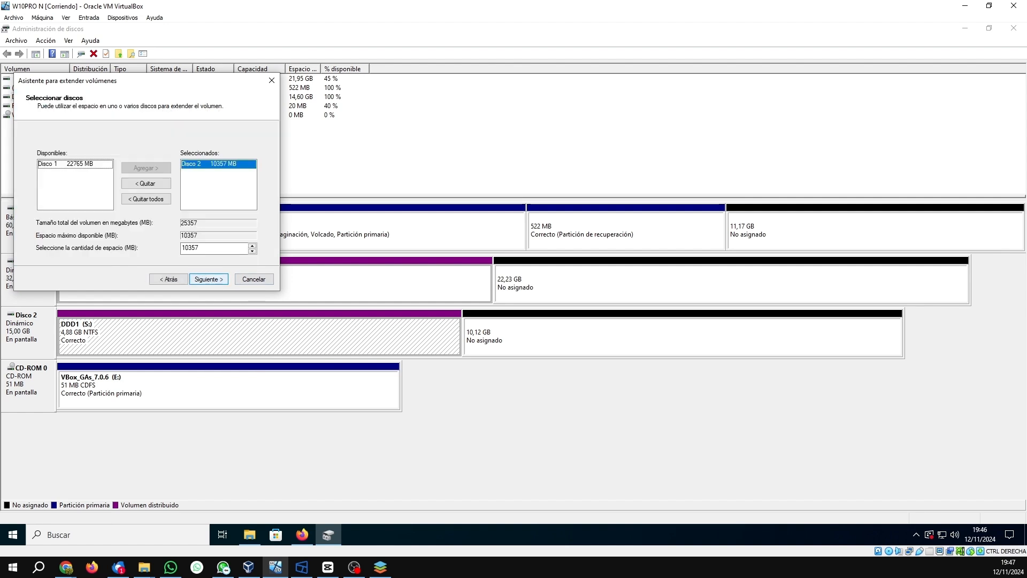
{"action": "double_click", "coordinate": [204, 248]}
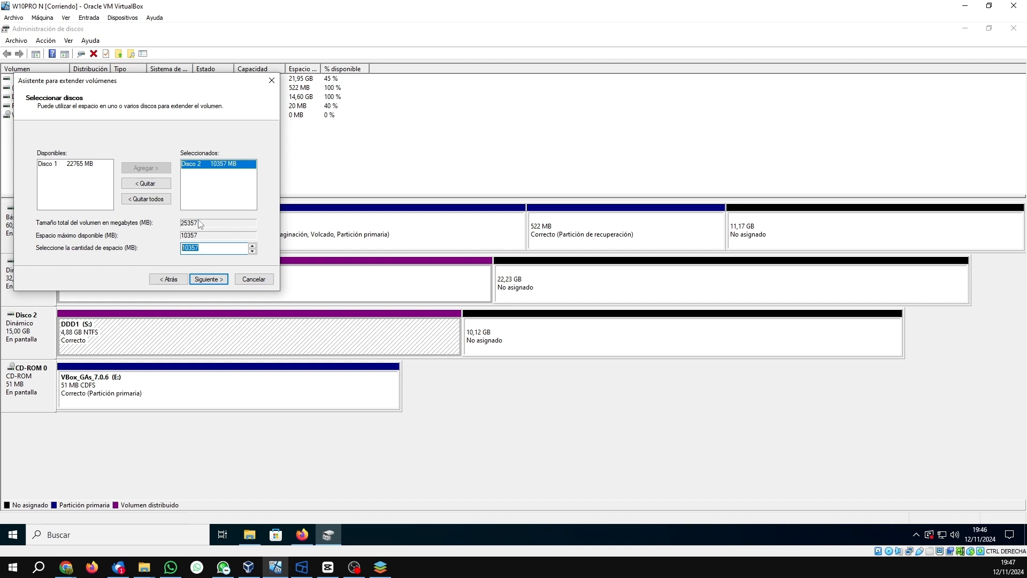
{"action": "type", "text": "3000"}
{"action": "left_click", "coordinate": [210, 280]}
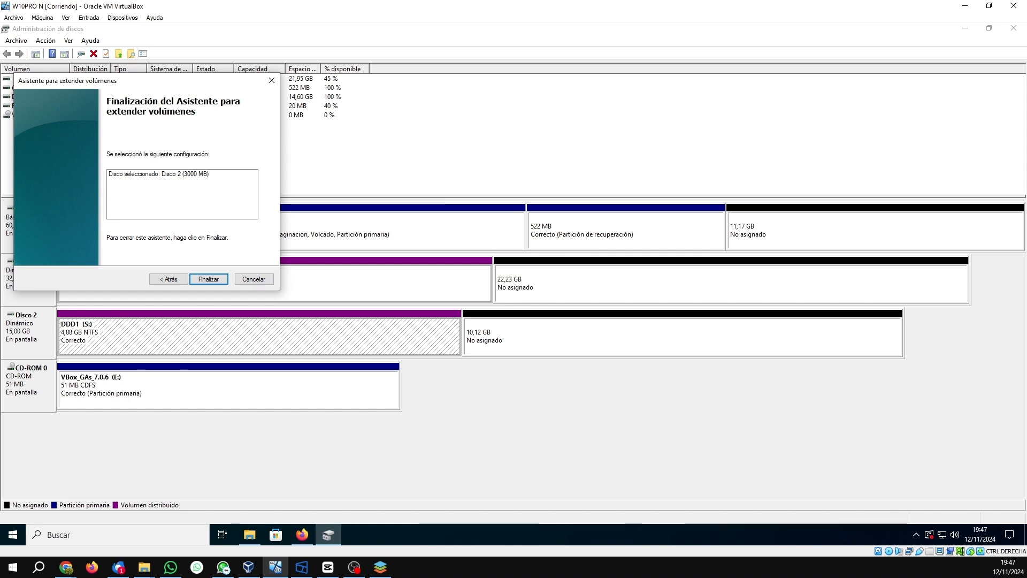
{"action": "left_click", "coordinate": [214, 280]}
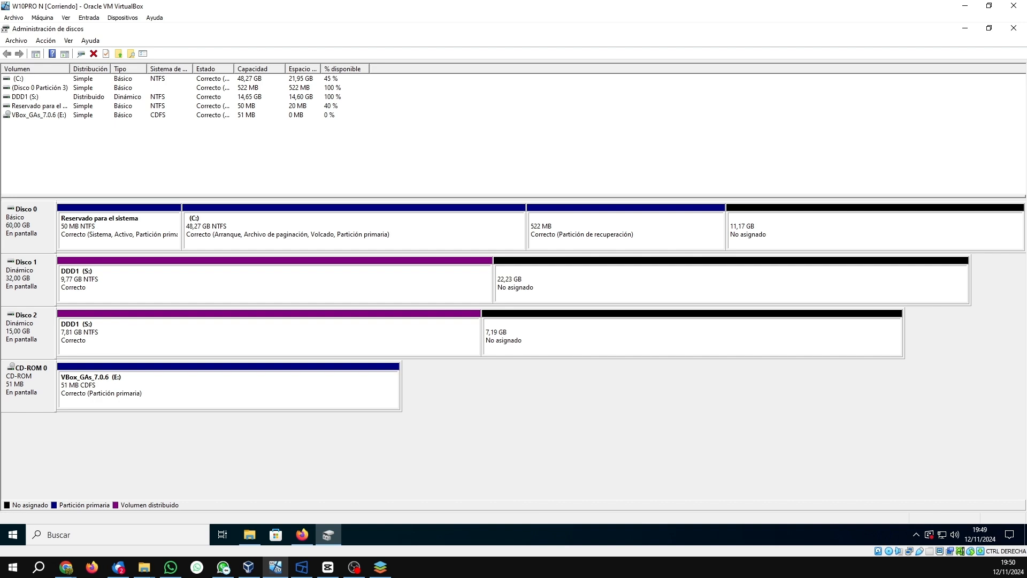
Delete the spanned volume DDD1 (S:) and confirm the deletion.
{"action": "left_click", "coordinate": [235, 292]}
{"action": "right_click", "coordinate": [236, 291]}
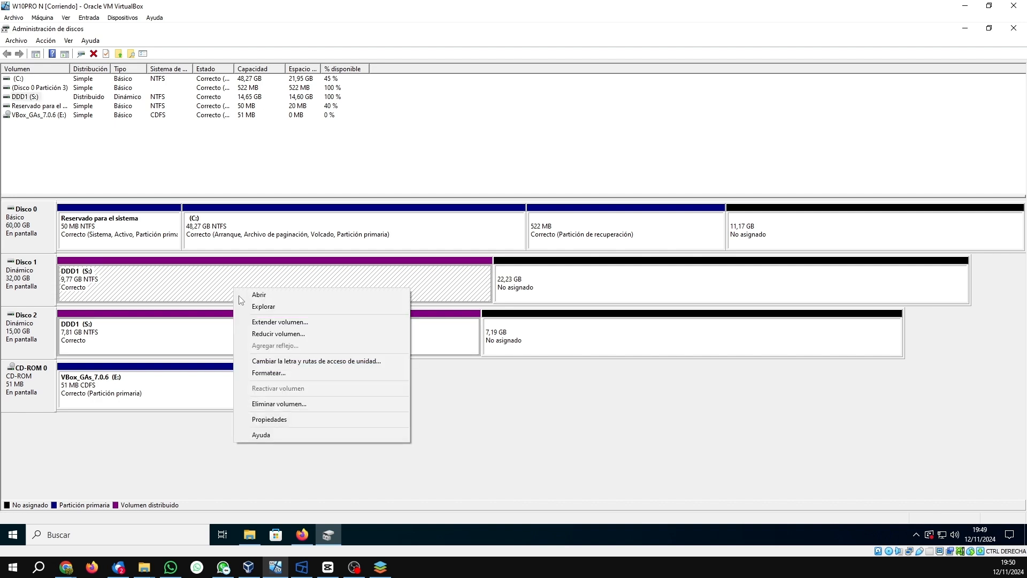
{"action": "left_click", "coordinate": [278, 404]}
{"action": "left_click", "coordinate": [551, 319]}
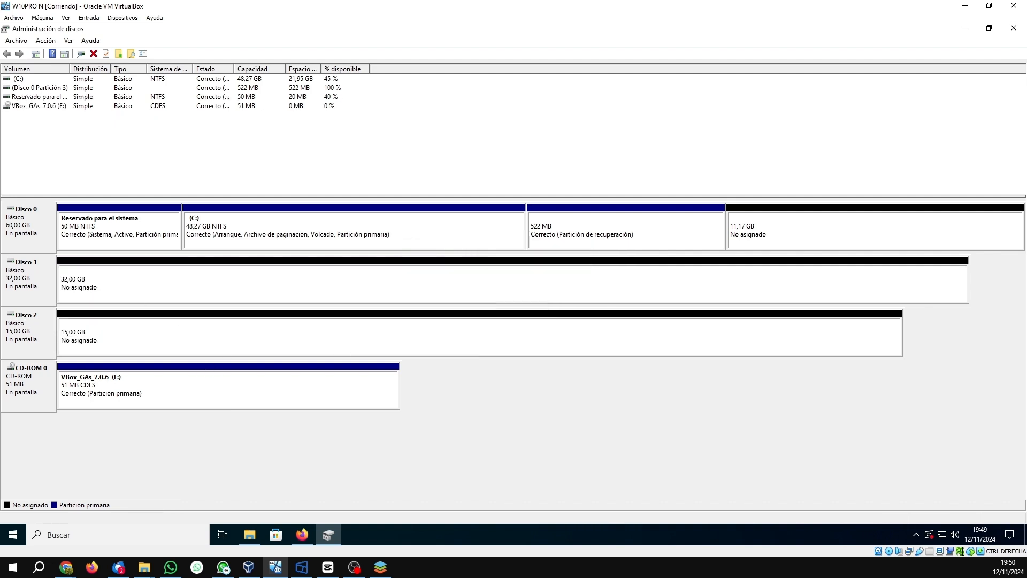
Convert Disco 1 and Disco 2 to dynamic disks.
{"action": "right_click", "coordinate": [34, 284]}
{"action": "left_click", "coordinate": [82, 343]}
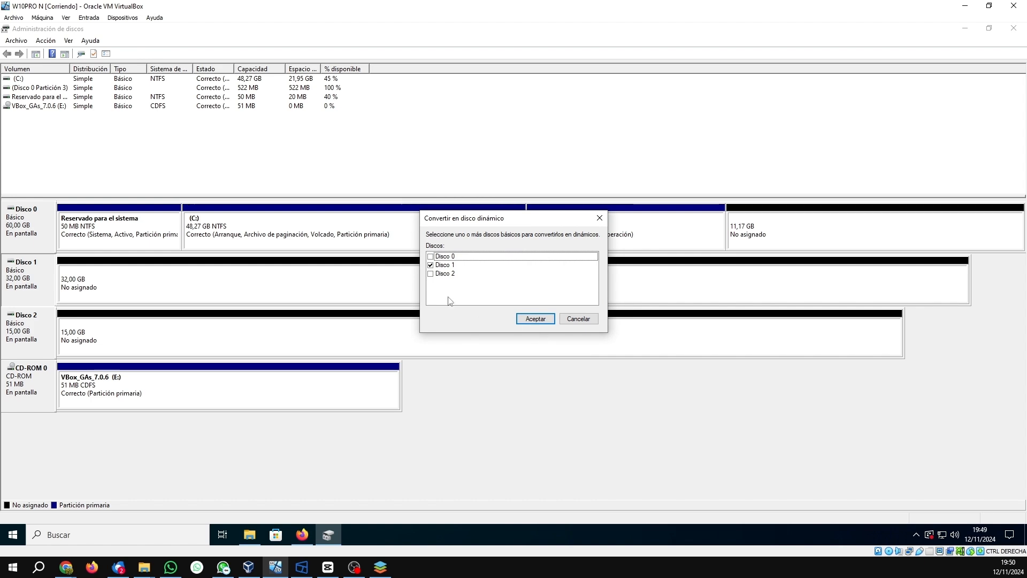
{"action": "left_click", "coordinate": [431, 273]}
{"action": "left_click", "coordinate": [535, 318]}
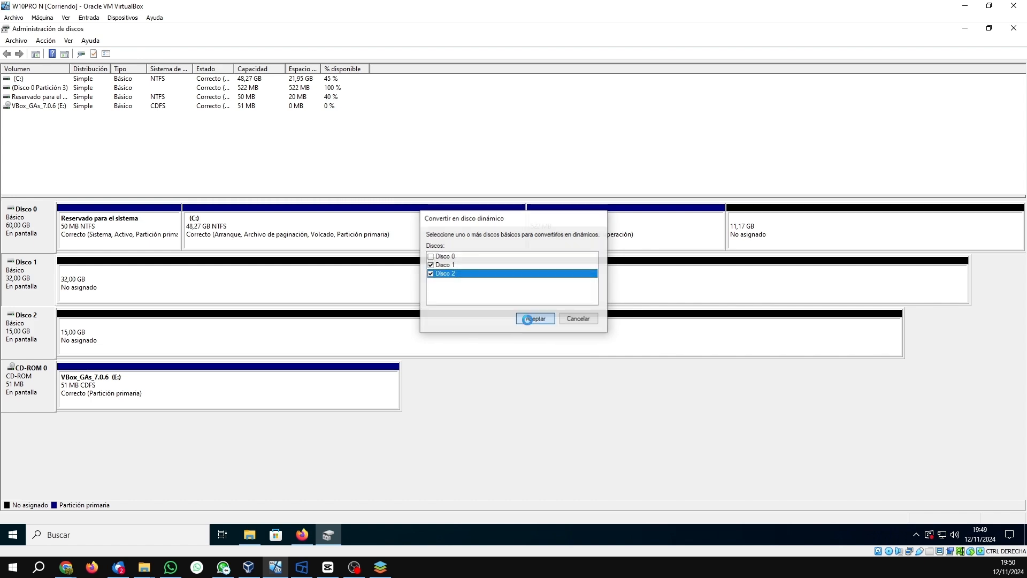
Start a new striped volume from the unallocated space on Disco 1 and add Disco 2 to its selected disks.
{"action": "left_click", "coordinate": [138, 287]}
{"action": "right_click", "coordinate": [143, 284]}
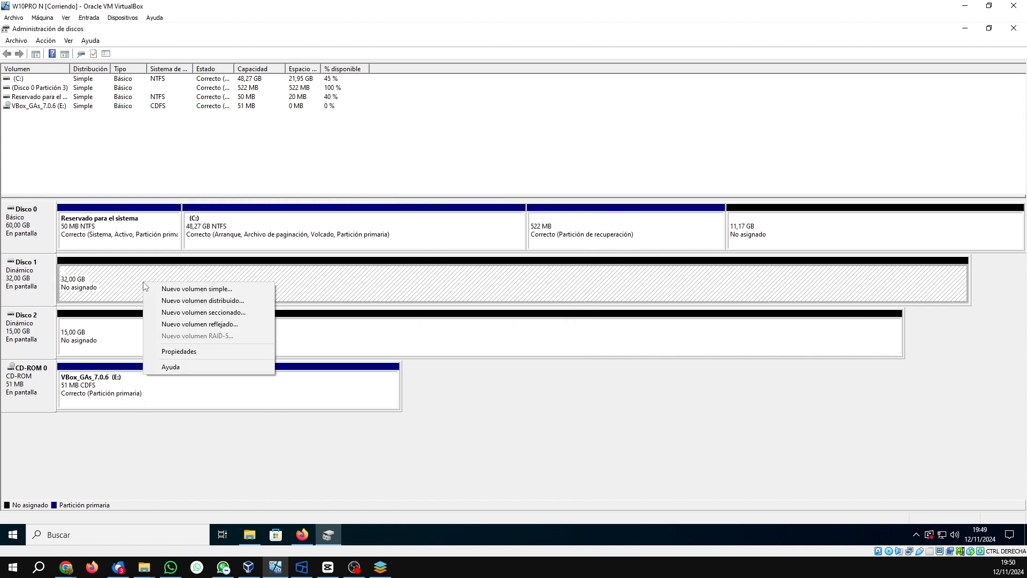
{"action": "left_click", "coordinate": [179, 315]}
{"action": "left_click", "coordinate": [208, 279]}
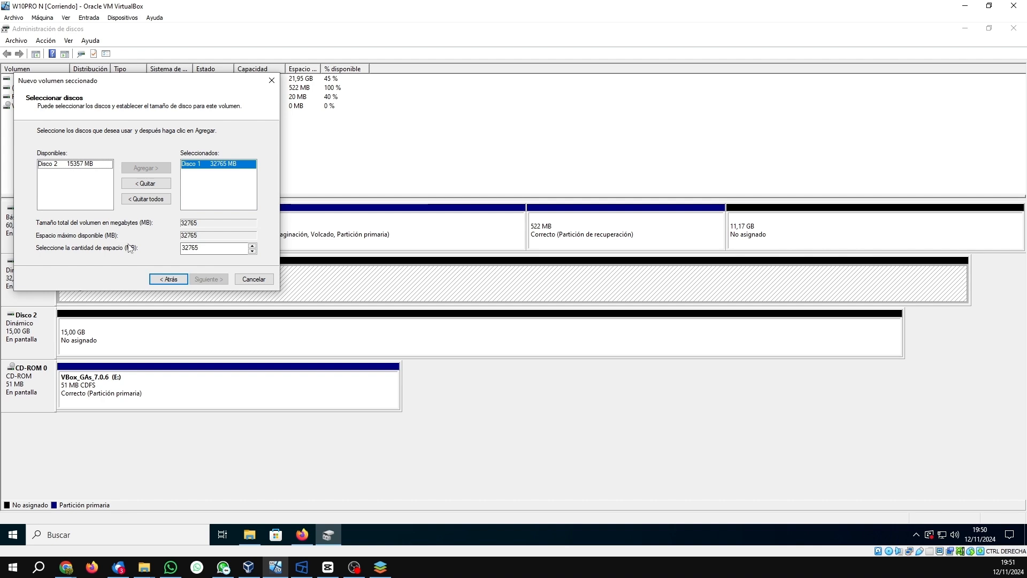
{"action": "left_click", "coordinate": [70, 165]}
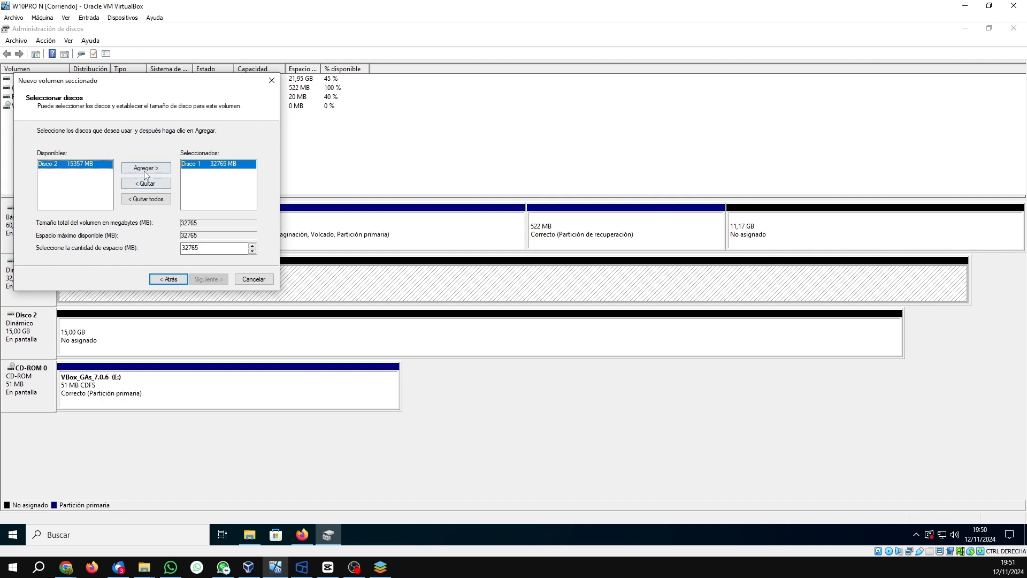
{"action": "left_click", "coordinate": [145, 169]}
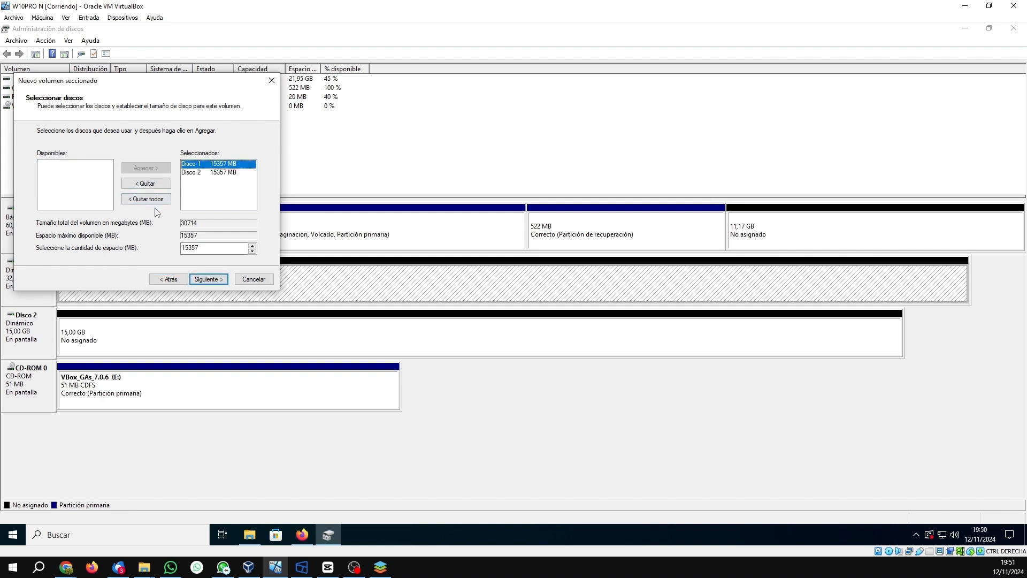
Remove Disco 1 from the striped volume's selected disks, add it back, and accept the disk selection.
{"action": "left_click", "coordinate": [146, 183]}
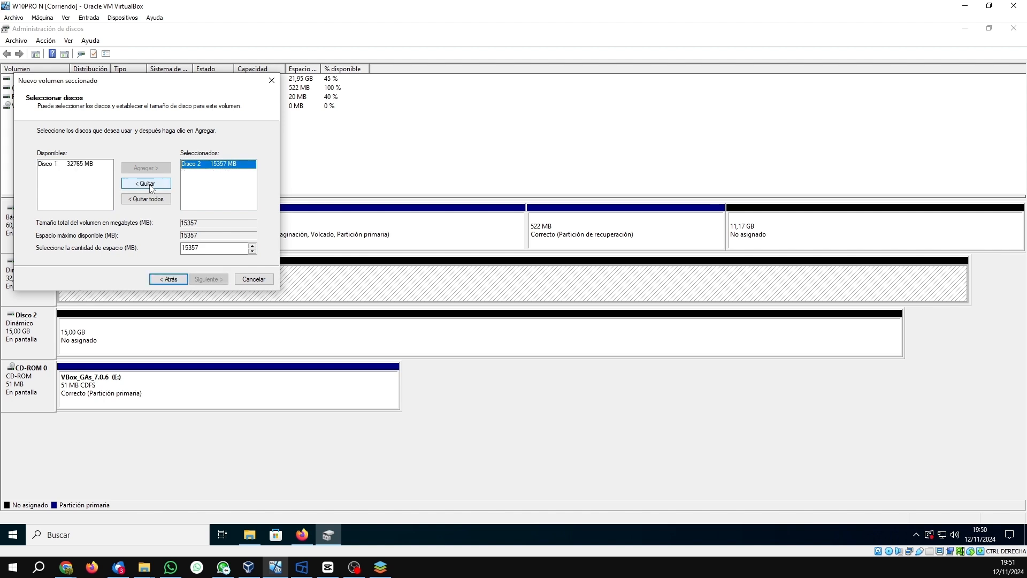
{"action": "left_click", "coordinate": [80, 164]}
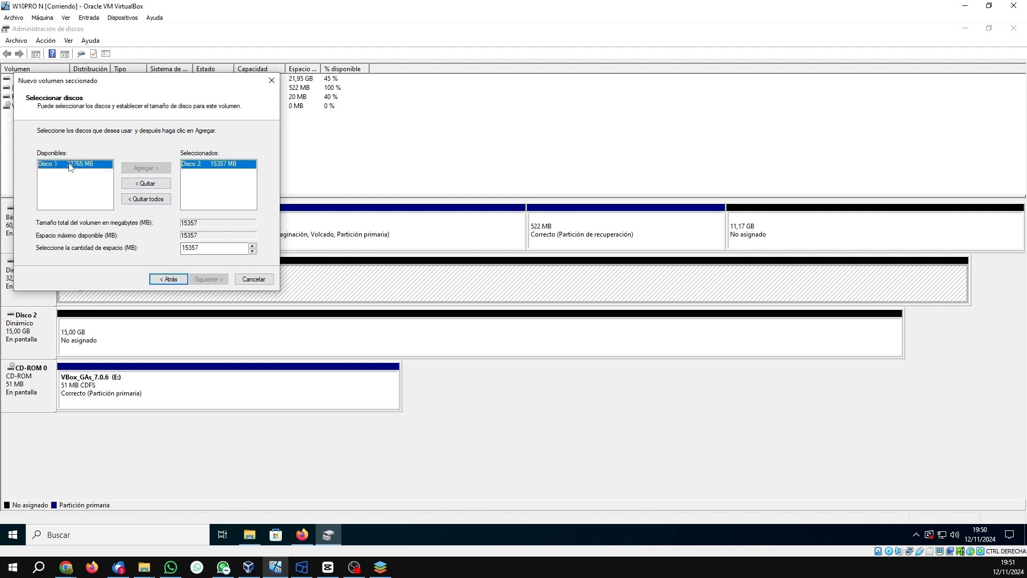
{"action": "left_click", "coordinate": [144, 169]}
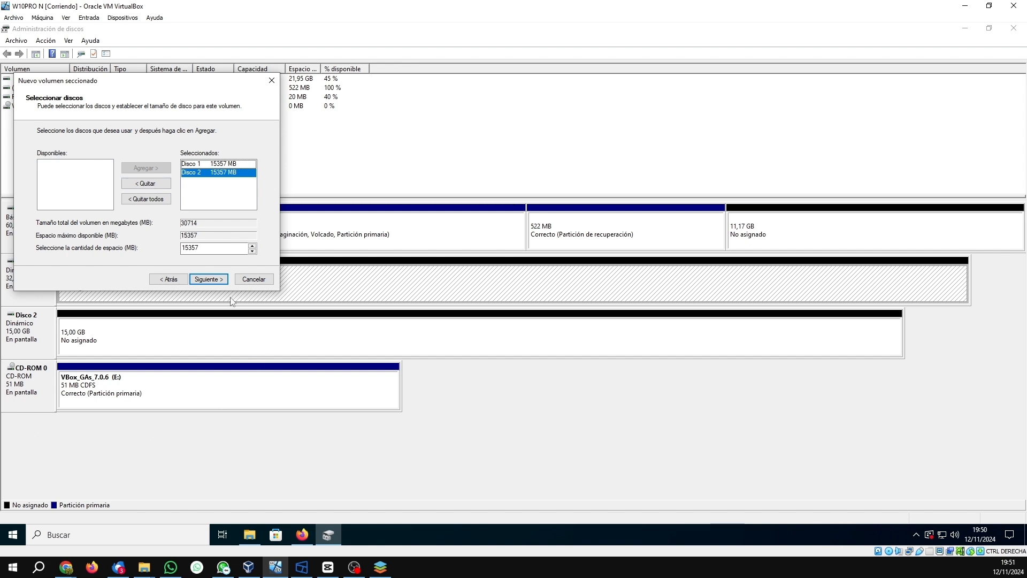
{"action": "left_click", "coordinate": [219, 280]}
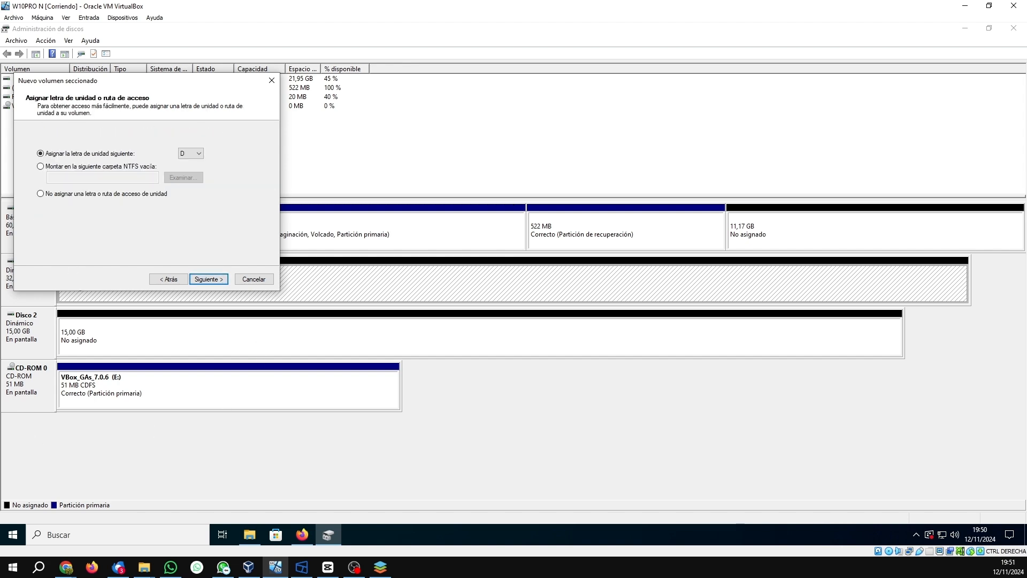
Assign drive letter K to the new striped volume and continue to its format settings.
{"action": "left_click", "coordinate": [191, 153]}
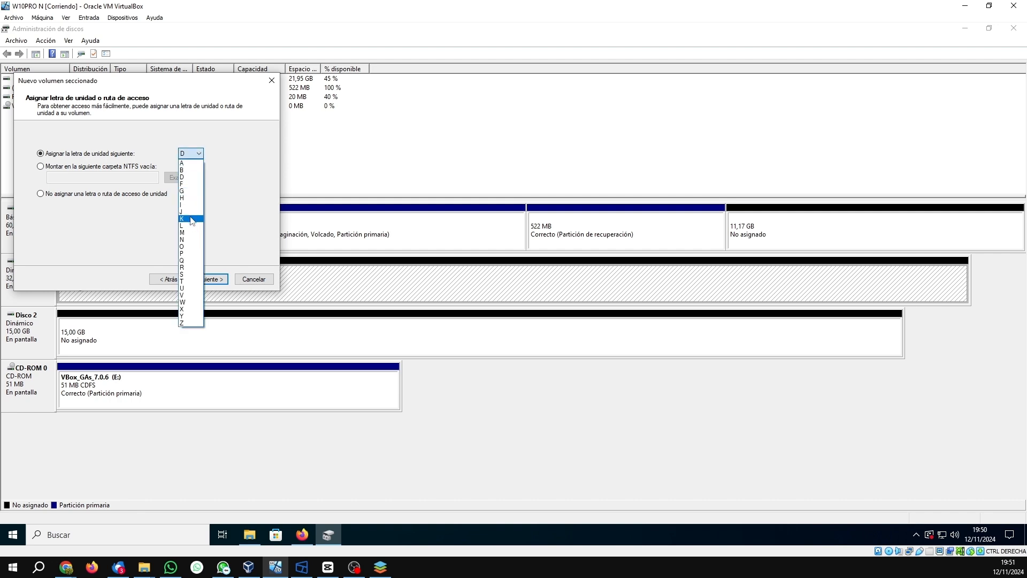
{"action": "left_click", "coordinate": [192, 219]}
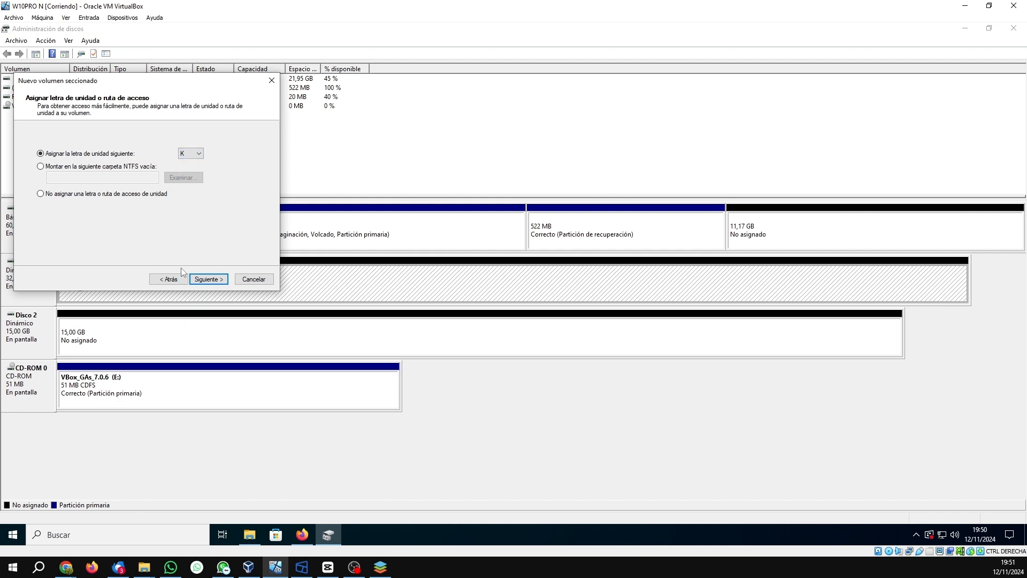
{"action": "left_click", "coordinate": [215, 280]}
Label the striped volume DDs1, enable quick format with NTFS, and finish creating the volume.
{"action": "left_click", "coordinate": [194, 207]}
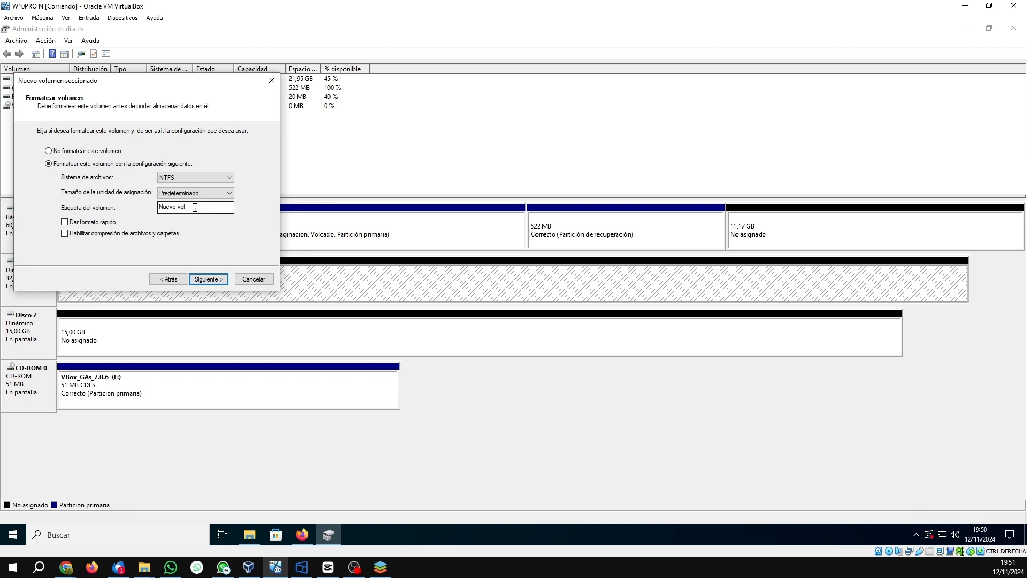
{"action": "left_click_drag", "start_coordinate": [195, 208], "coordinate": [155, 208]}
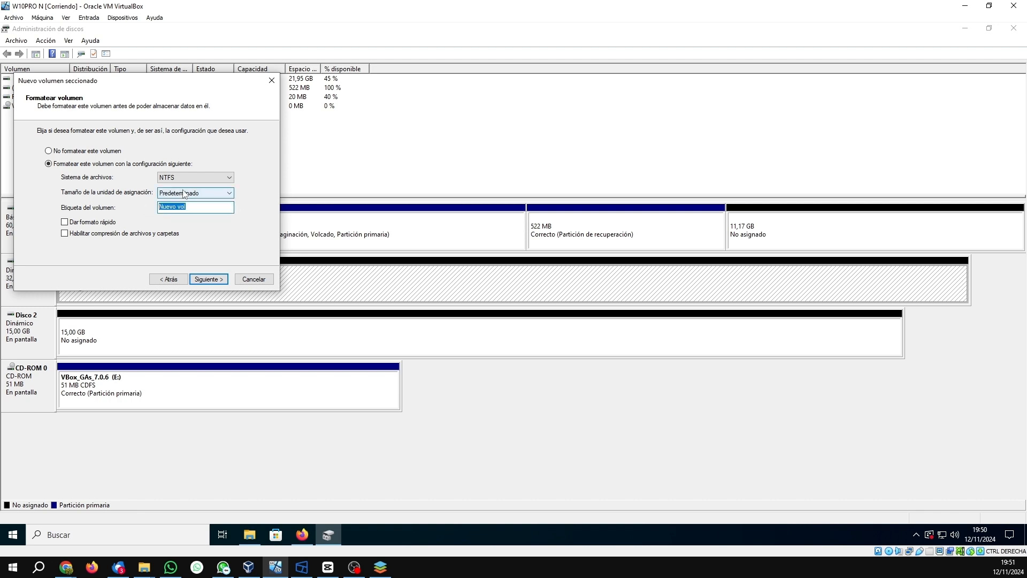
{"action": "type", "text": "DDs1"}
{"action": "left_click", "coordinate": [64, 221]}
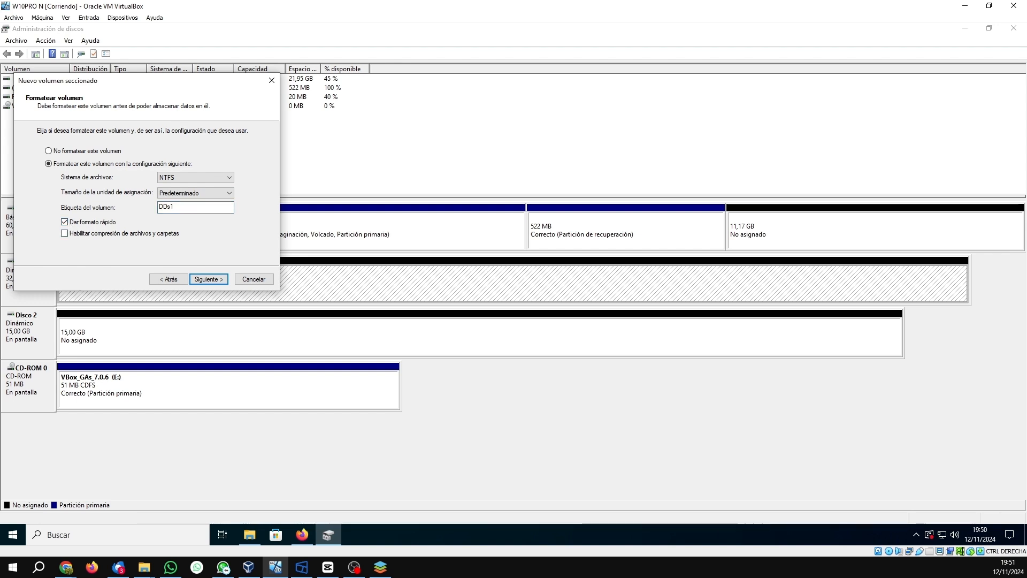
{"action": "left_click", "coordinate": [208, 279]}
{"action": "left_click", "coordinate": [207, 280]}
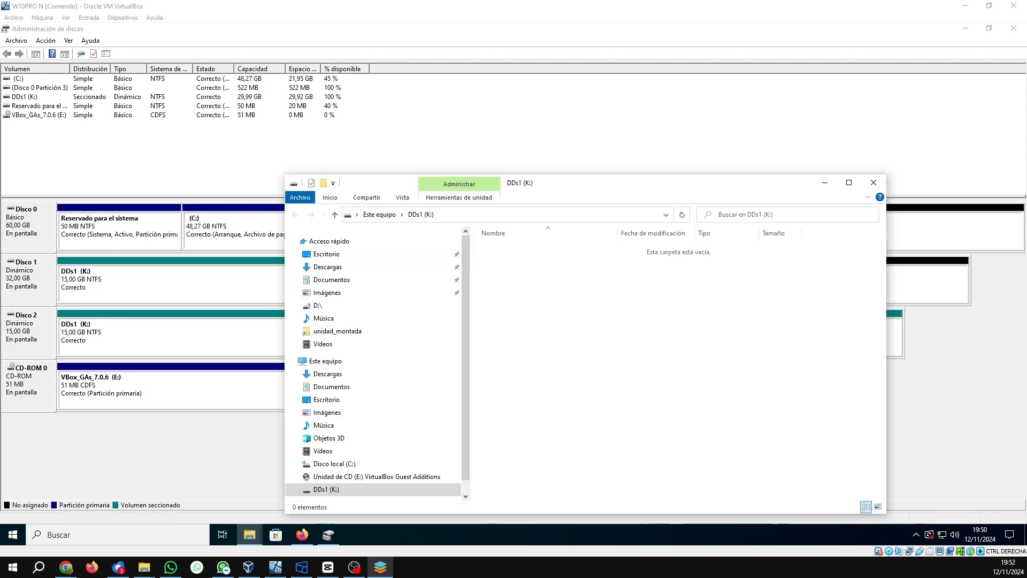
Switch to File Explorer to examine the DDs1 (K:) drive in Este equipo, and return to Disco 1's unallocated space in Disk Management.
{"action": "left_click_drag", "start_coordinate": [610, 193], "coordinate": [650, 110]}
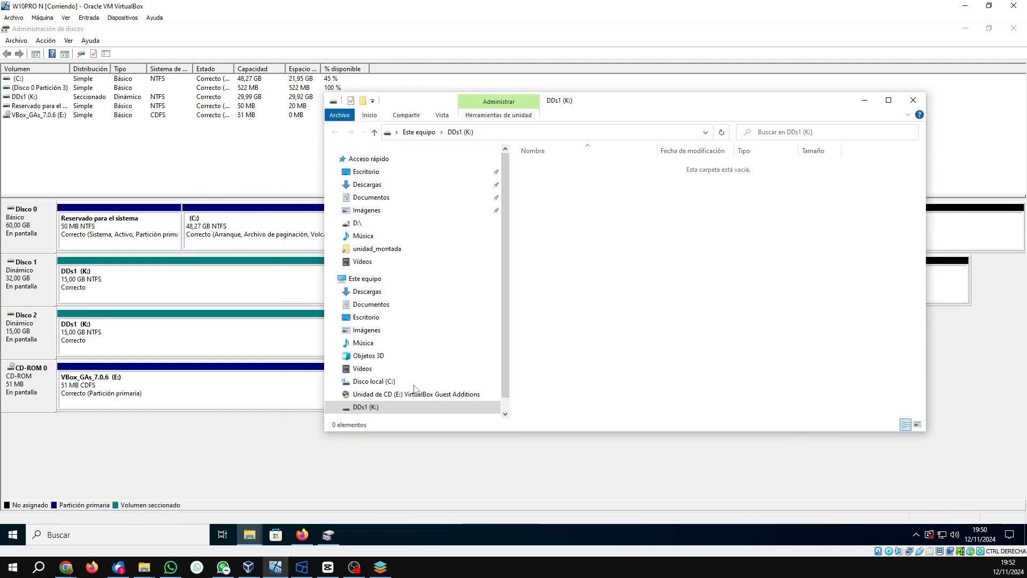
{"action": "left_click", "coordinate": [913, 100]}
{"action": "left_click", "coordinate": [250, 537]}
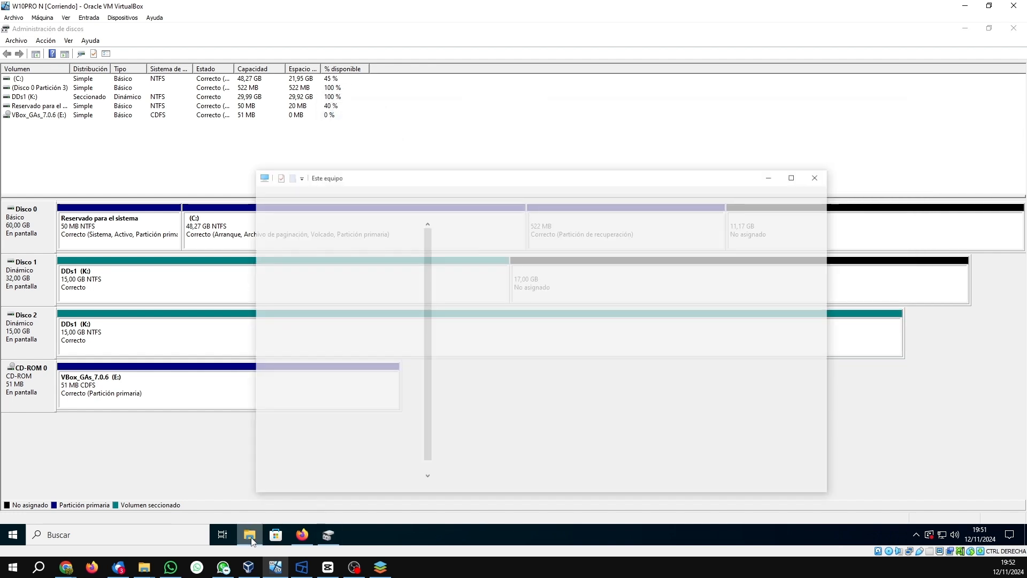
{"action": "left_click", "coordinate": [657, 190]}
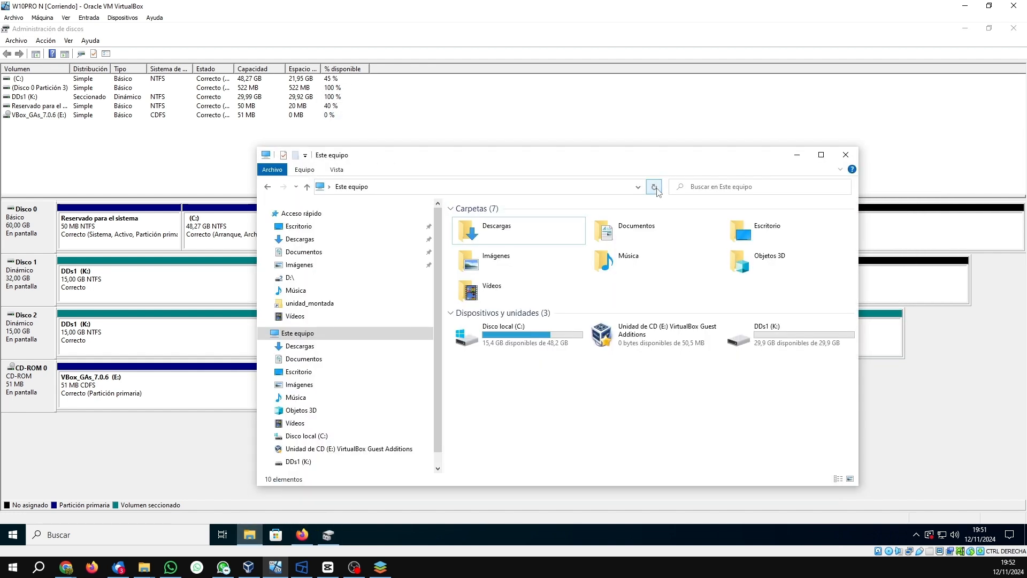
{"action": "left_click", "coordinate": [821, 154]}
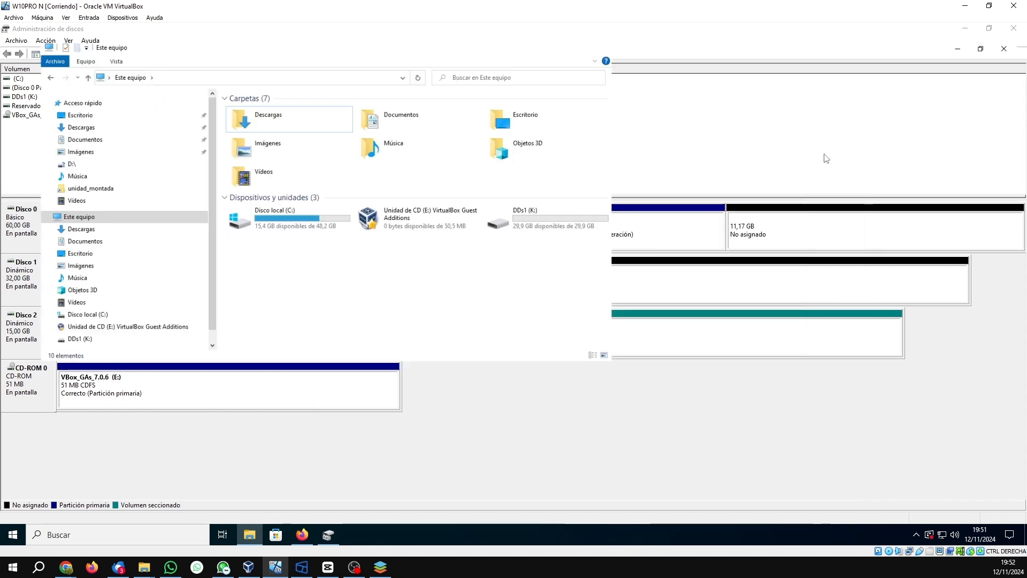
{"action": "left_click", "coordinate": [537, 172]}
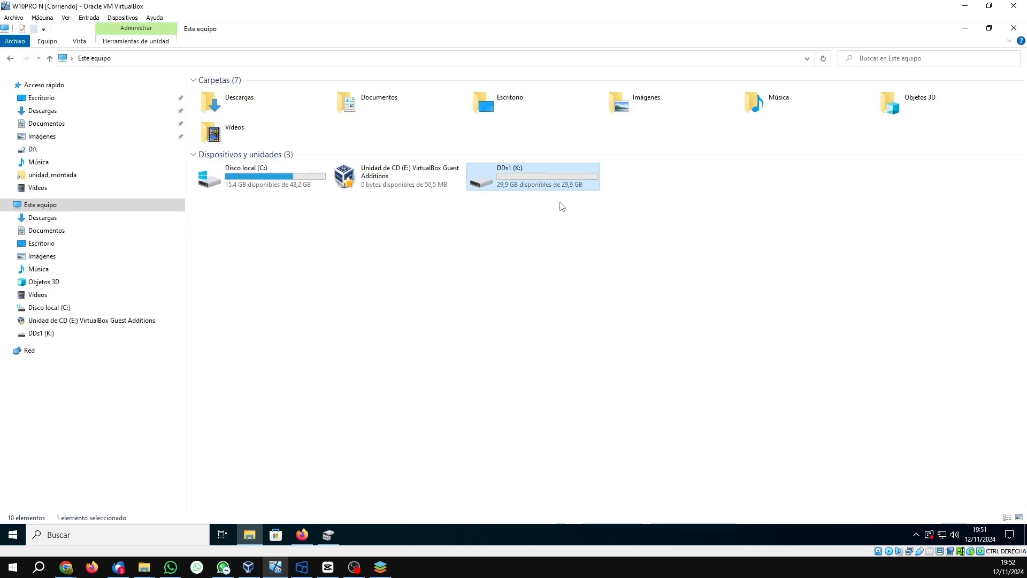
{"action": "left_click", "coordinate": [989, 28]}
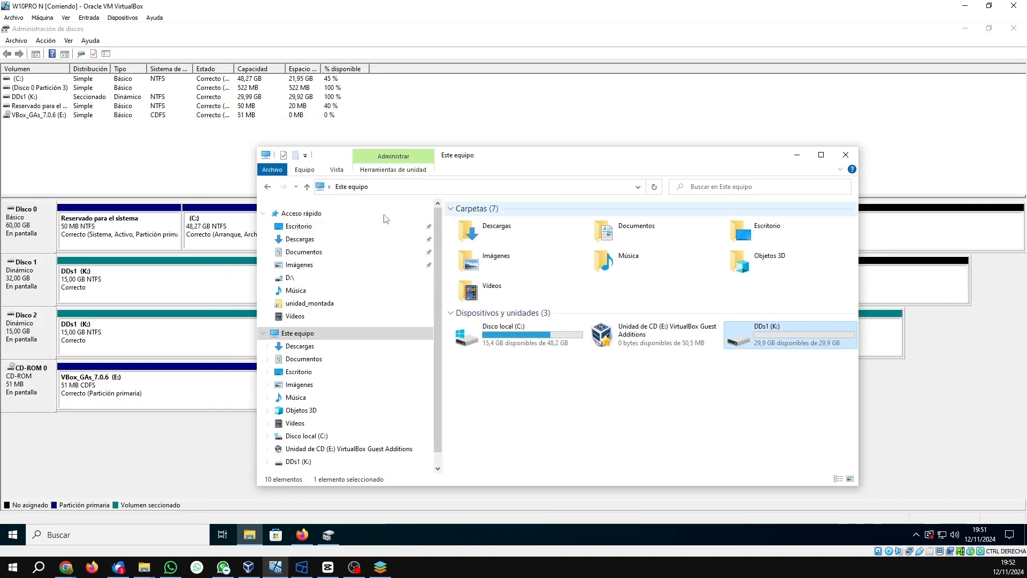
{"action": "left_click", "coordinate": [797, 155]}
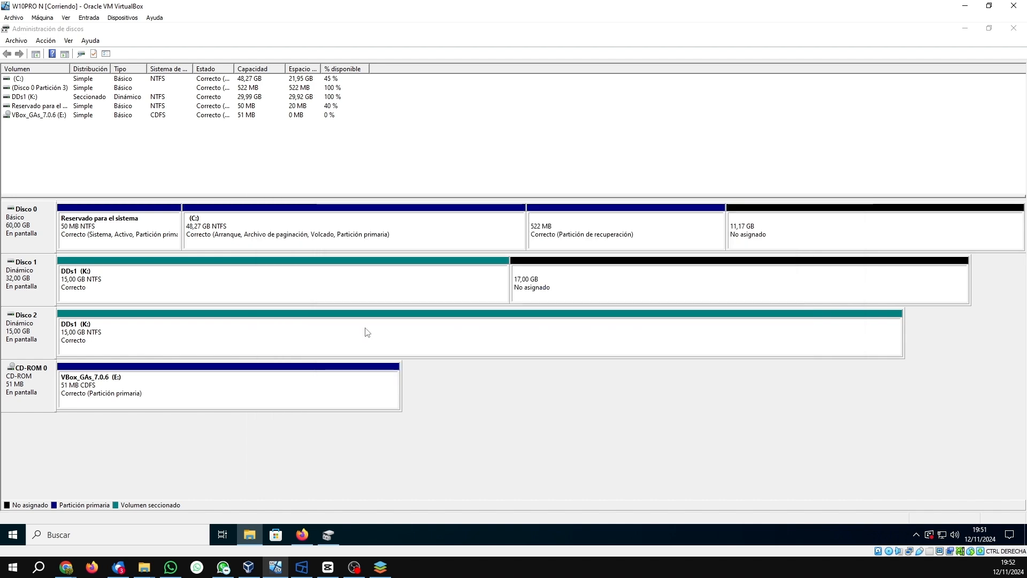
{"action": "left_click", "coordinate": [641, 286]}
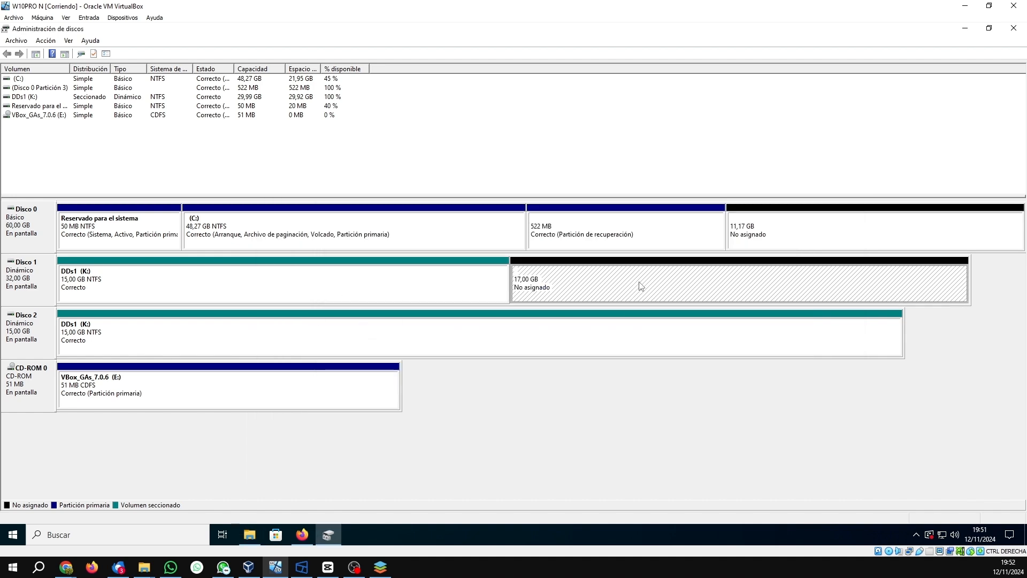